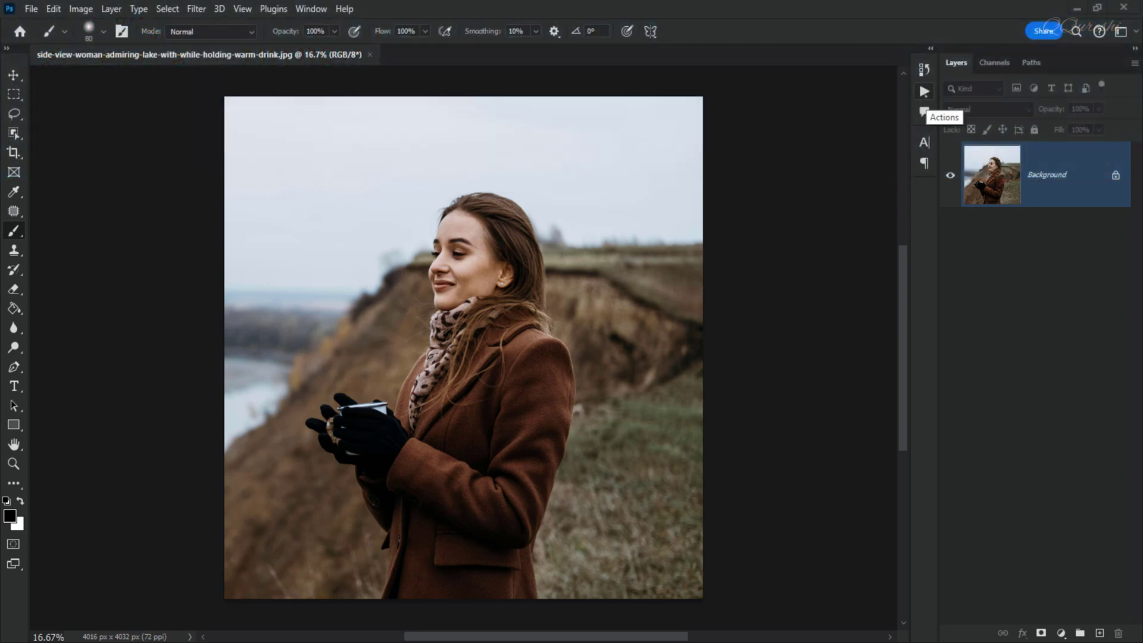
- Load the AI - Enhance Pro action set file into the Actions panel
click(925, 91)
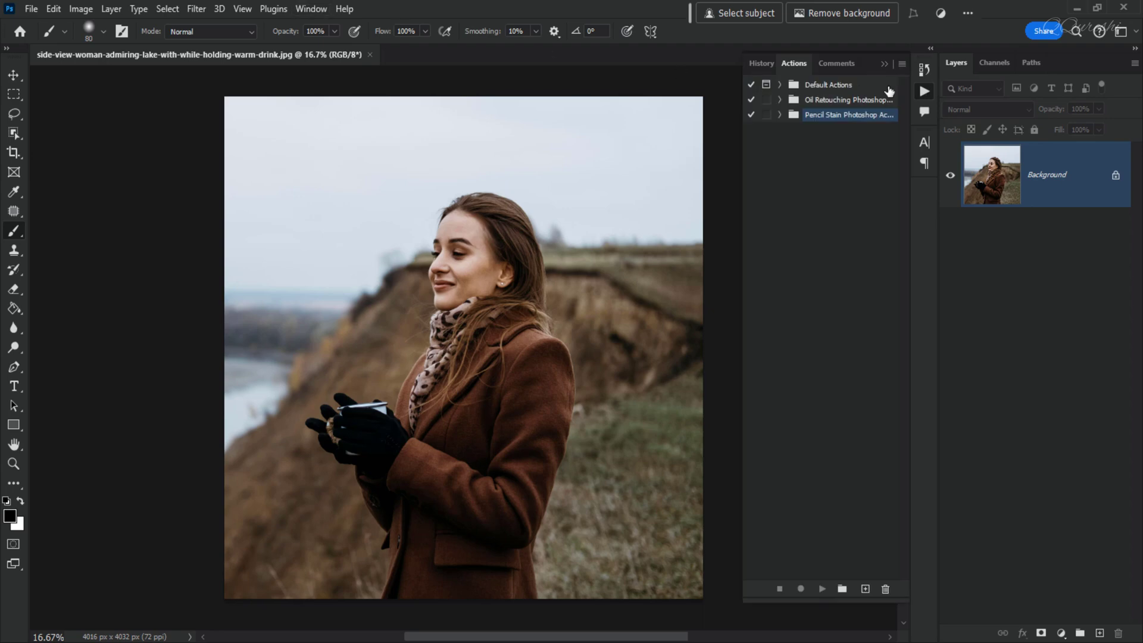
click(301, 12)
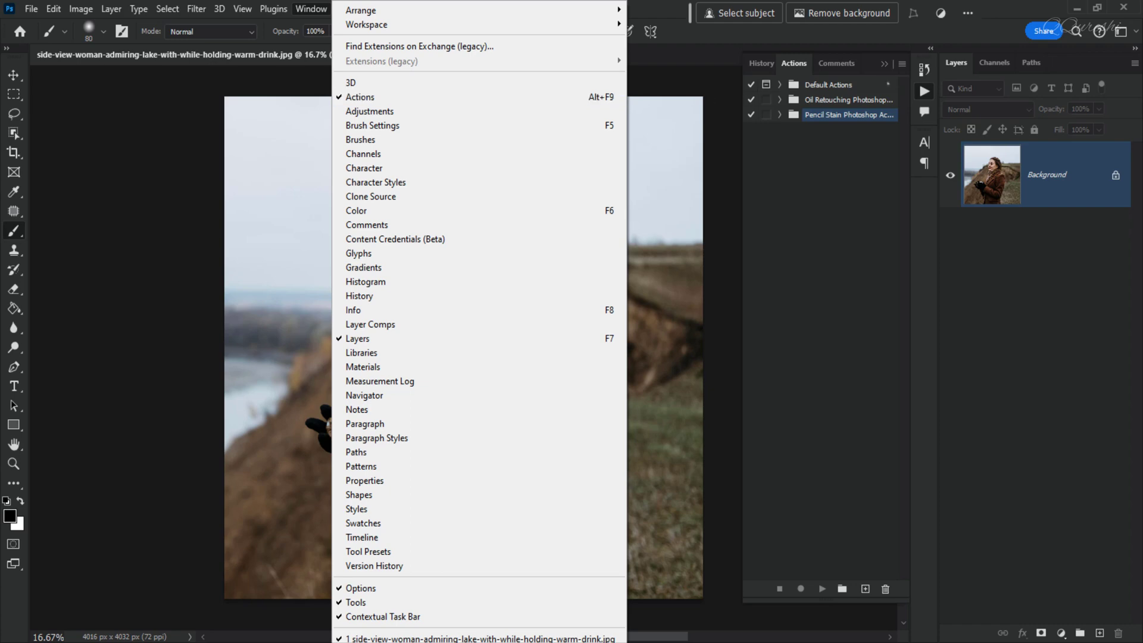
click(788, 34)
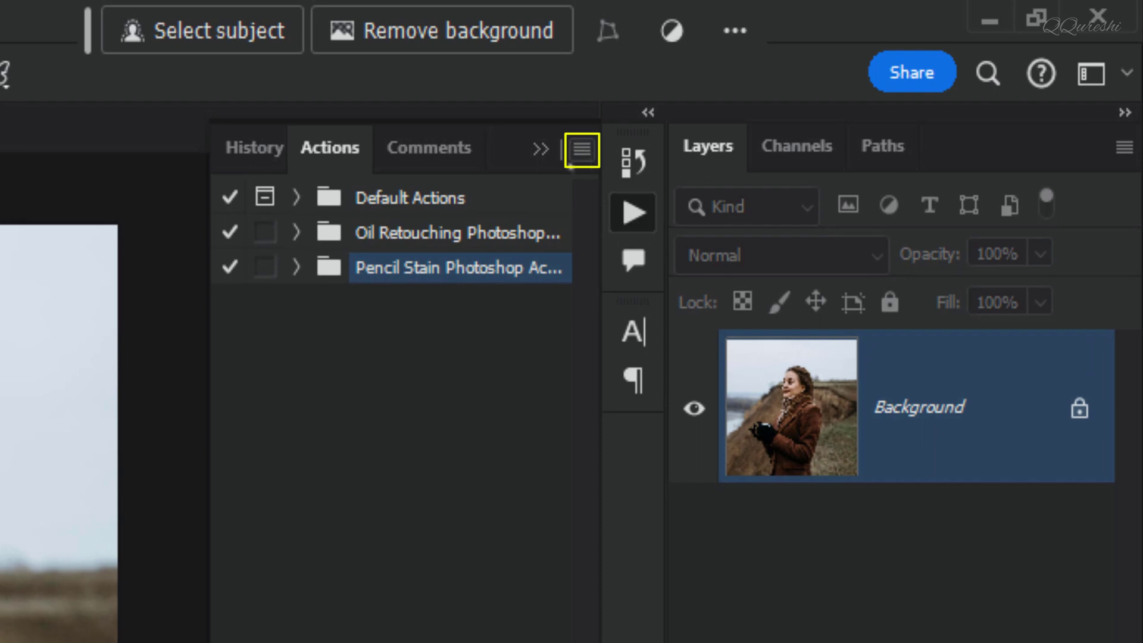
click(582, 154)
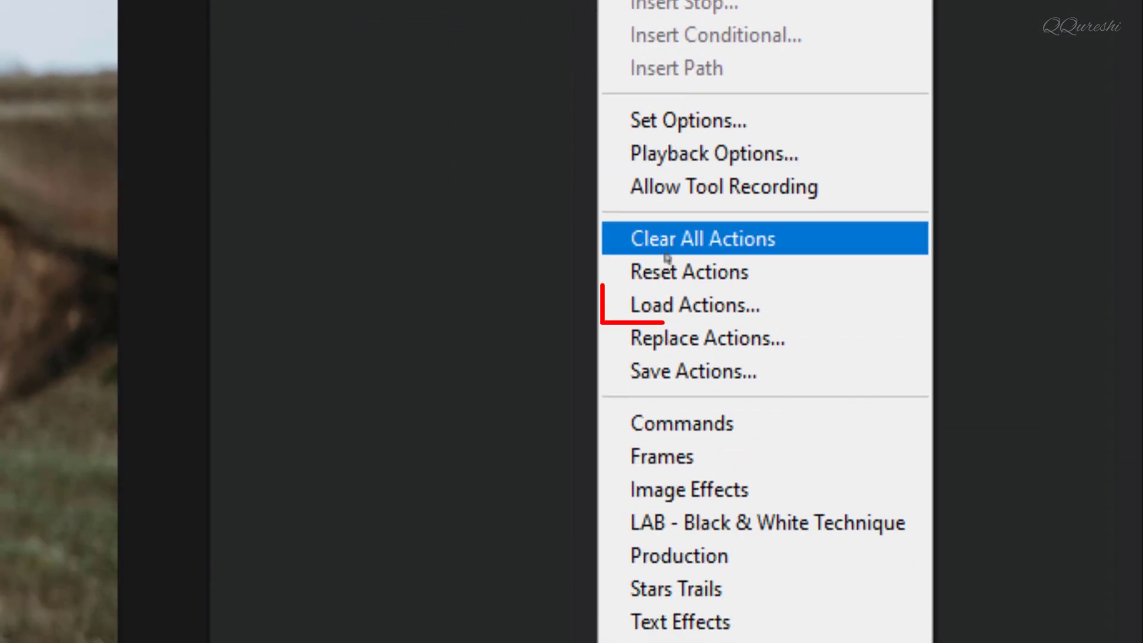
click(659, 304)
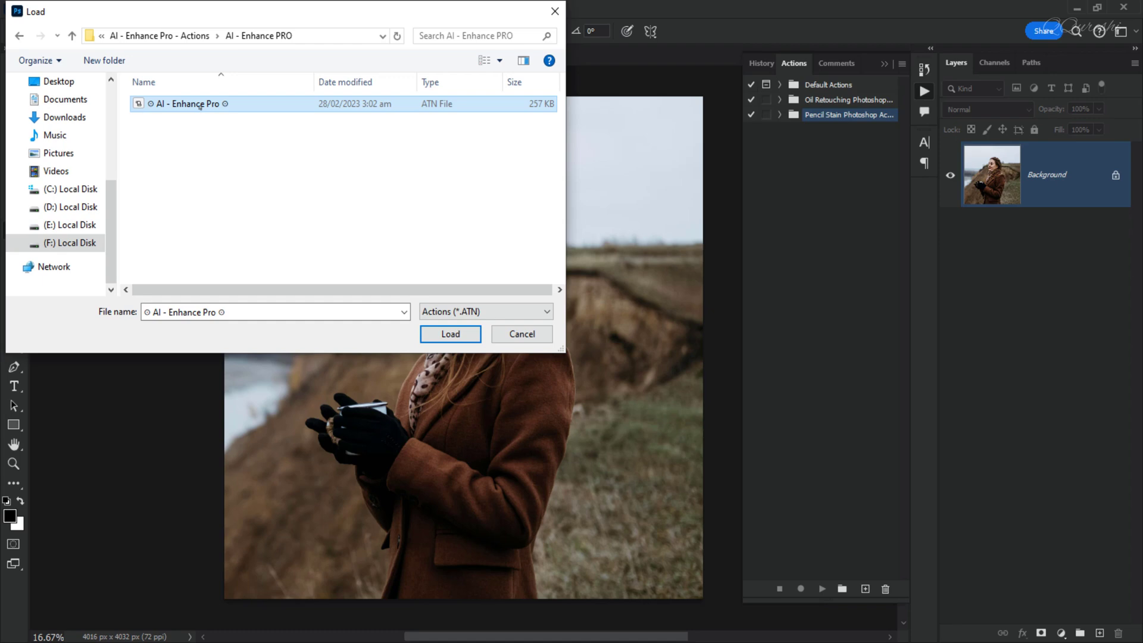
click(451, 333)
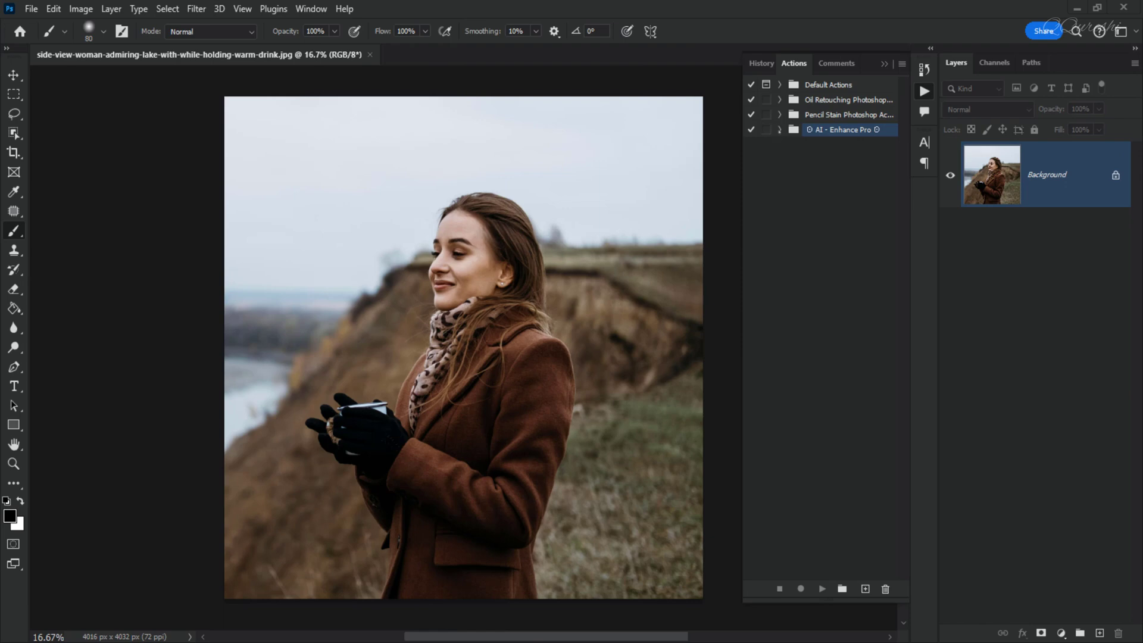
- Expand the AI - Enhance Pro set and run its START action on the photo
click(779, 129)
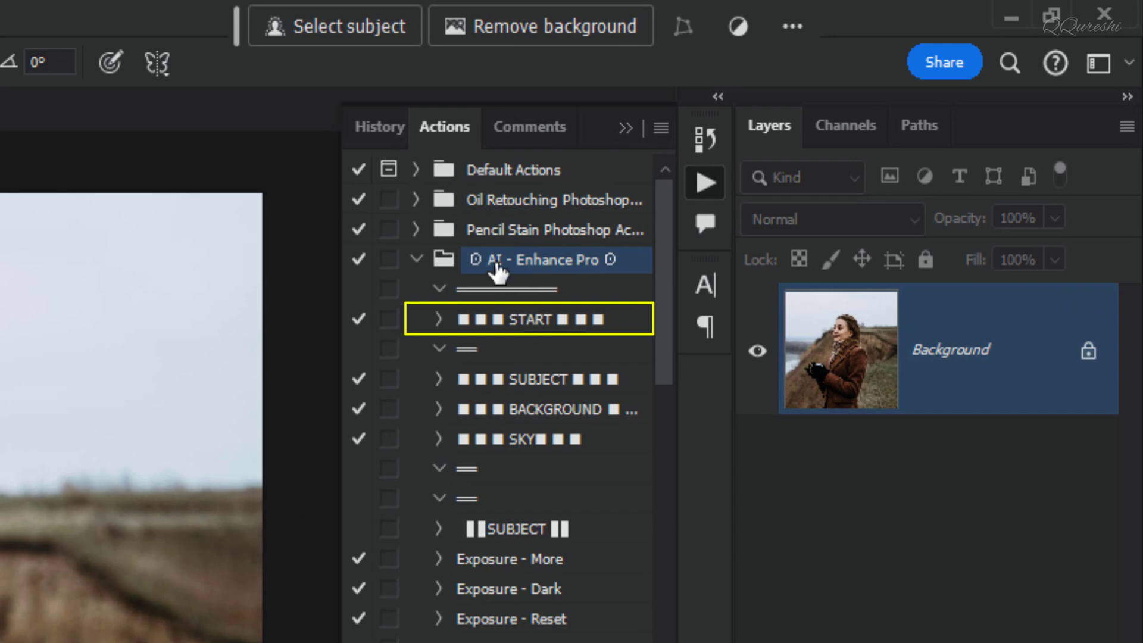
click(530, 321)
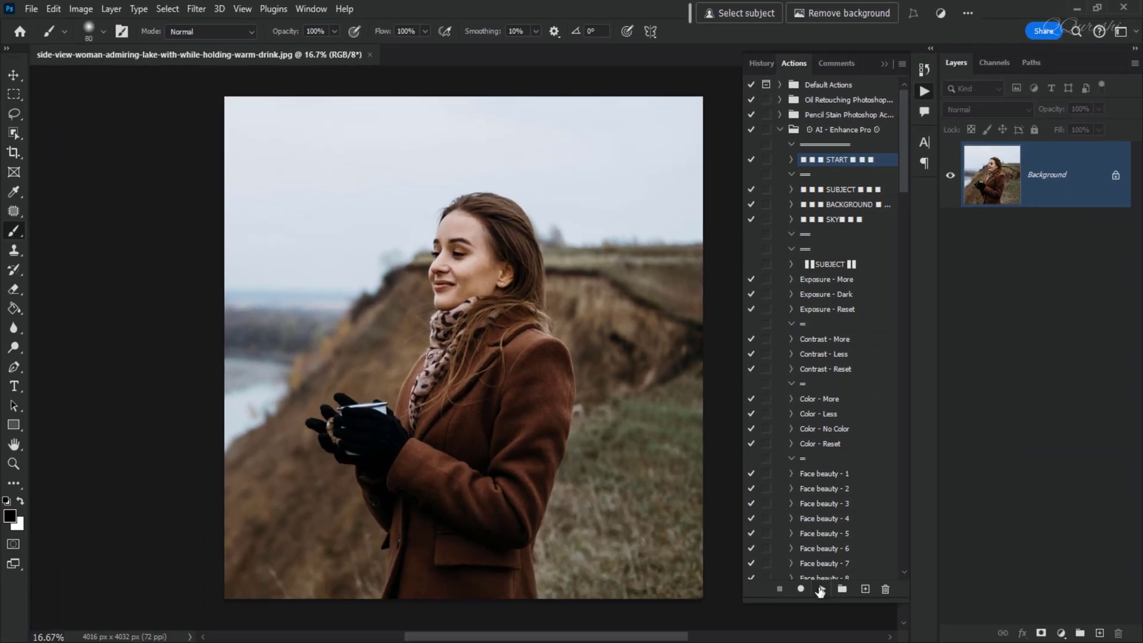
click(821, 589)
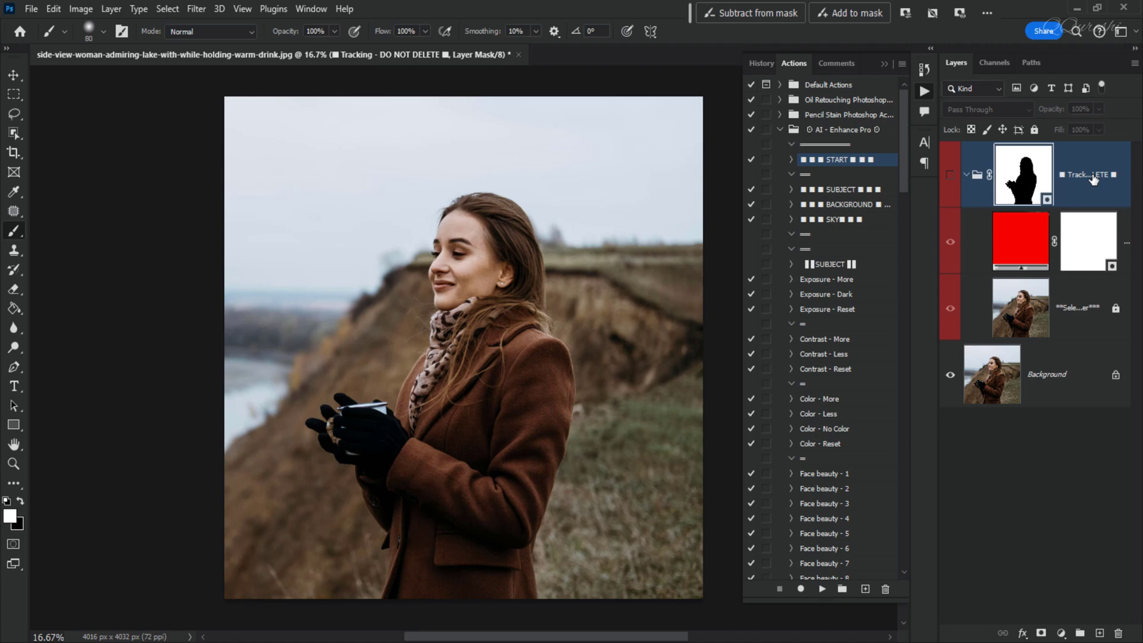
- Preview the tracking group's subject mask by toggling its visibility on and off, then collapse the group
click(951, 179)
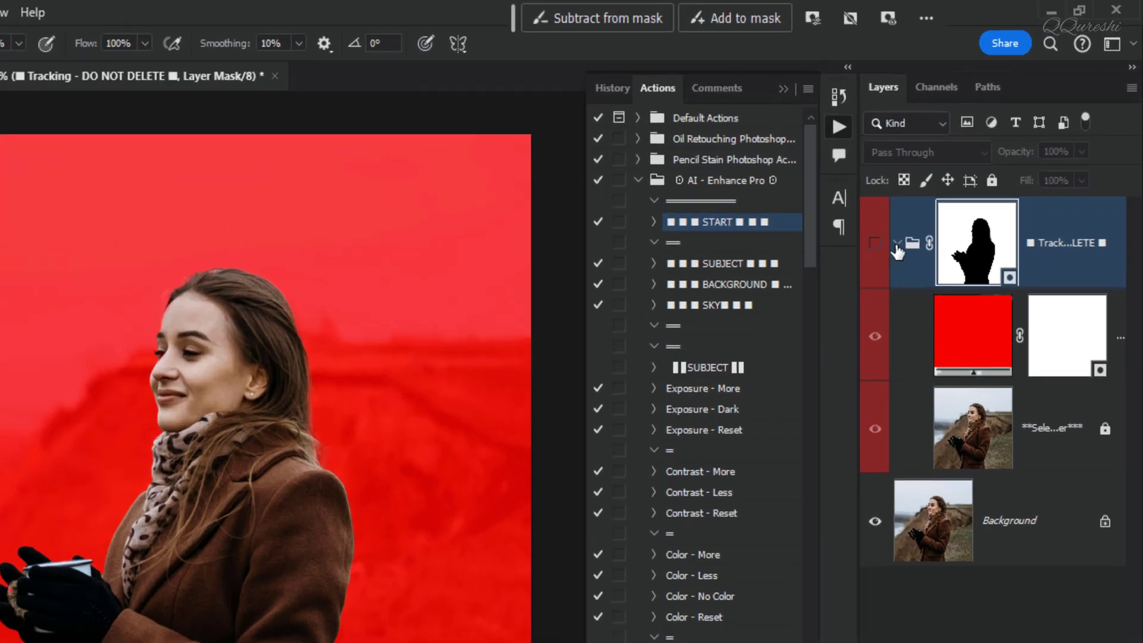
click(950, 177)
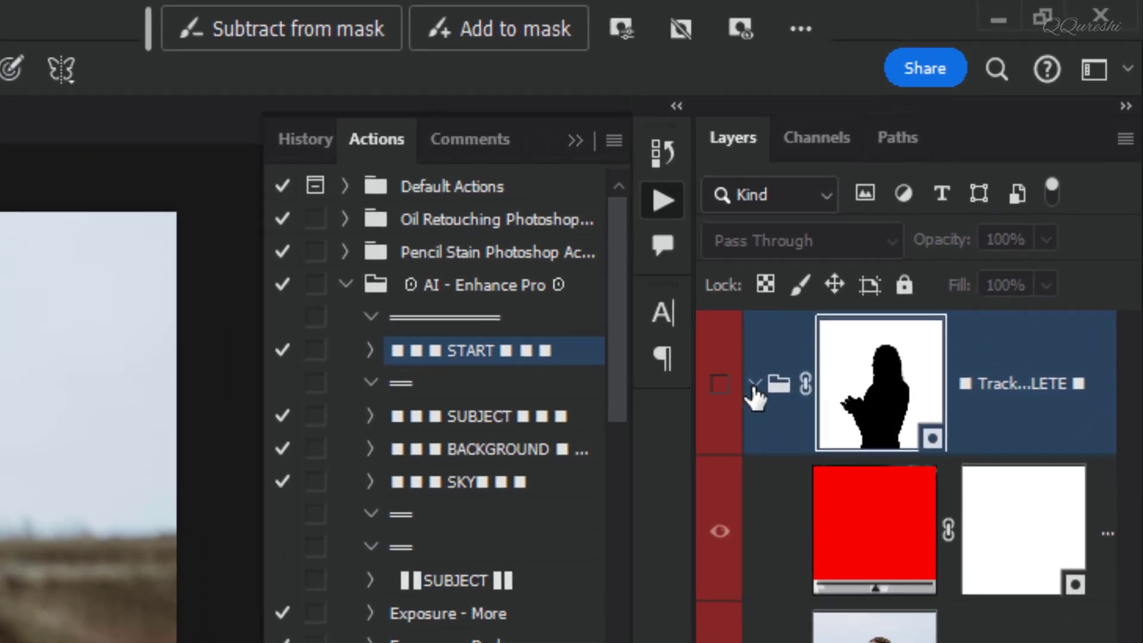
click(966, 174)
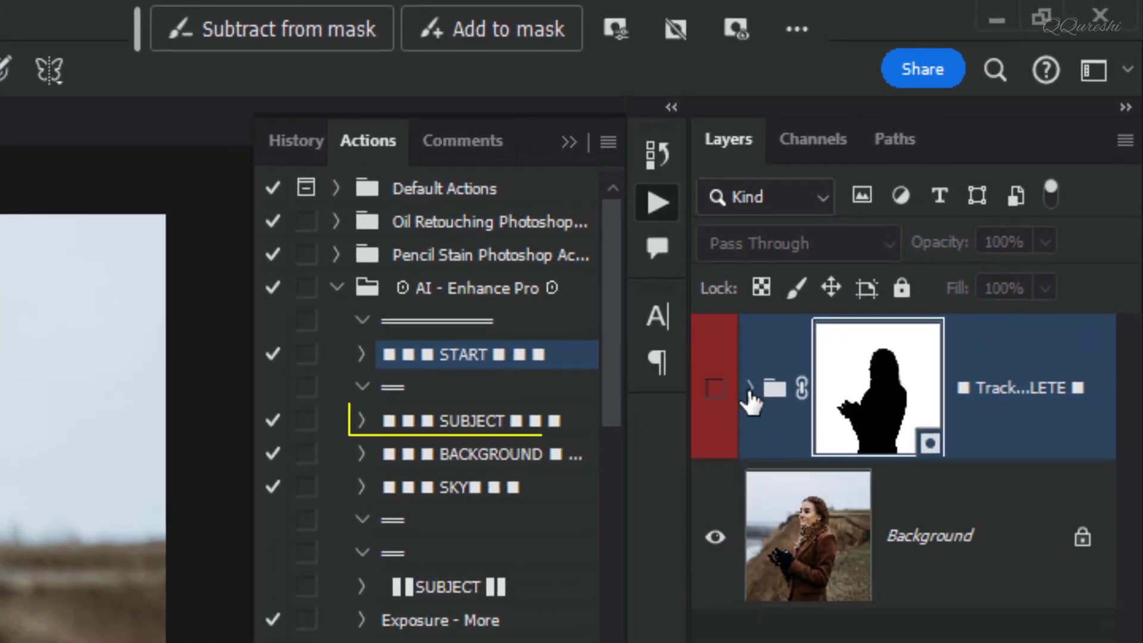
- Run the SUBJECT, BACKGROUND and SKY actions one after another to build the masked adjustment groups
click(454, 423)
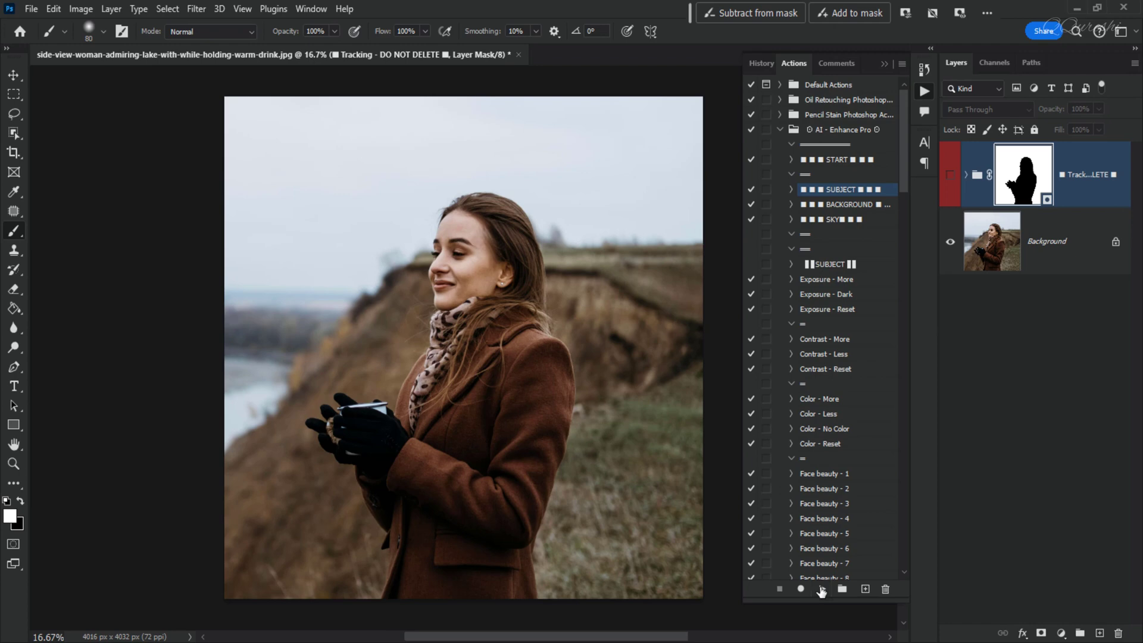
click(822, 589)
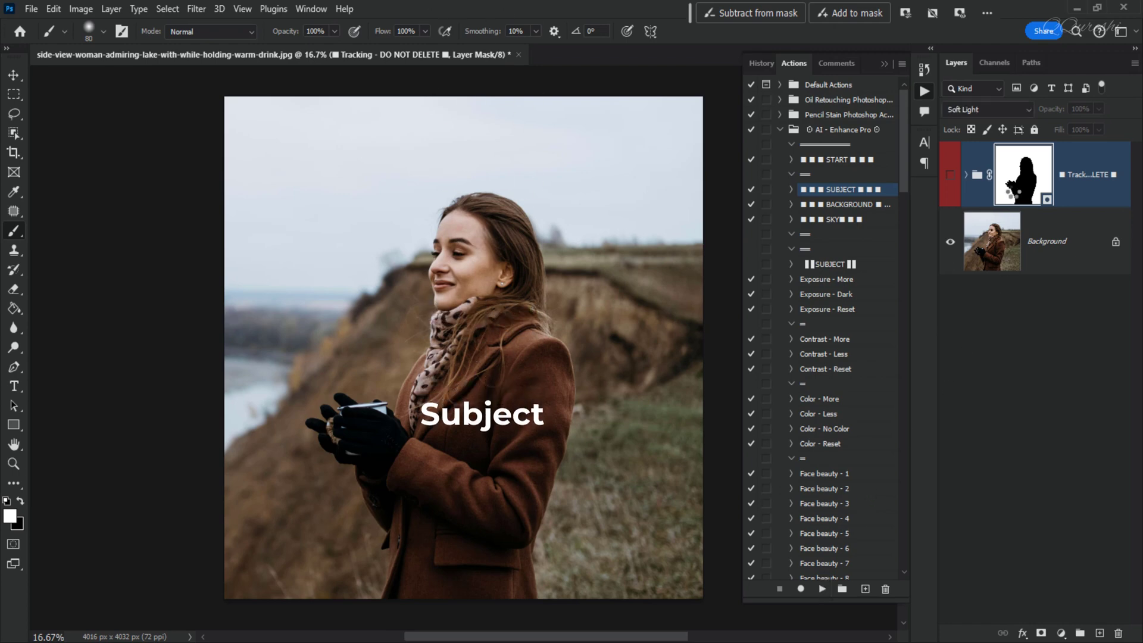
click(843, 205)
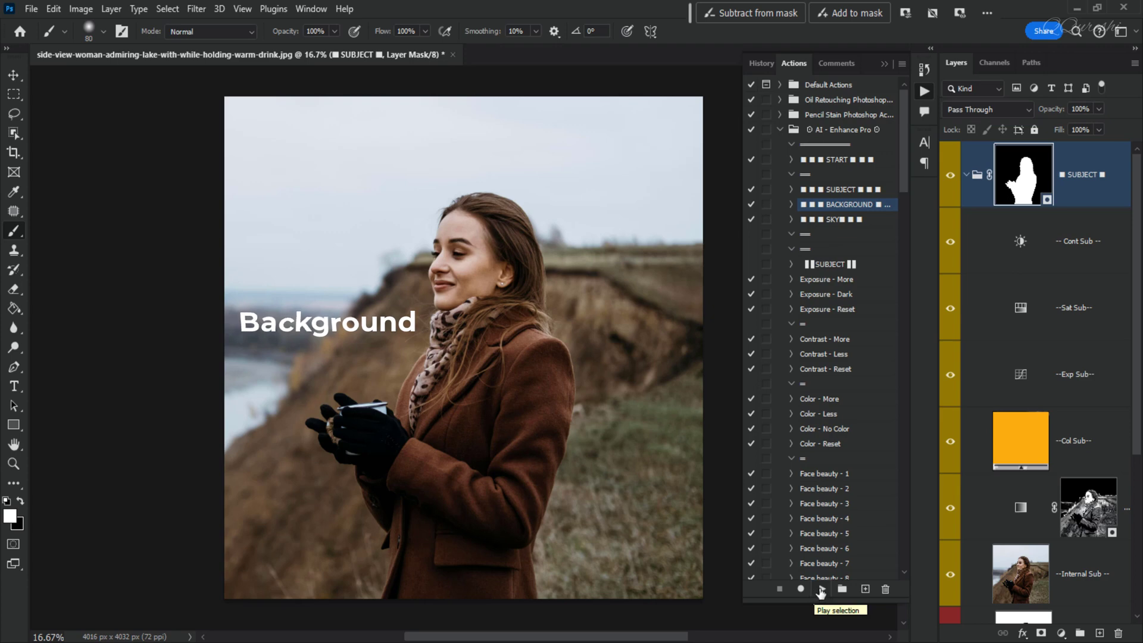
click(821, 590)
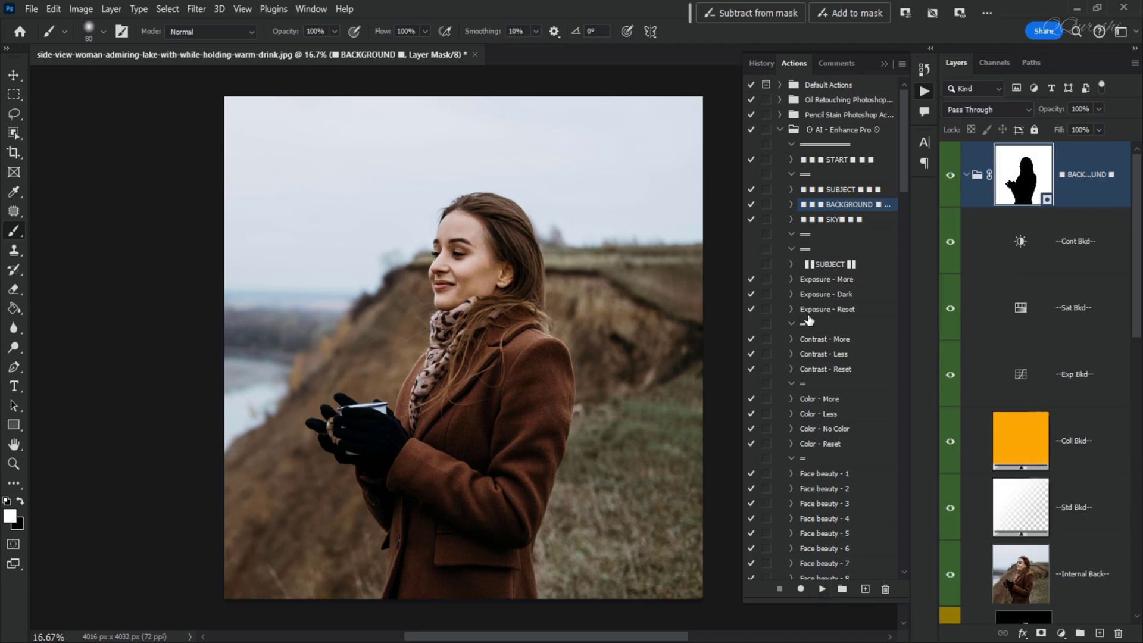
click(832, 220)
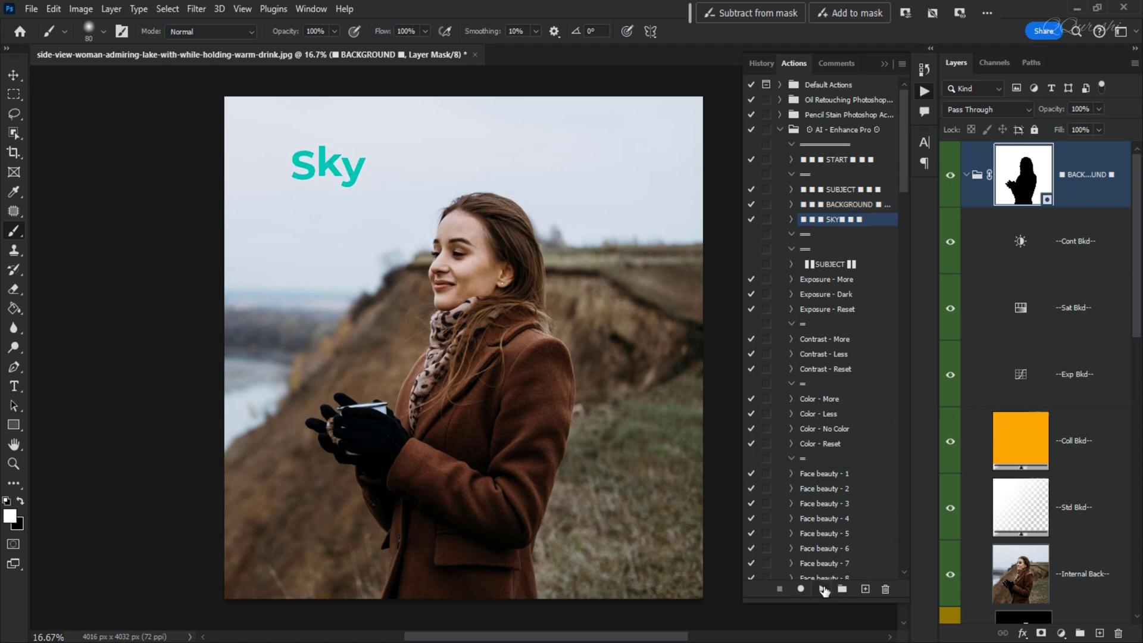
click(823, 590)
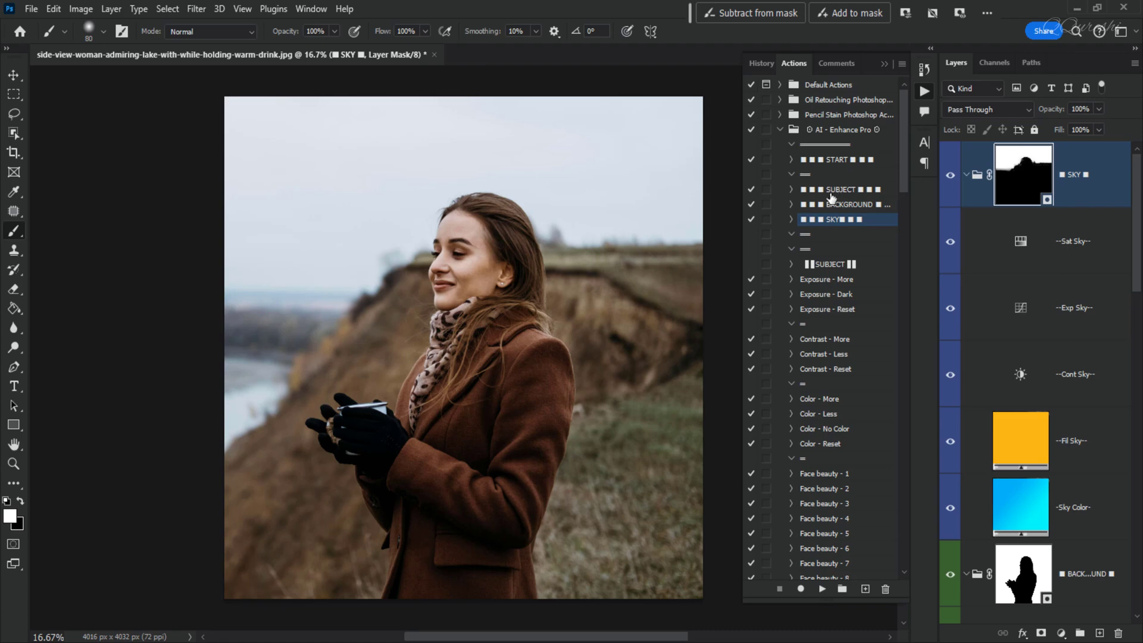
- Try the Exposure - More, Exposure - Reset and Exposure - Dark actions on the subject
click(838, 284)
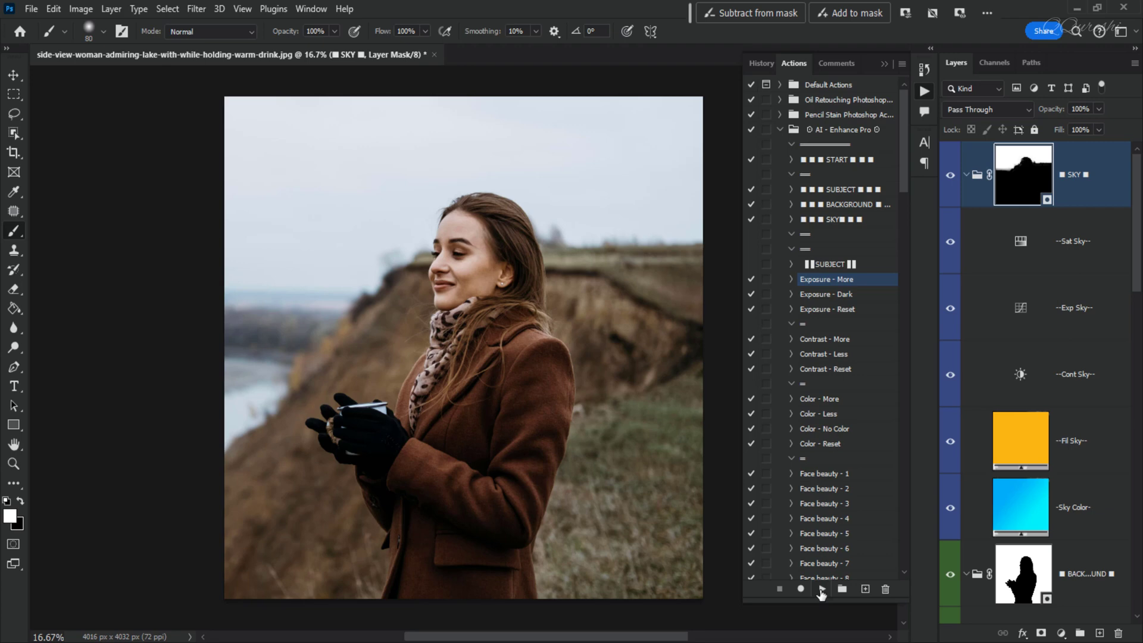
click(821, 589)
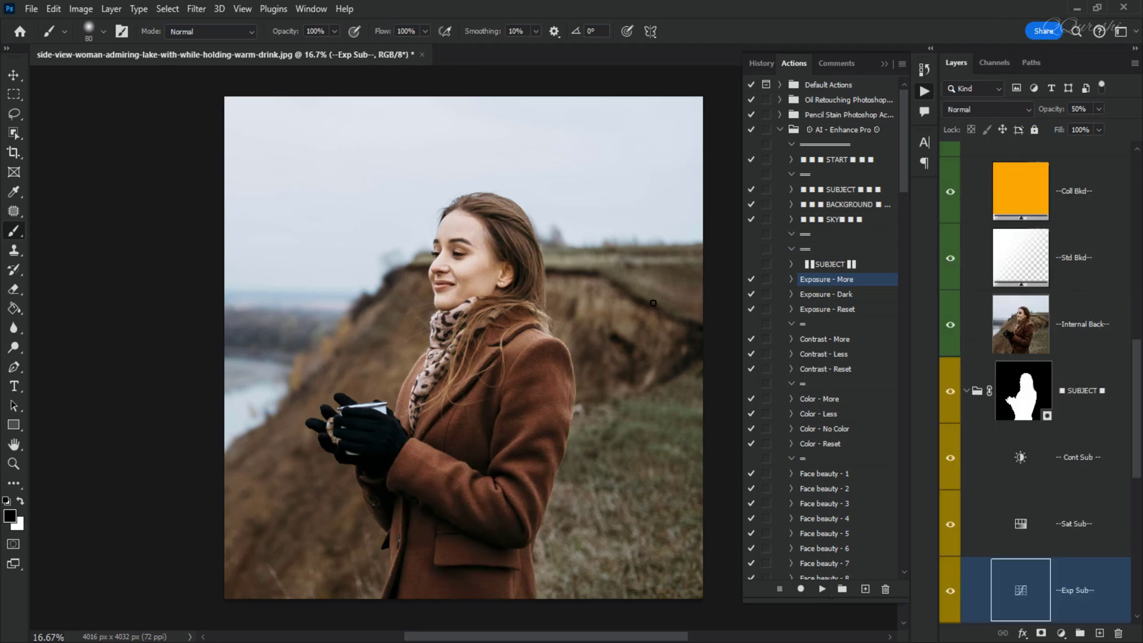
click(820, 311)
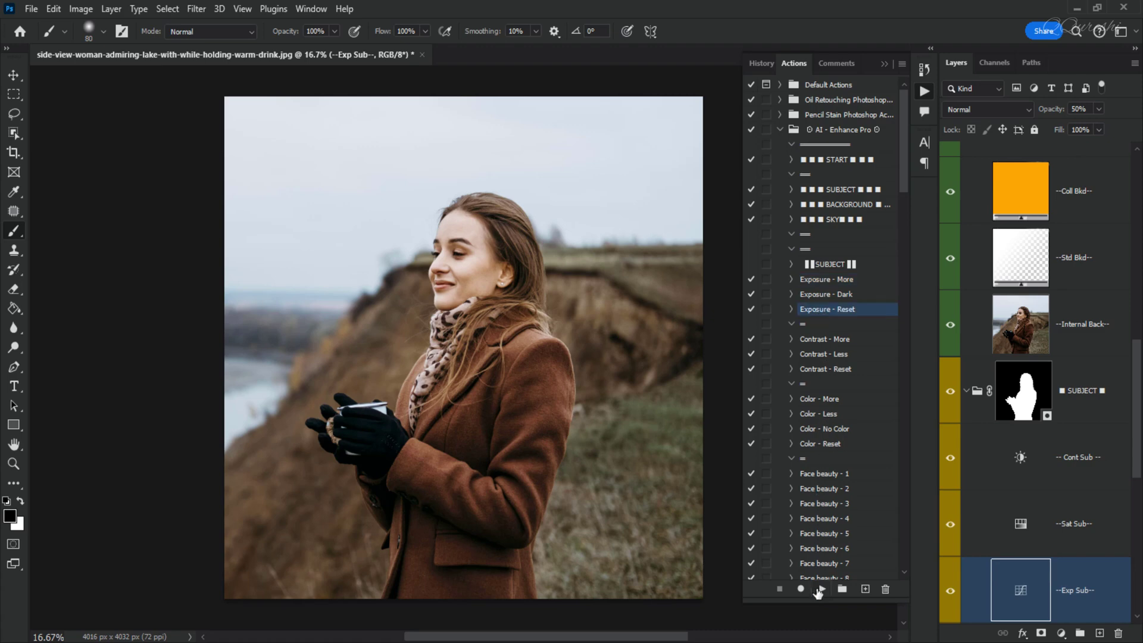
click(821, 590)
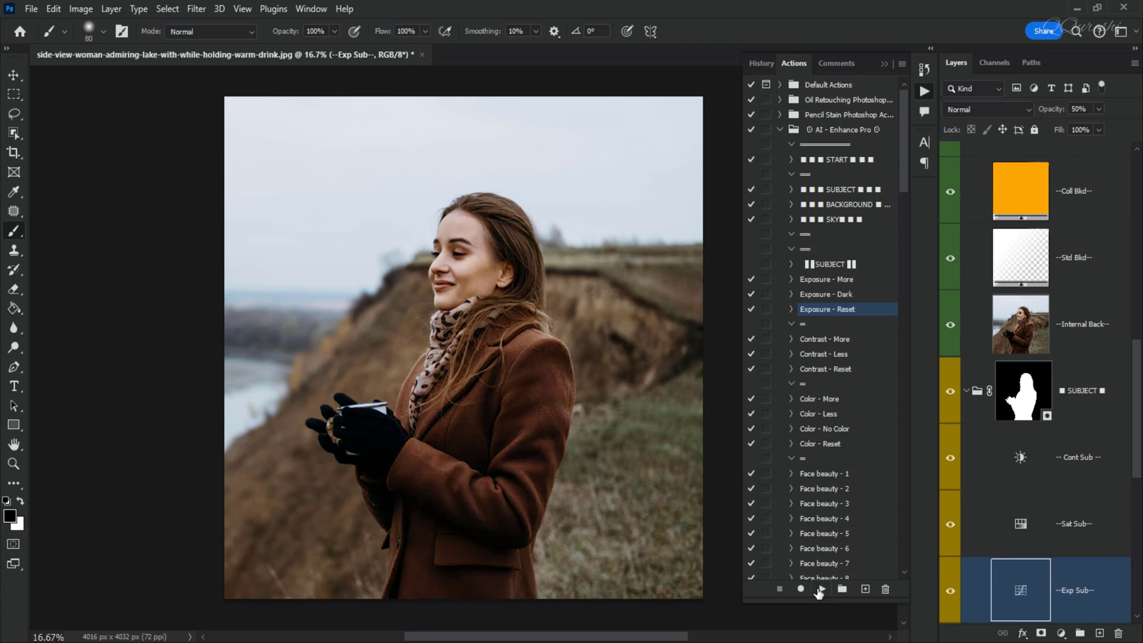
click(829, 295)
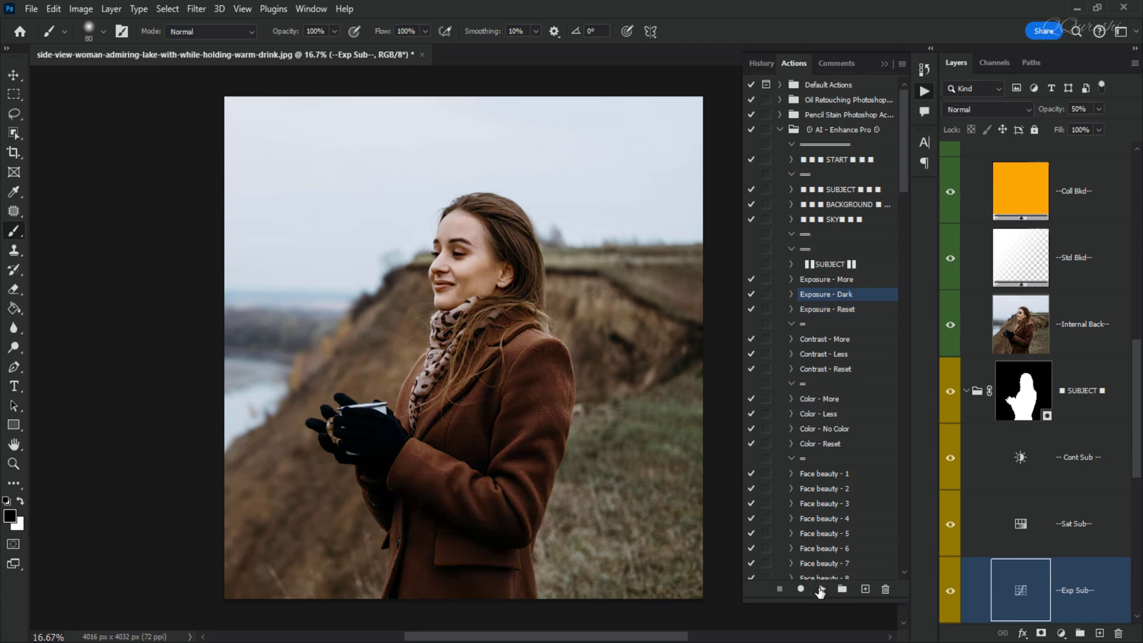
click(822, 589)
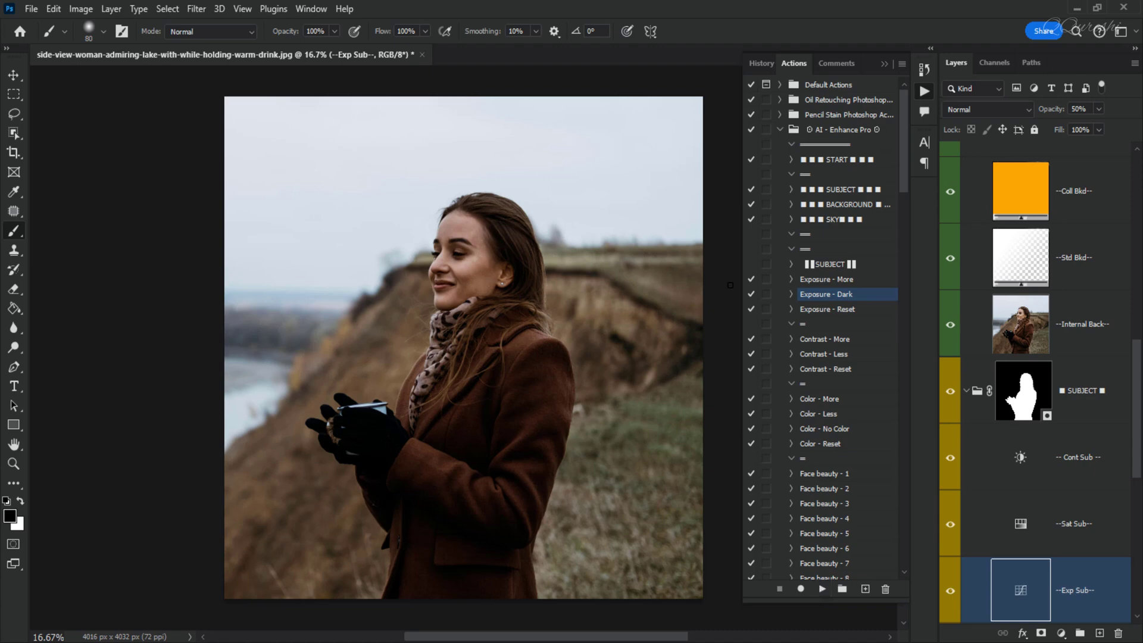
- Run Exposure - More again and set the subject exposure layer's blend mode to Soft Light, comparing it on and off
click(829, 280)
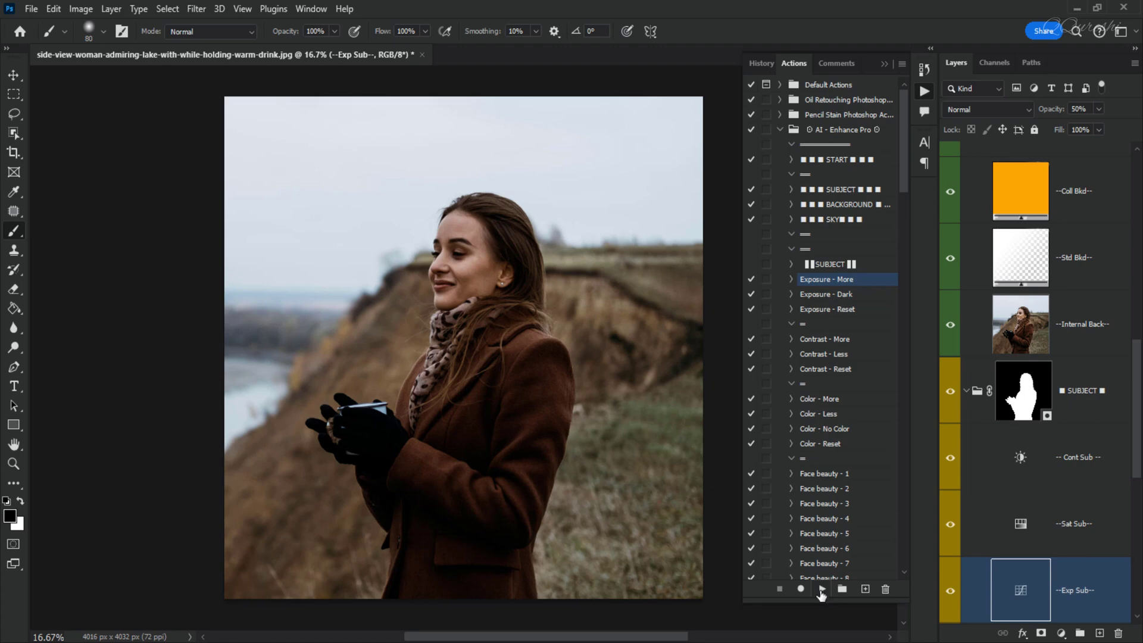
click(822, 591)
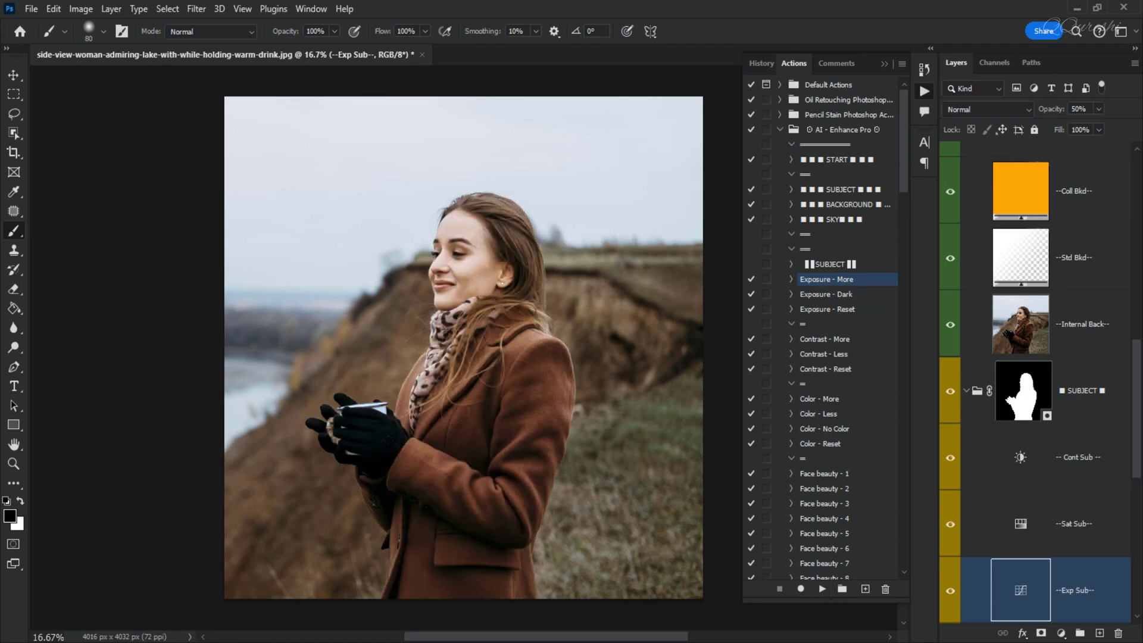
click(983, 110)
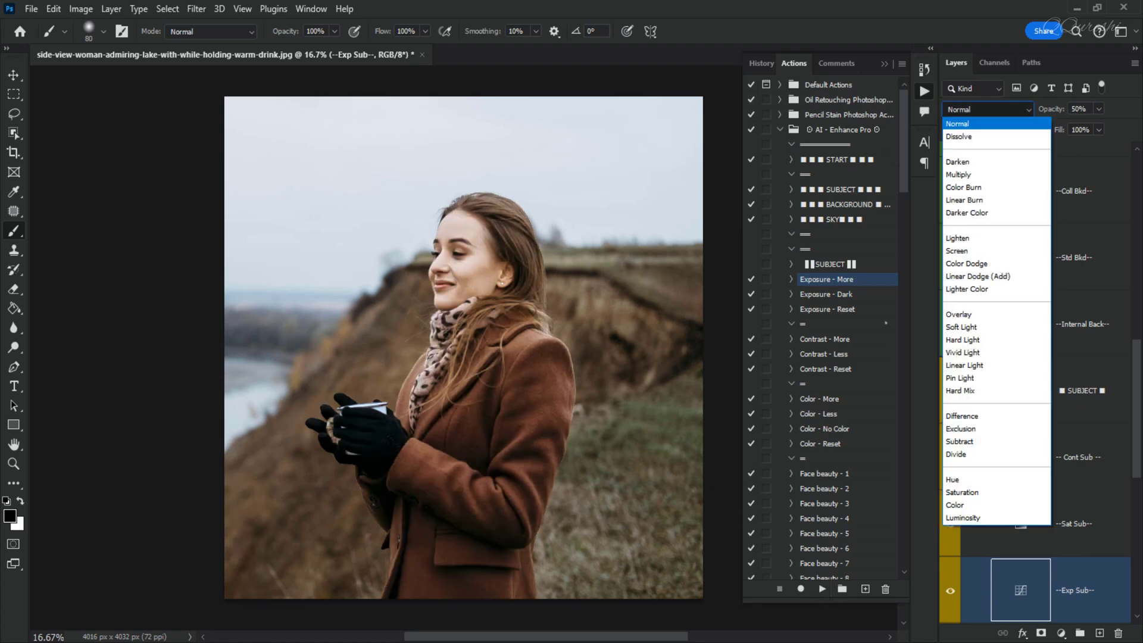
click(949, 328)
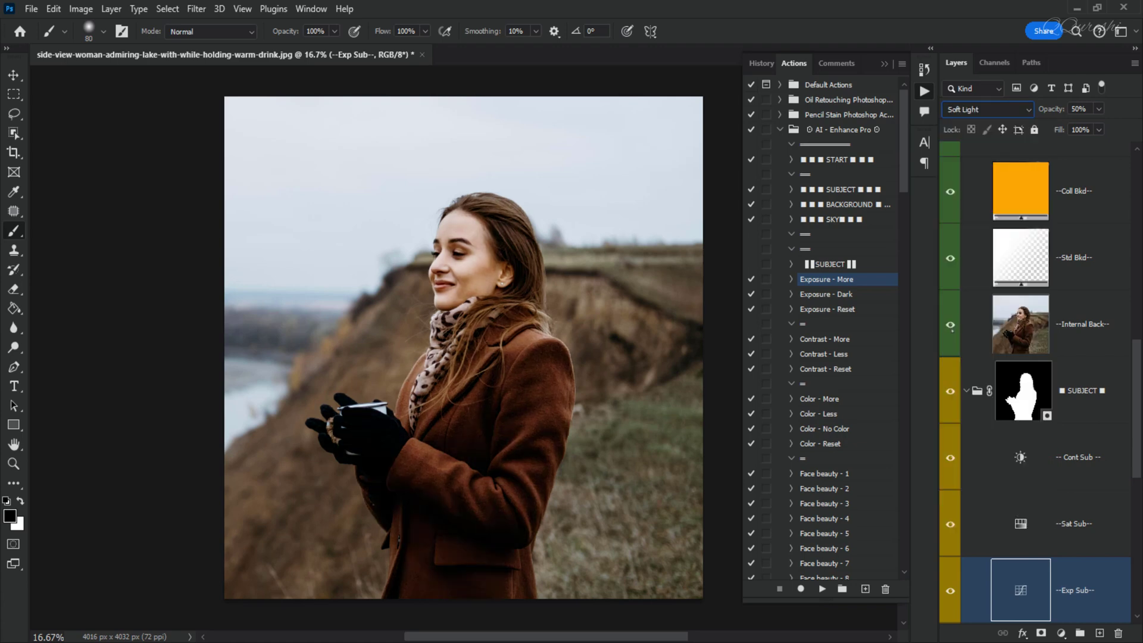
click(950, 591)
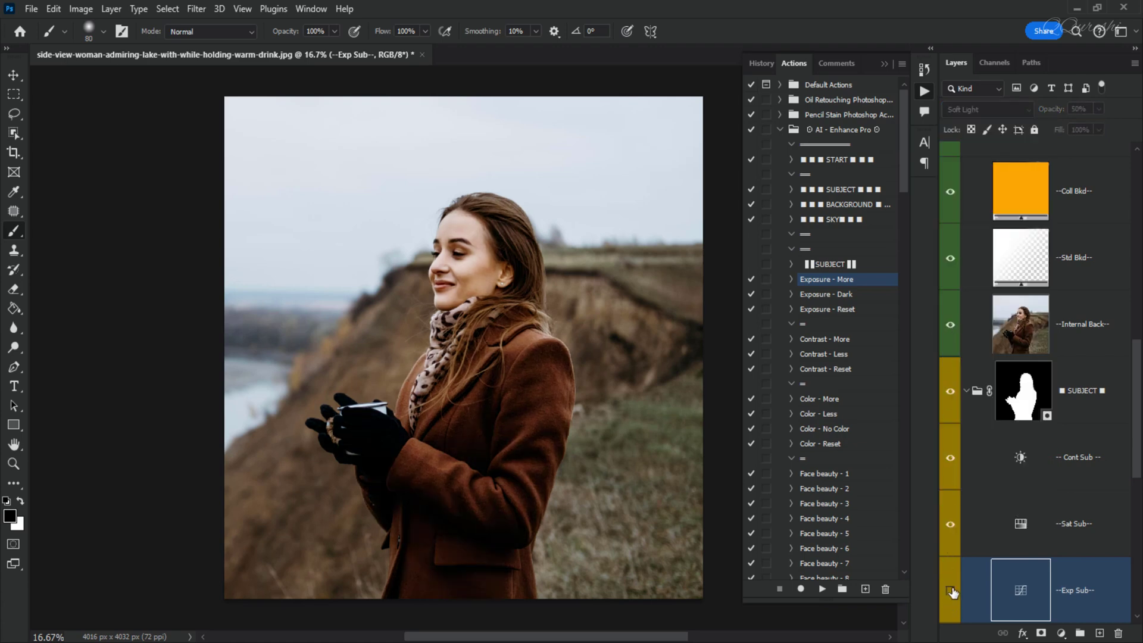
click(951, 591)
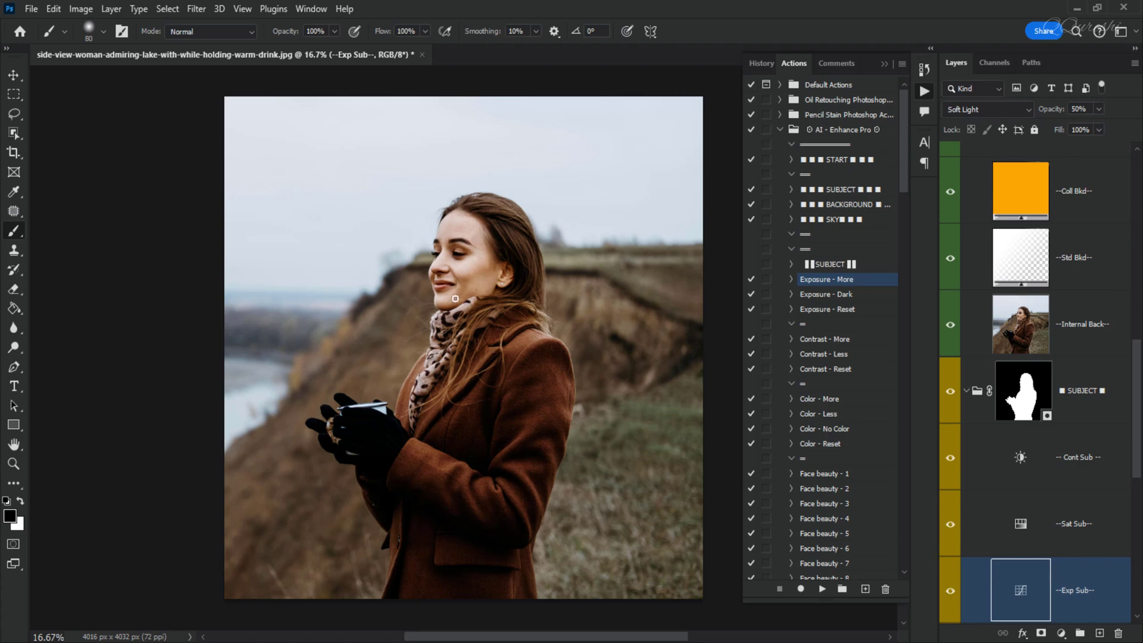
- Run the Color - More action on the subject's saturation layer
click(814, 400)
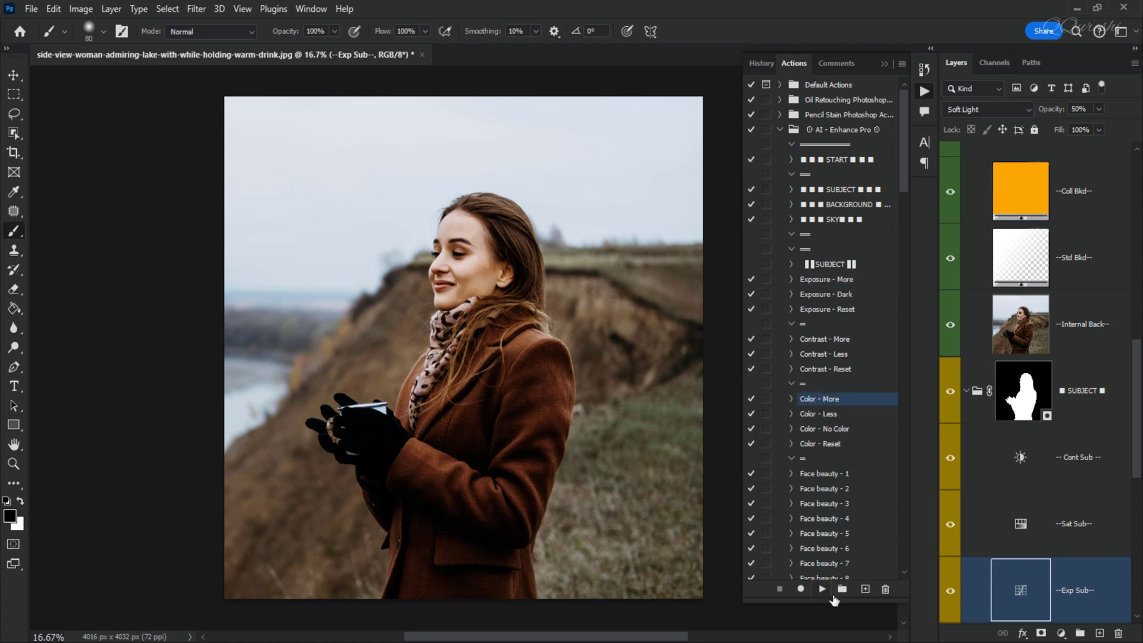
click(823, 590)
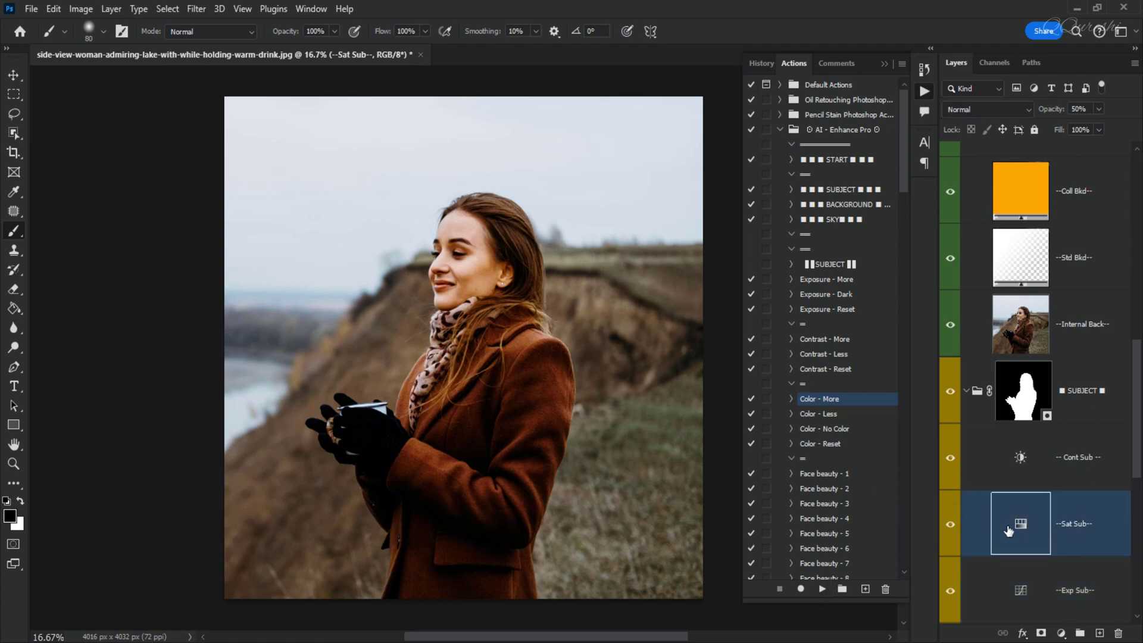
click(811, 415)
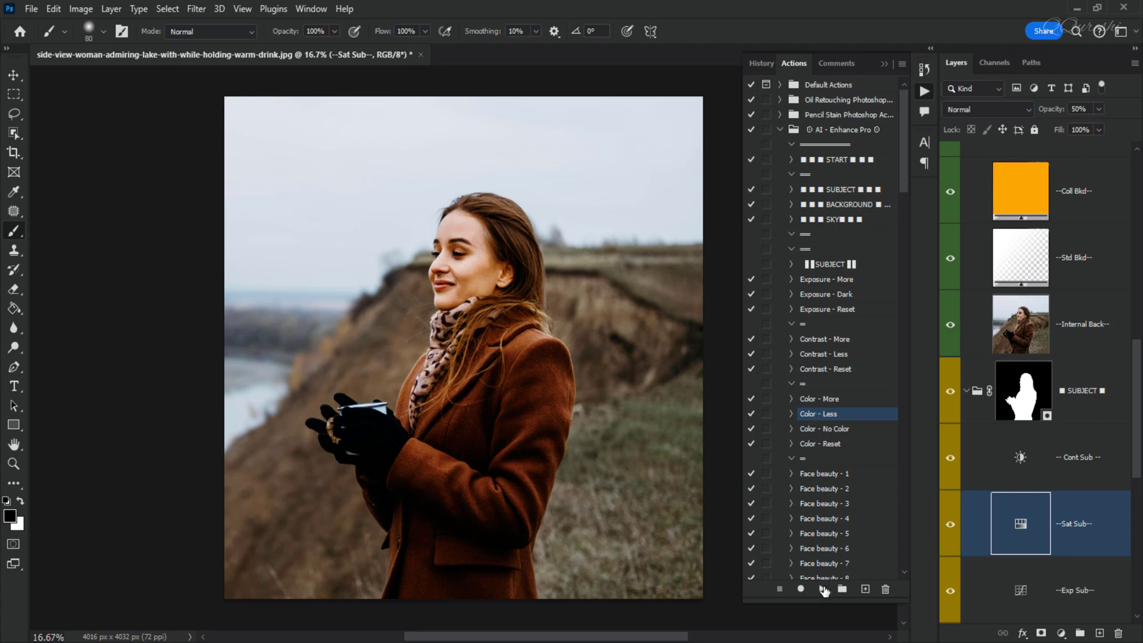
click(822, 399)
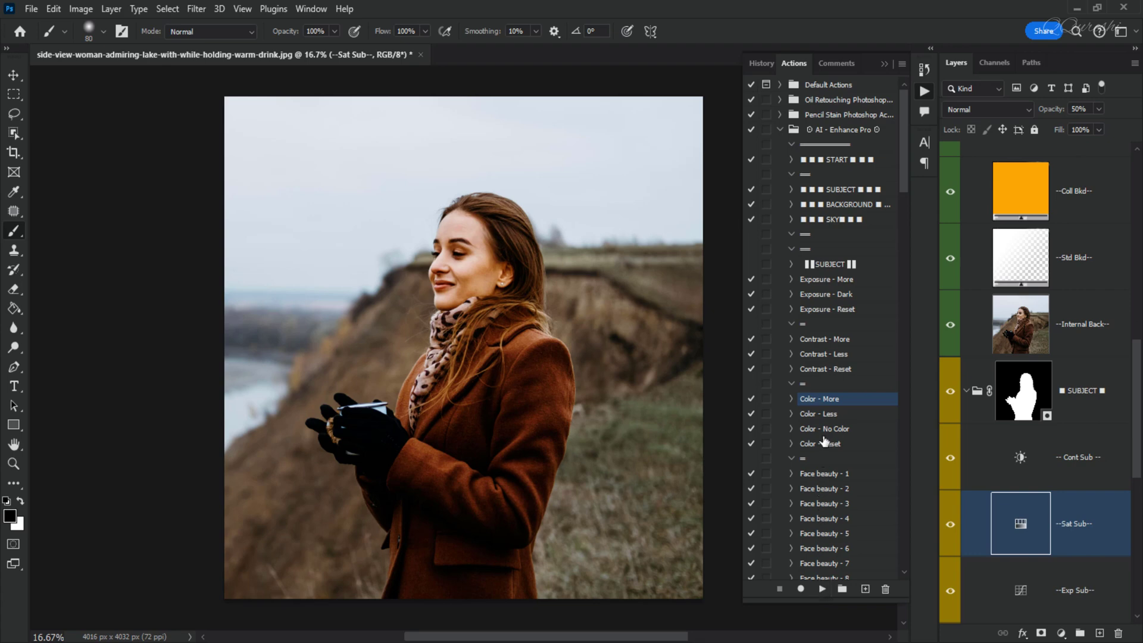
scroll(806, 190, down, 6)
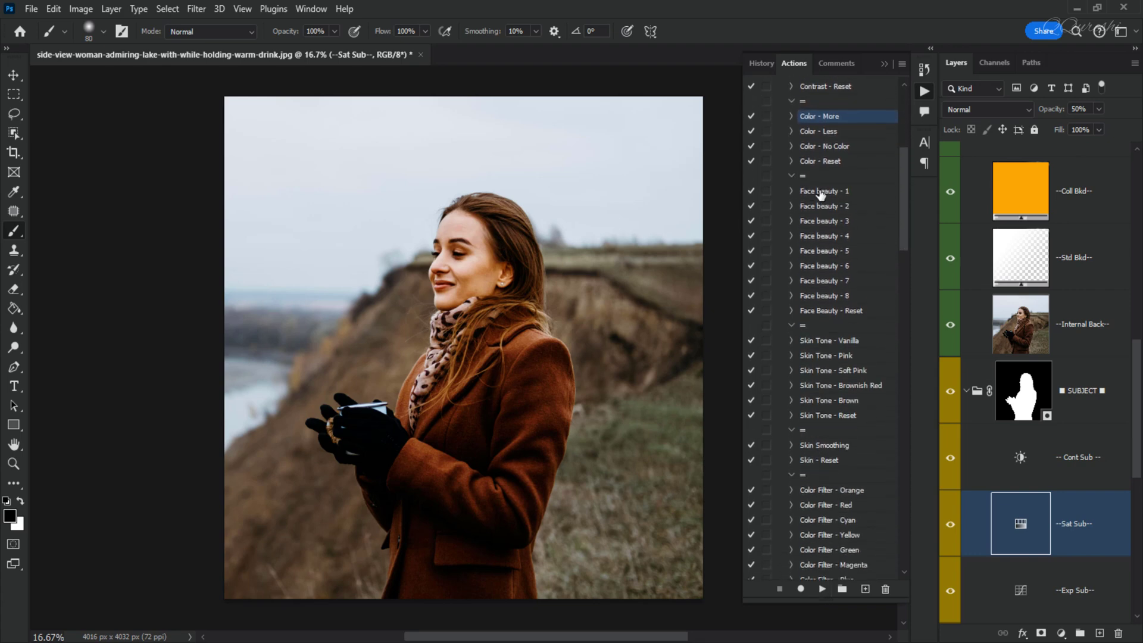
- Run the Face beauty - 1 action on the subject and compare its layer on and off
scroll(491, 282, up, 2)
scroll(492, 283, up, 2)
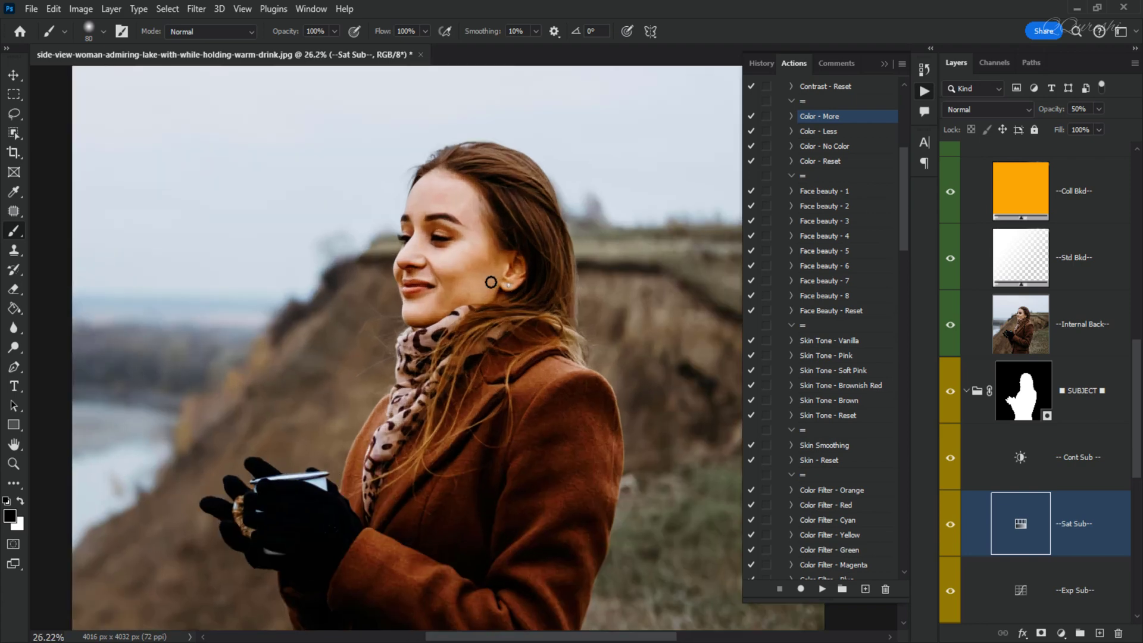
click(817, 191)
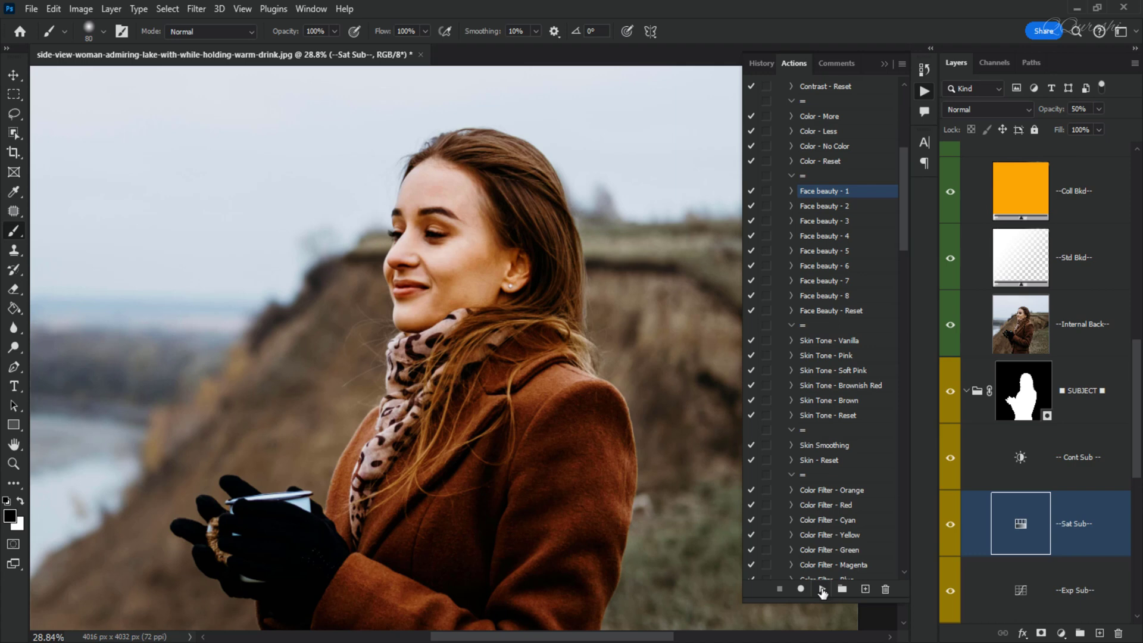
click(823, 590)
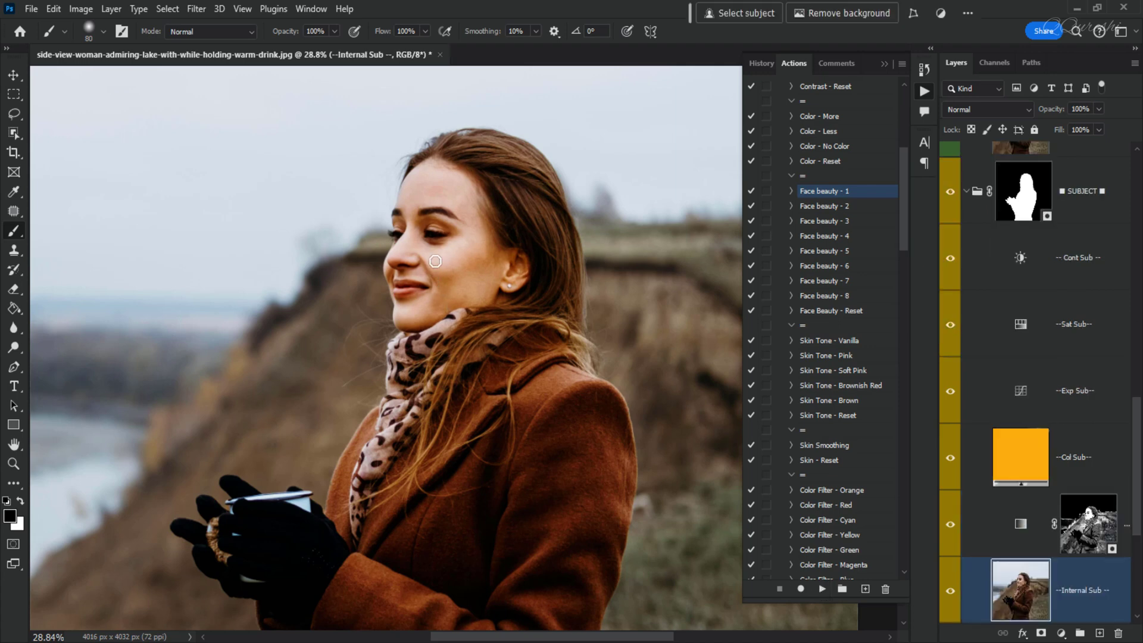
click(950, 593)
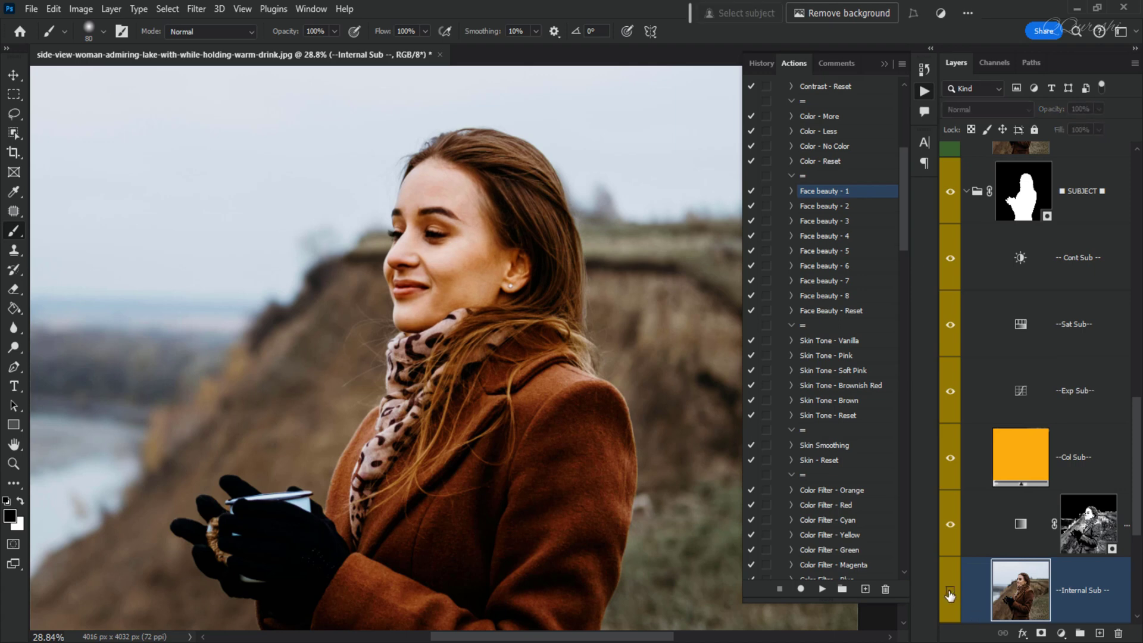
click(950, 593)
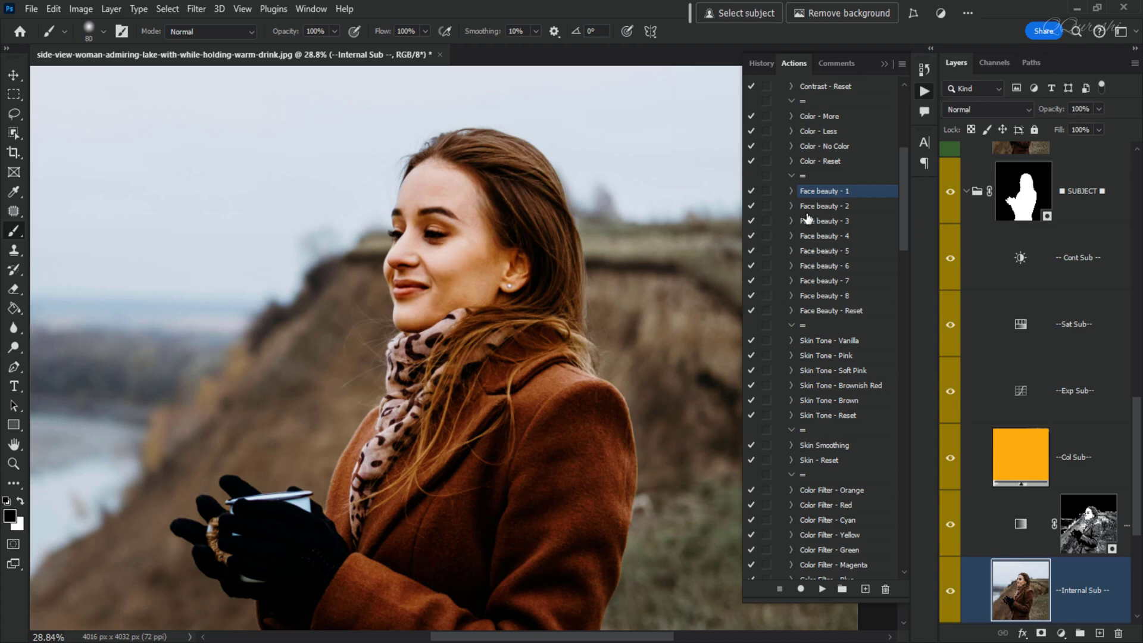
- Run the Skin Tone - Pink action on the subject
click(824, 312)
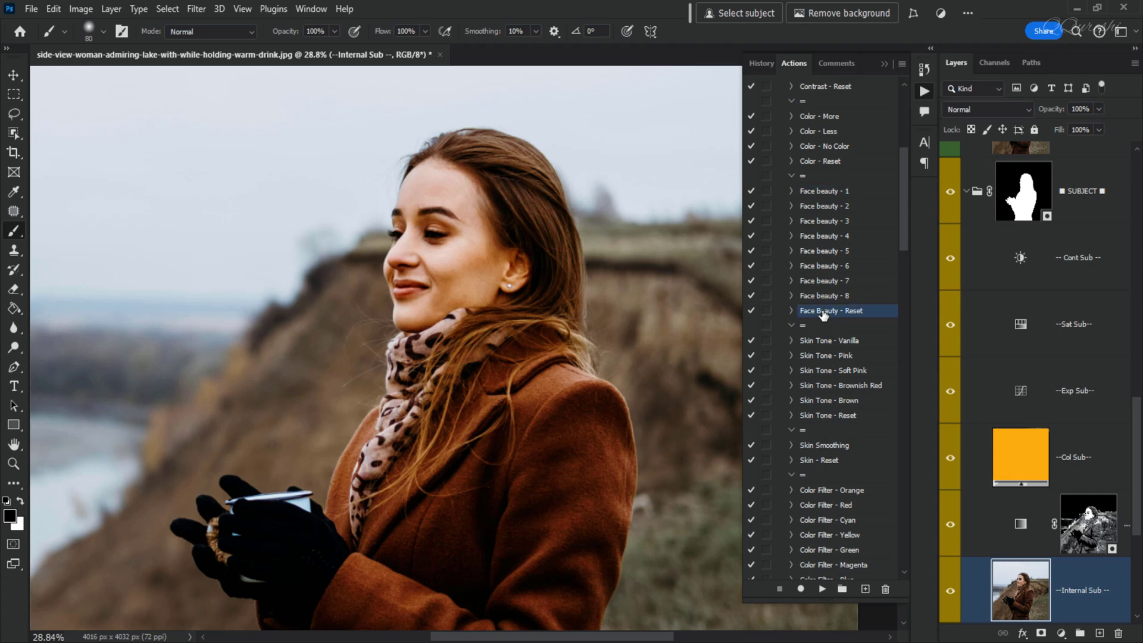
click(827, 356)
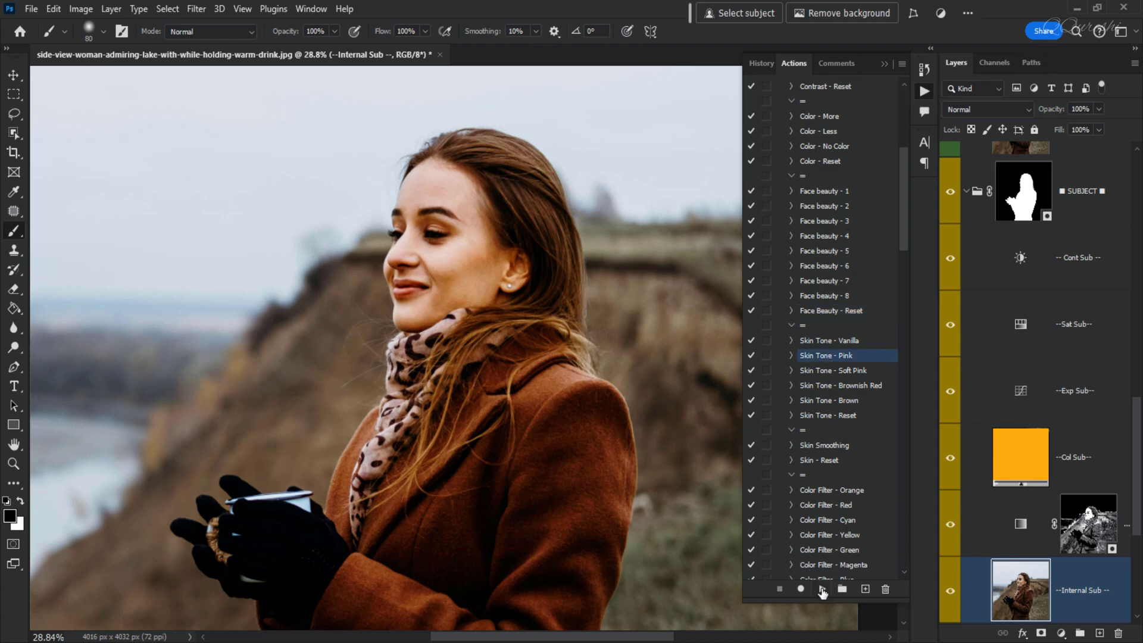
click(822, 589)
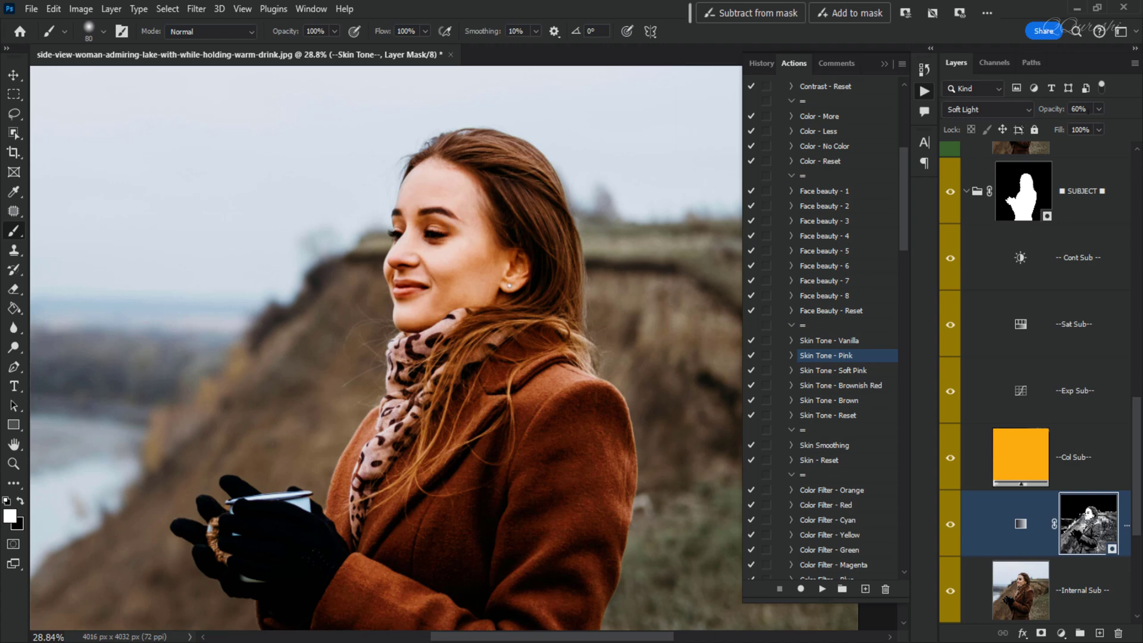
- Set the skin tone layer's opacity to 30% and compare it on and off
click(1085, 109)
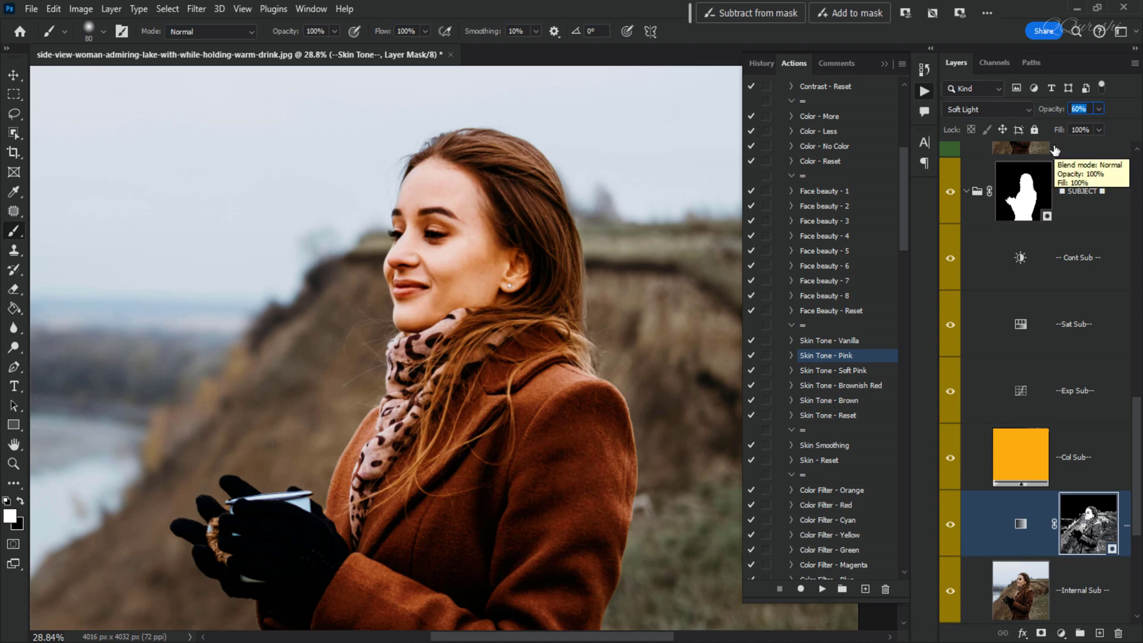
text(30)
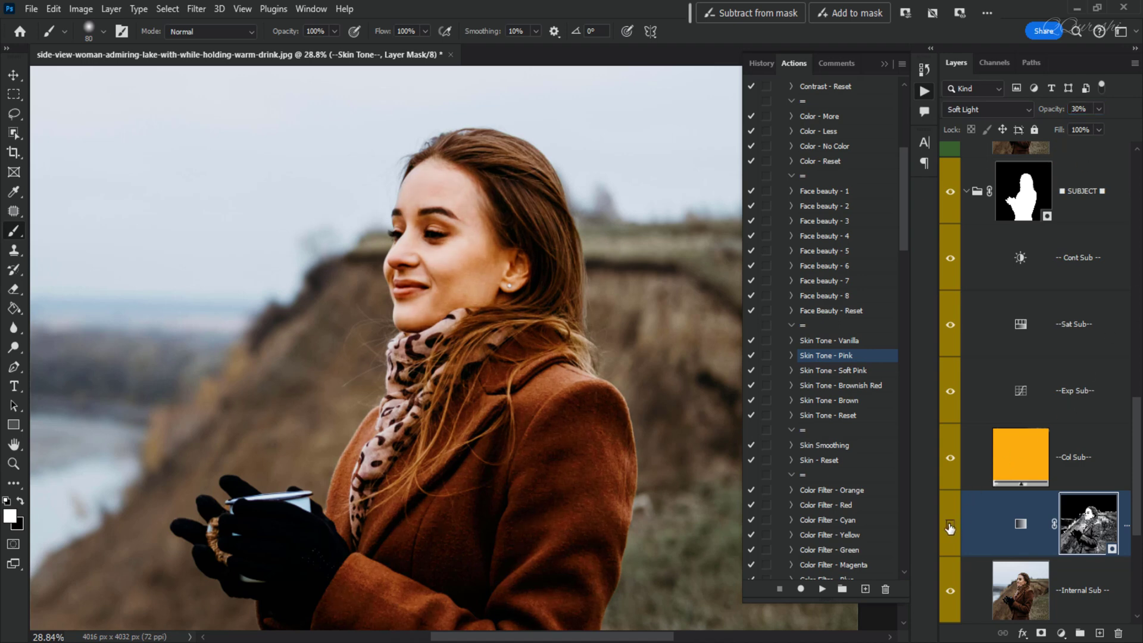
click(950, 526)
click(950, 526)
- Run the Skin Smoothing action and compare the smoothing layer on and off on the face
click(820, 447)
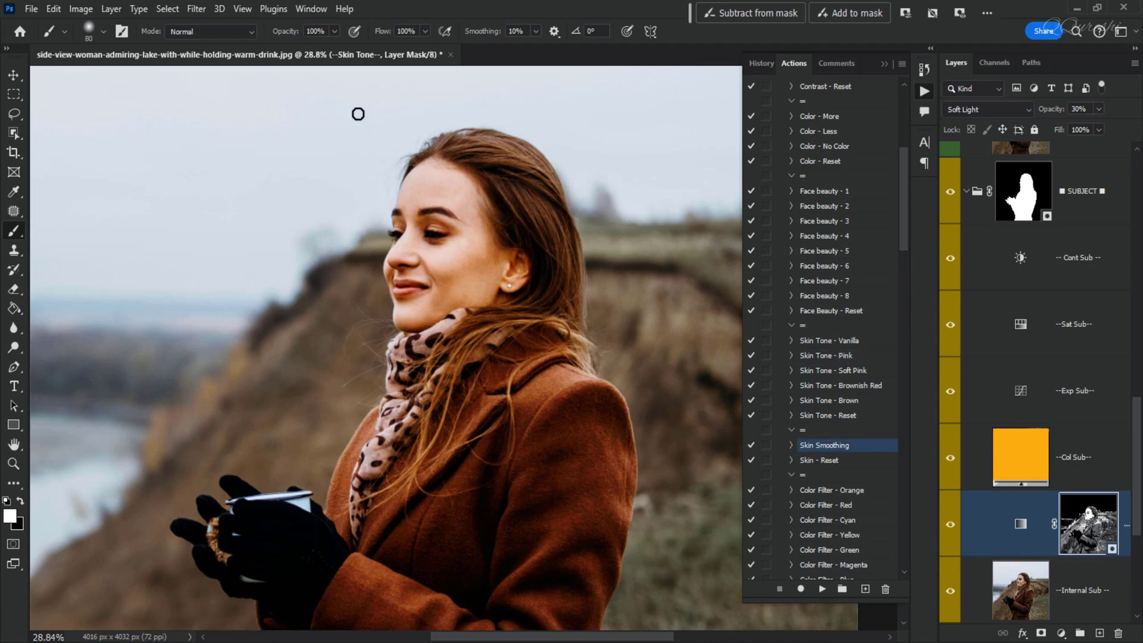
scroll(365, 109, up, 1)
scroll(364, 108, up, 4)
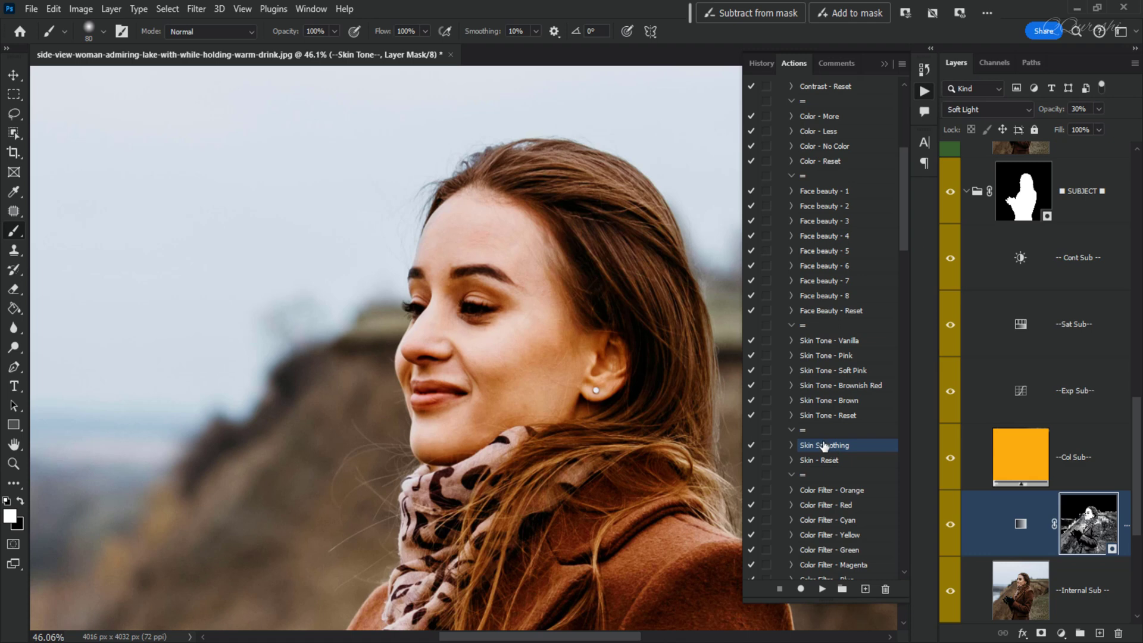
click(823, 590)
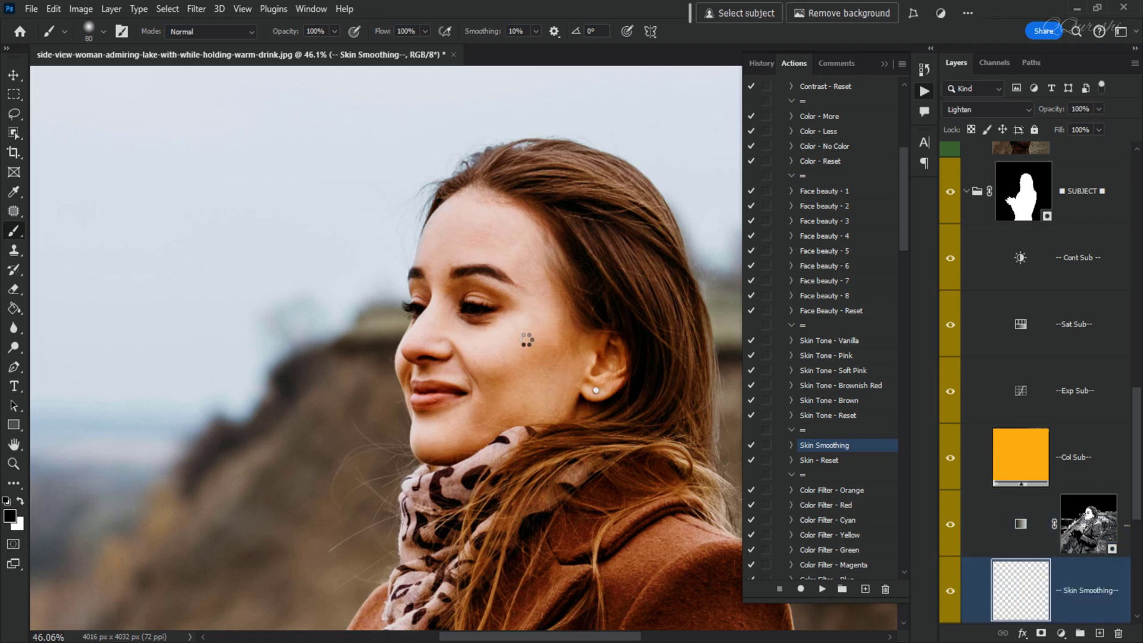
click(950, 593)
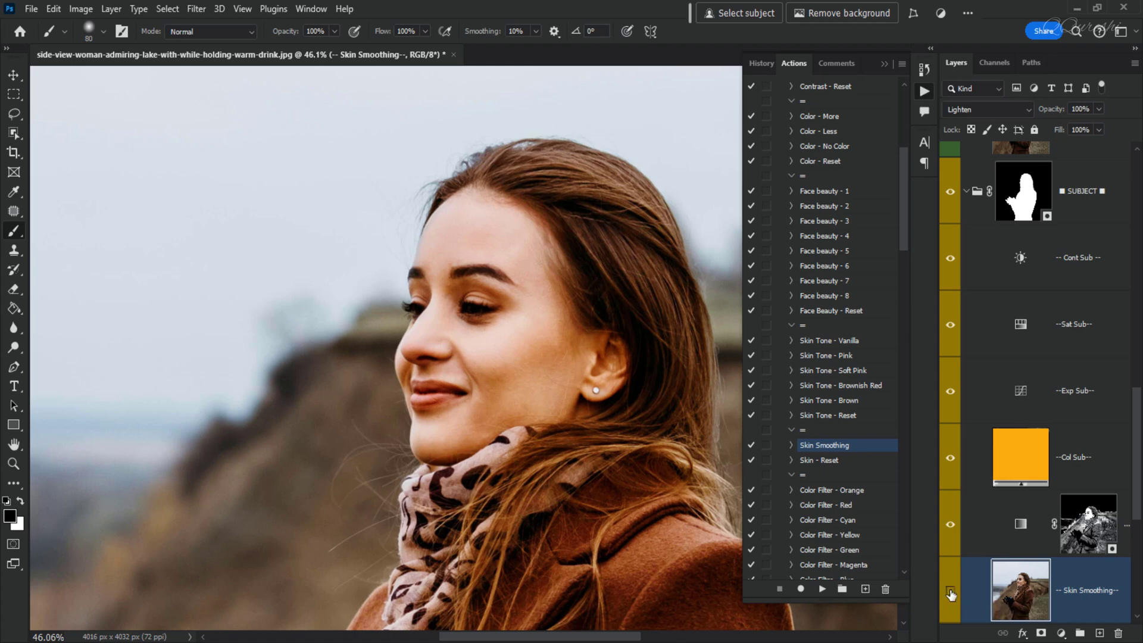
scroll(564, 374, up, 2)
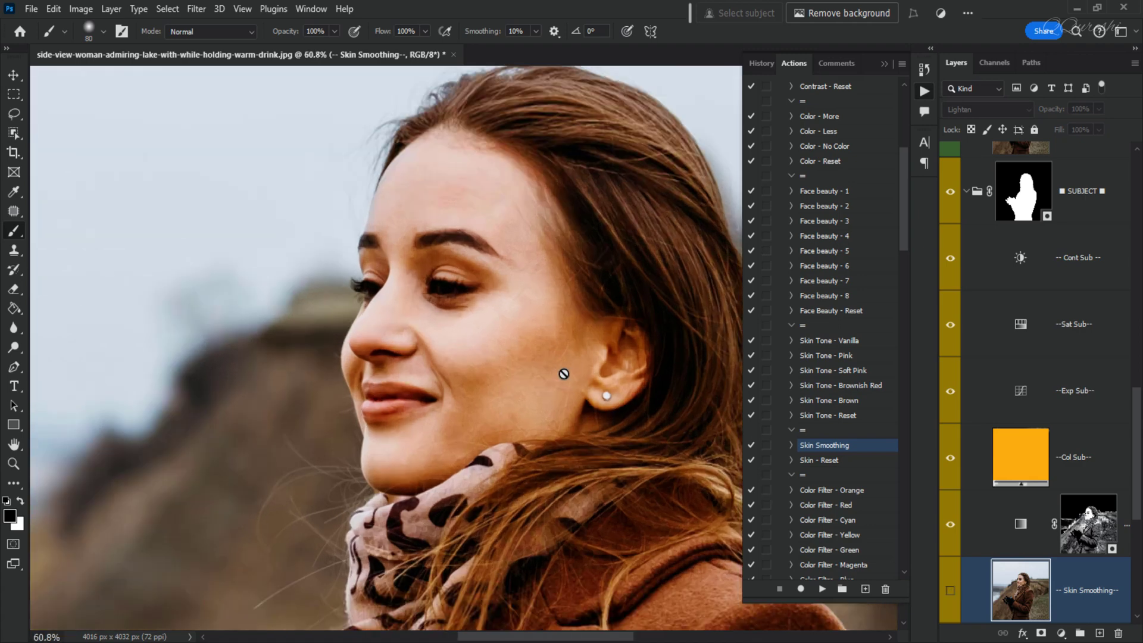
click(951, 591)
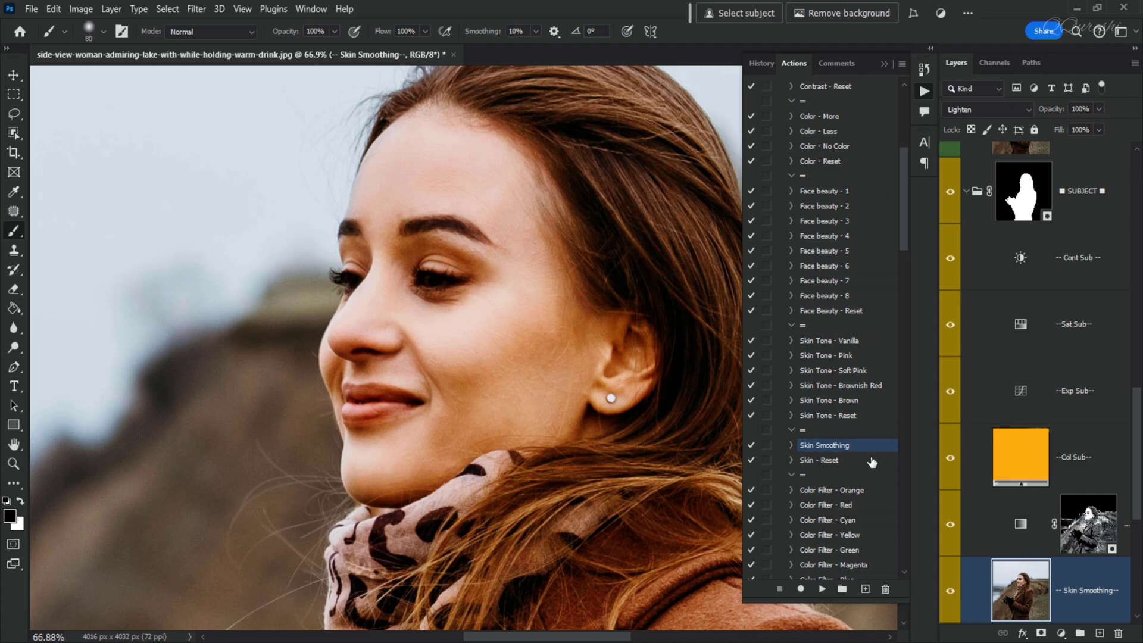
- Try the Color Filter - Yellow action on the subject, then run Color Filter - RESET
scroll(821, 327, down, 3)
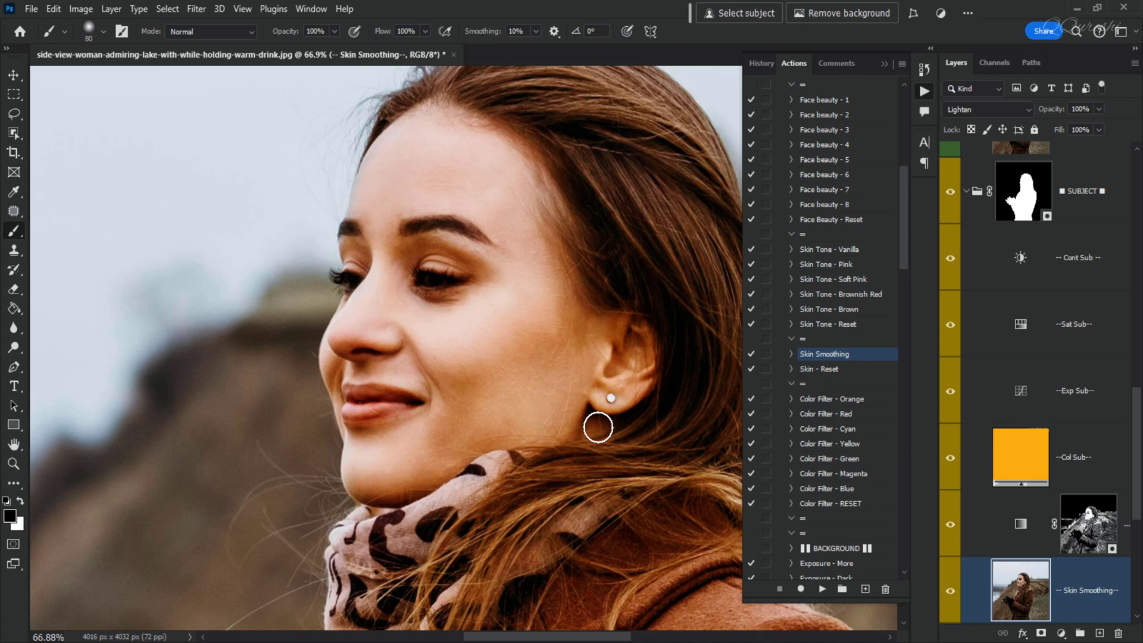
scroll(598, 427, down, 2)
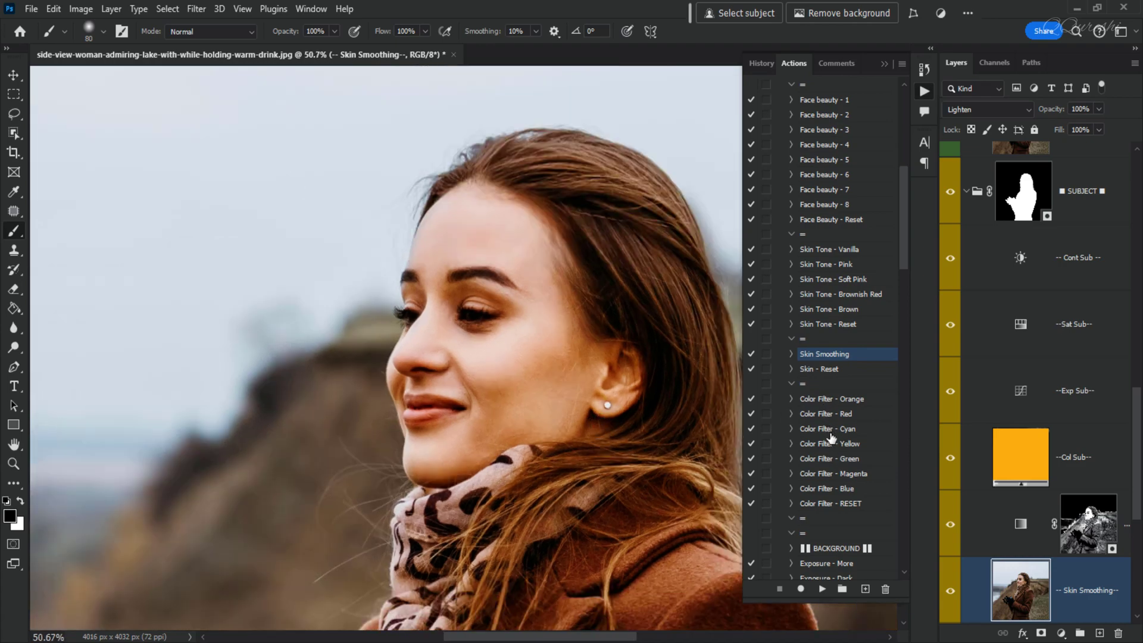
key(ctrl+0)
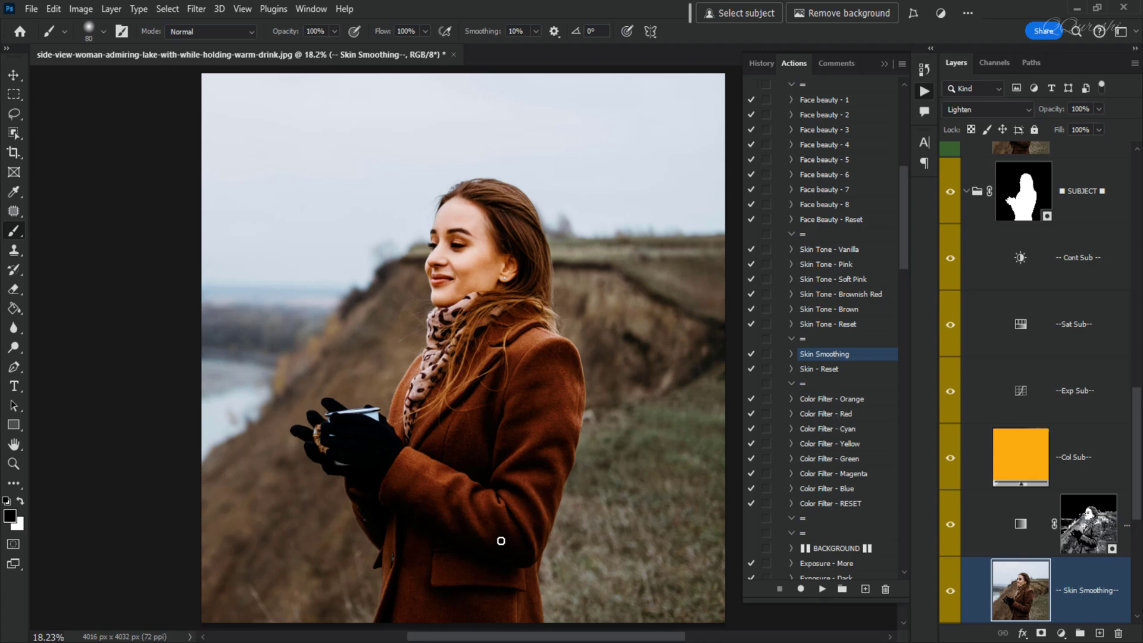
click(823, 444)
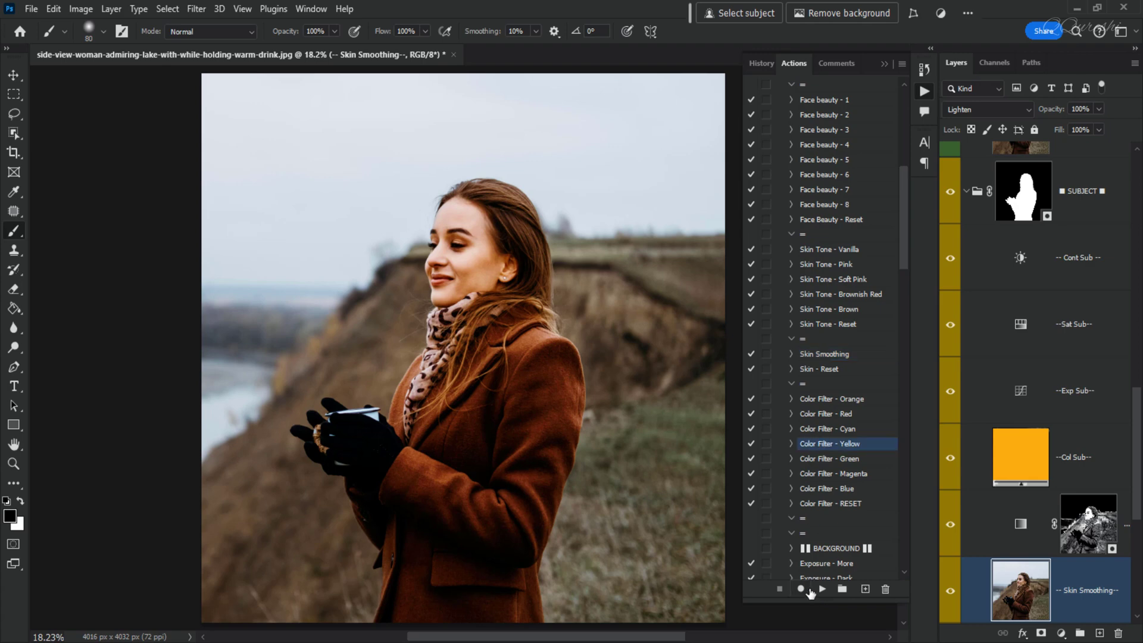
click(822, 590)
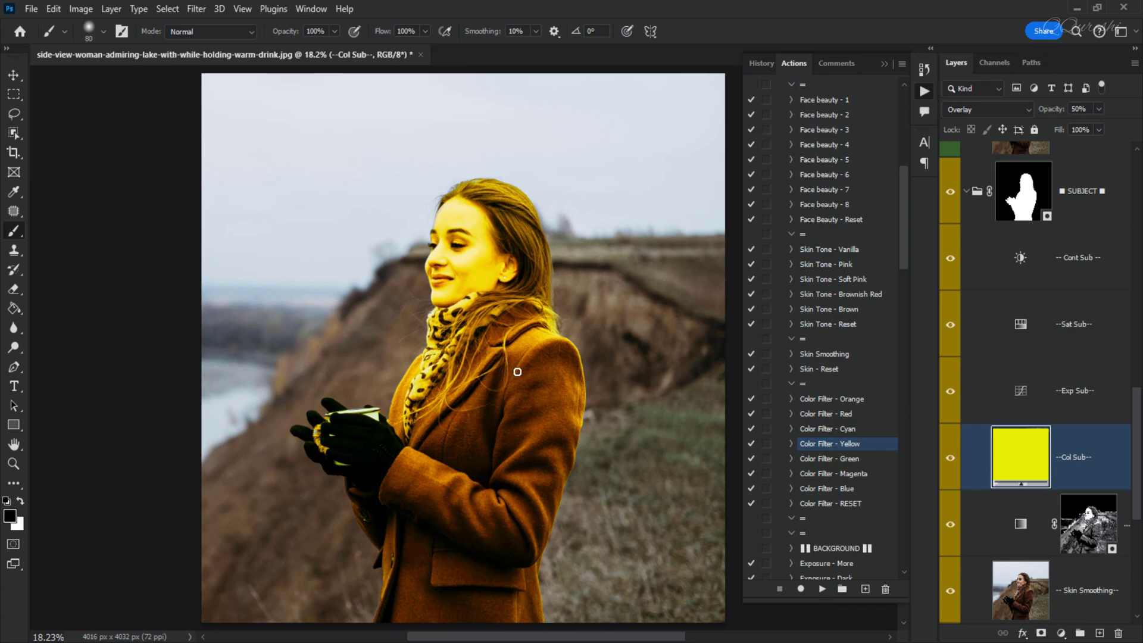
click(825, 504)
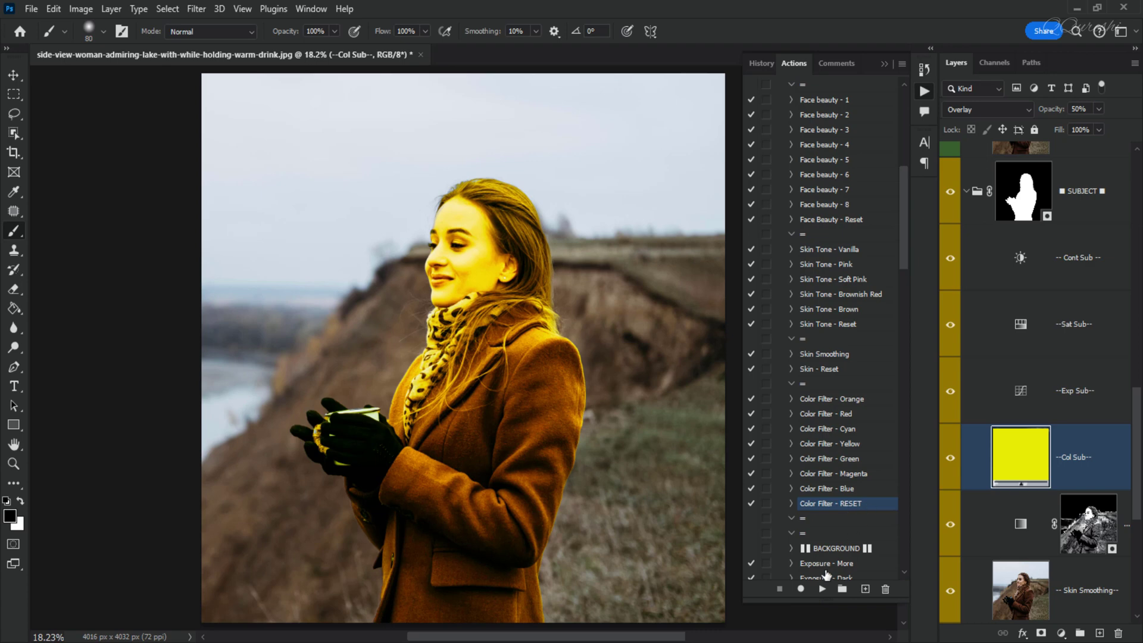
click(823, 589)
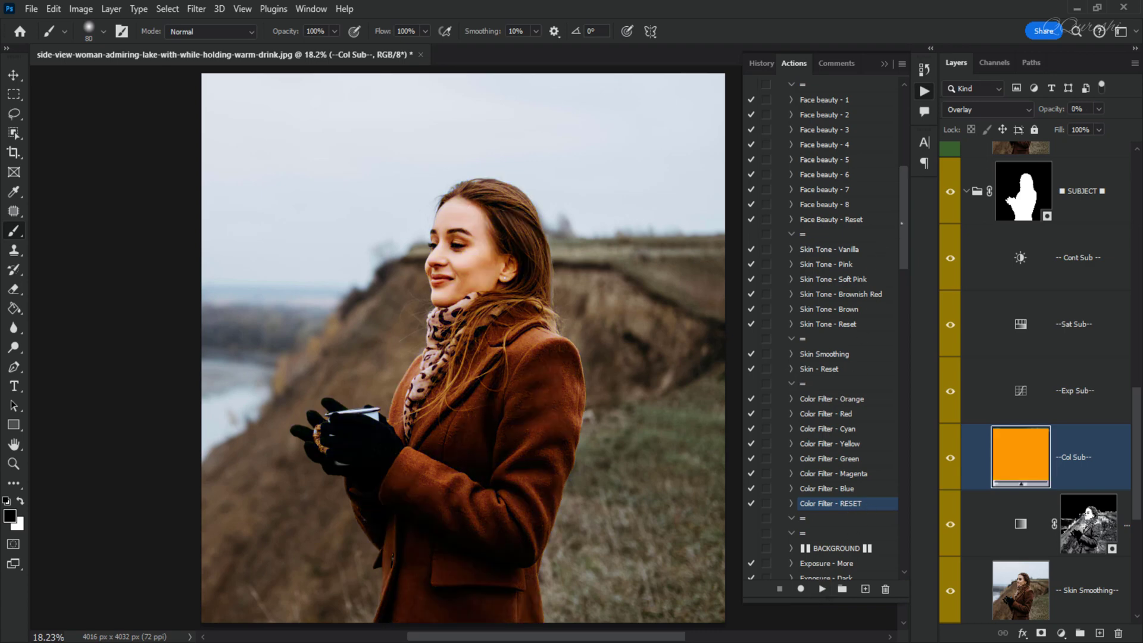
- Run the background Exposure - Dark action
scroll(897, 232, down, 8)
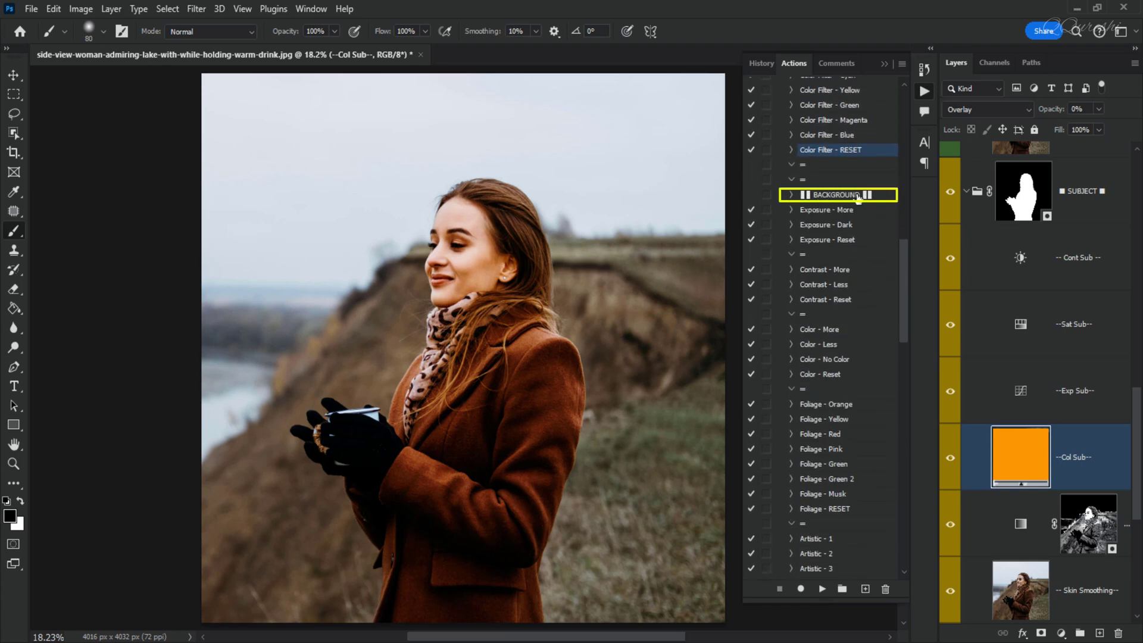
click(828, 226)
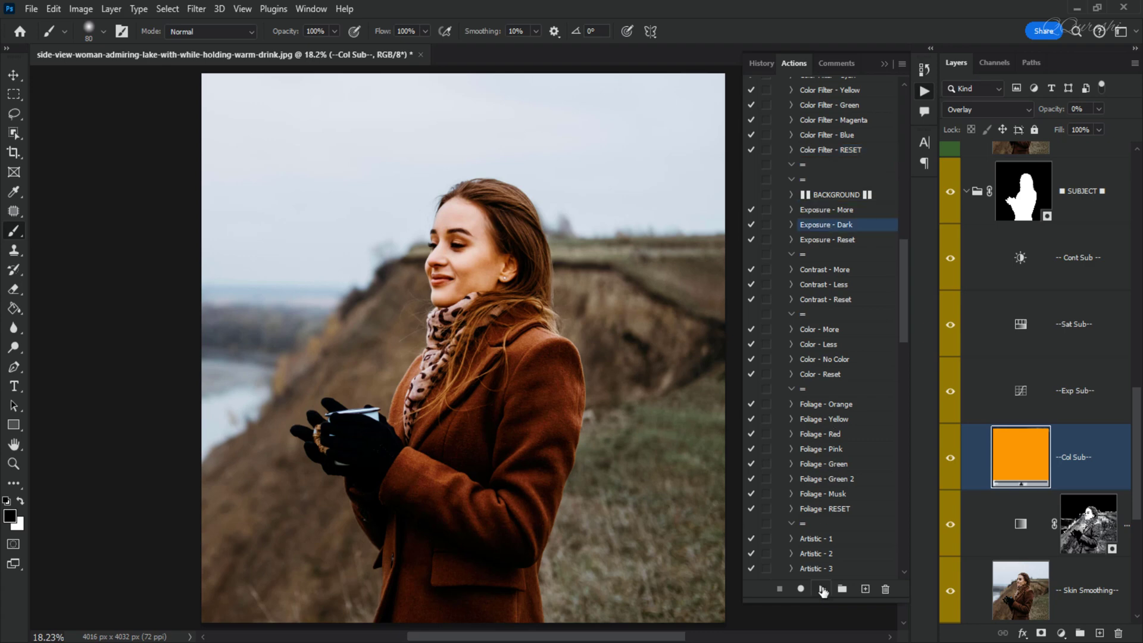
click(823, 589)
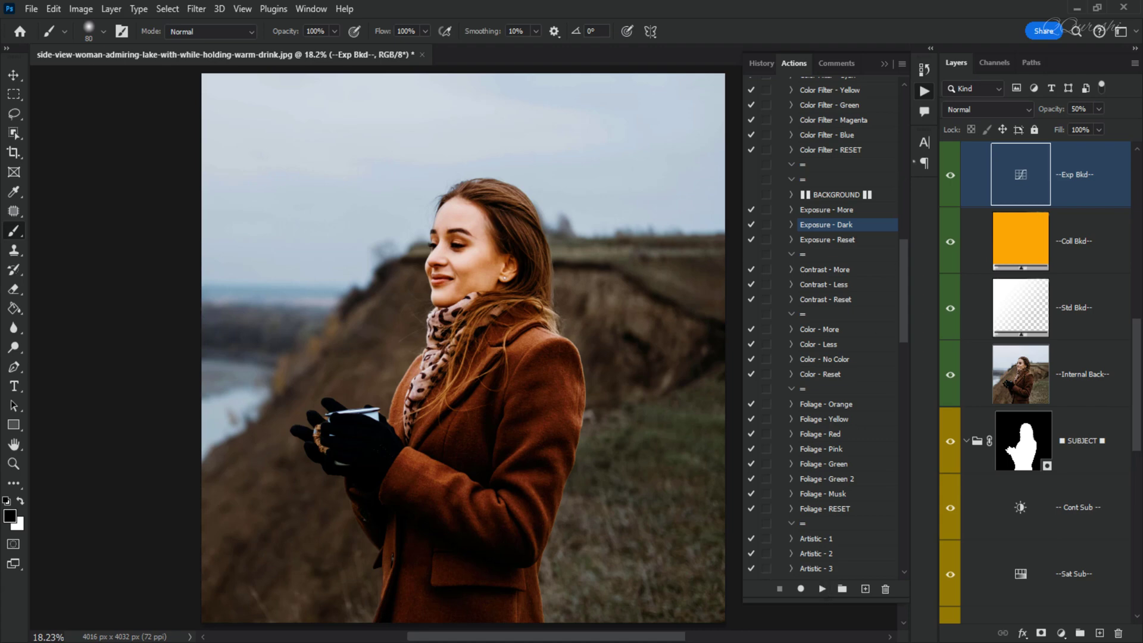
- Set the background exposure layer's blend mode to Soft Light and compare it on and off
click(964, 112)
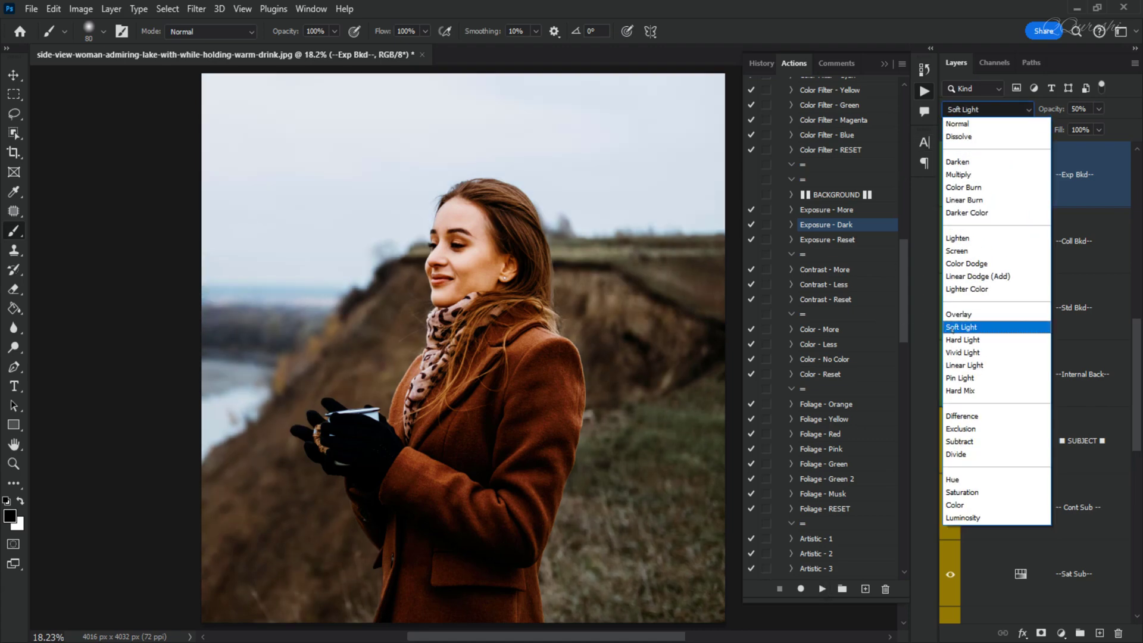
click(951, 328)
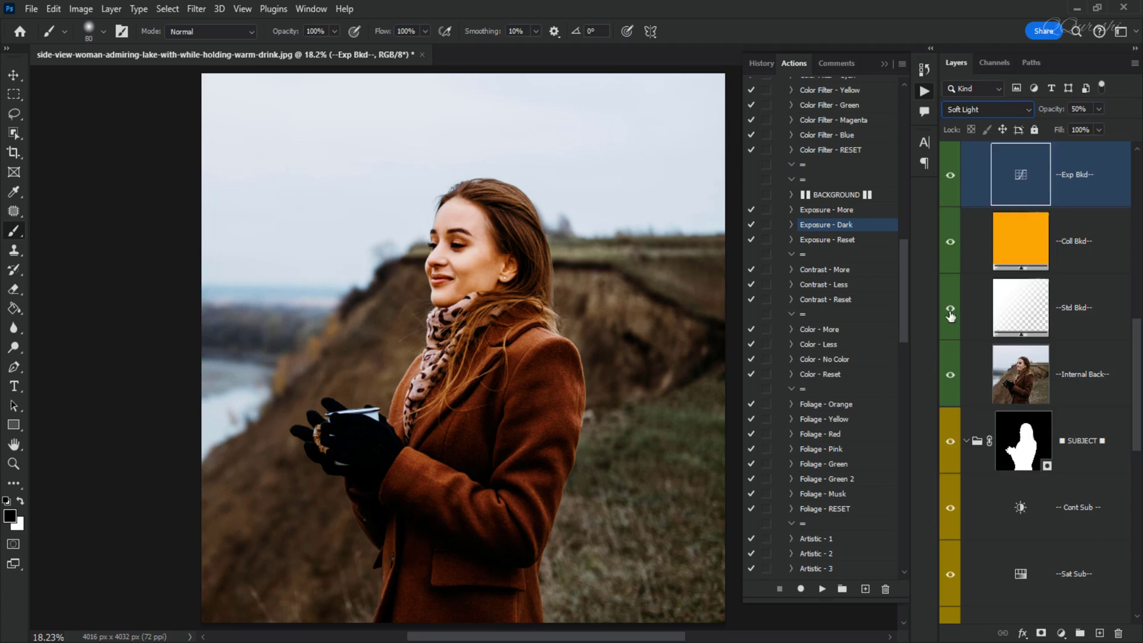
click(951, 176)
click(951, 177)
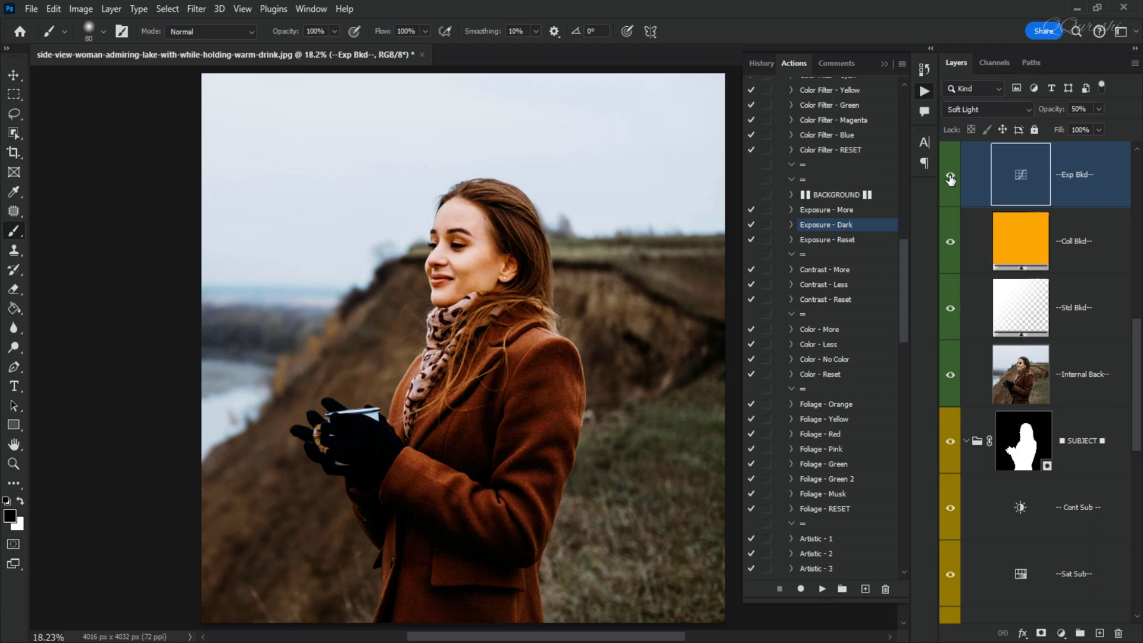
- Run the background Contrast - More action and set its layer's blend mode to Soft Light
click(825, 271)
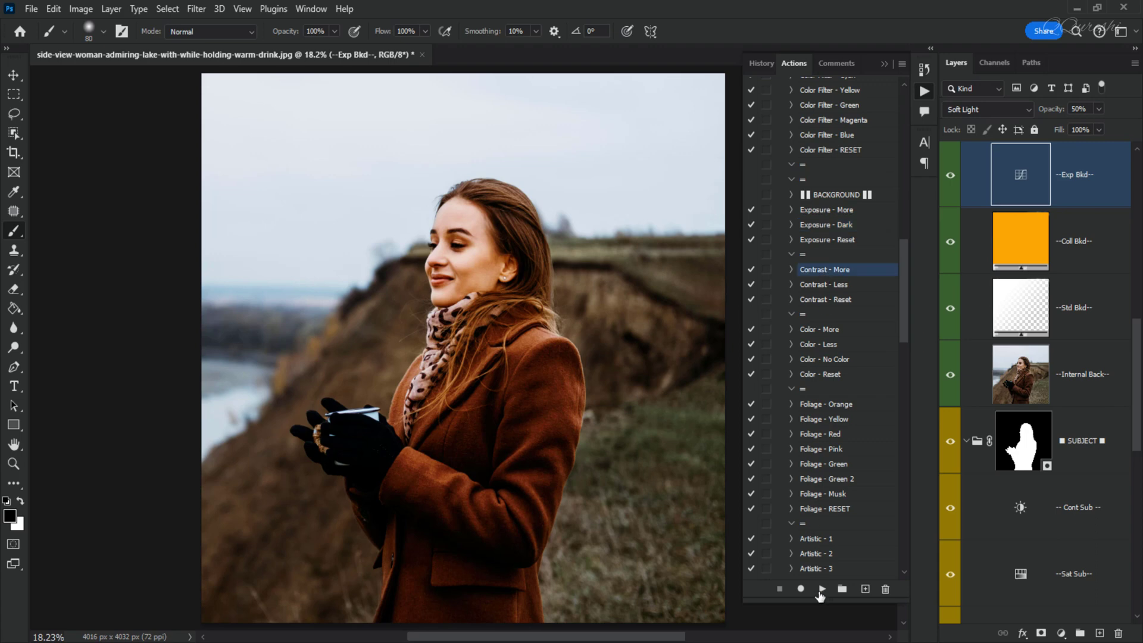
click(821, 591)
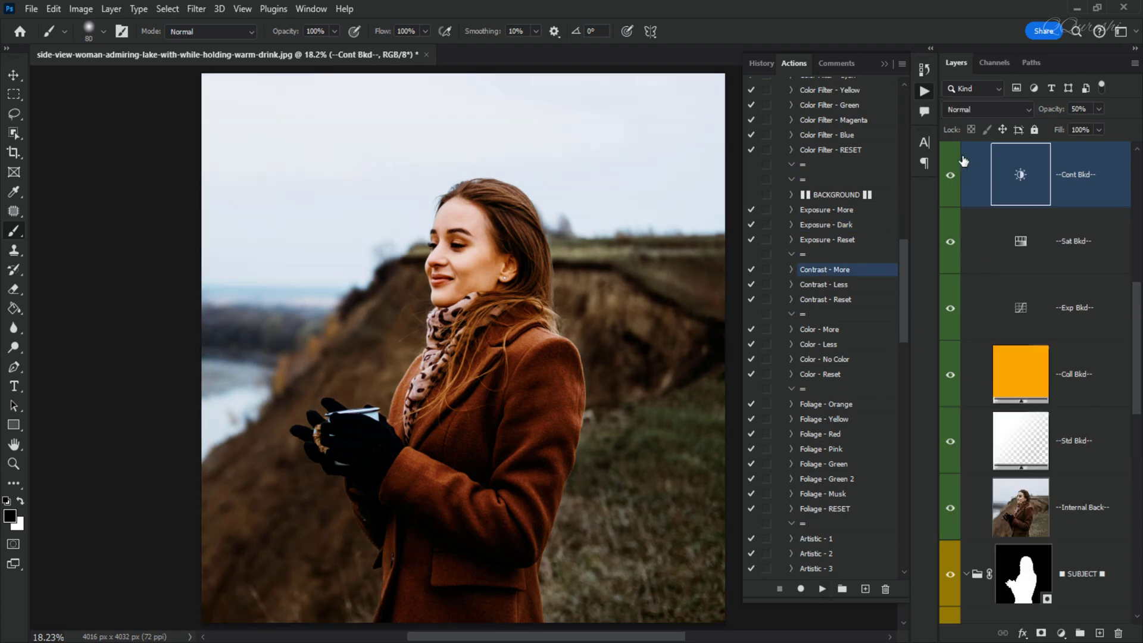
click(986, 110)
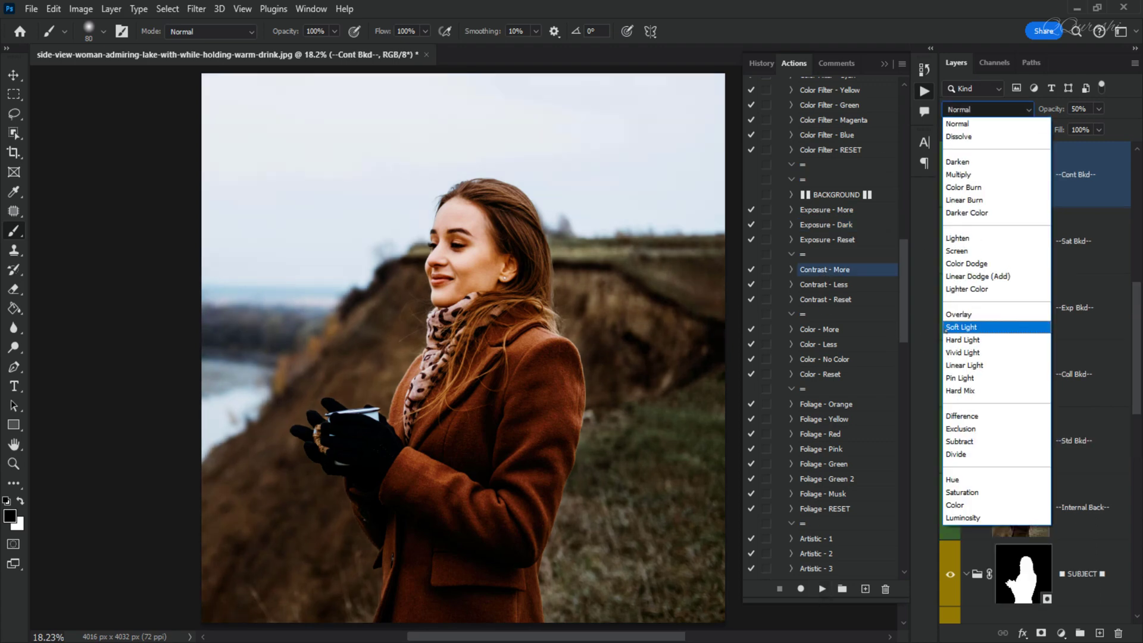
click(949, 330)
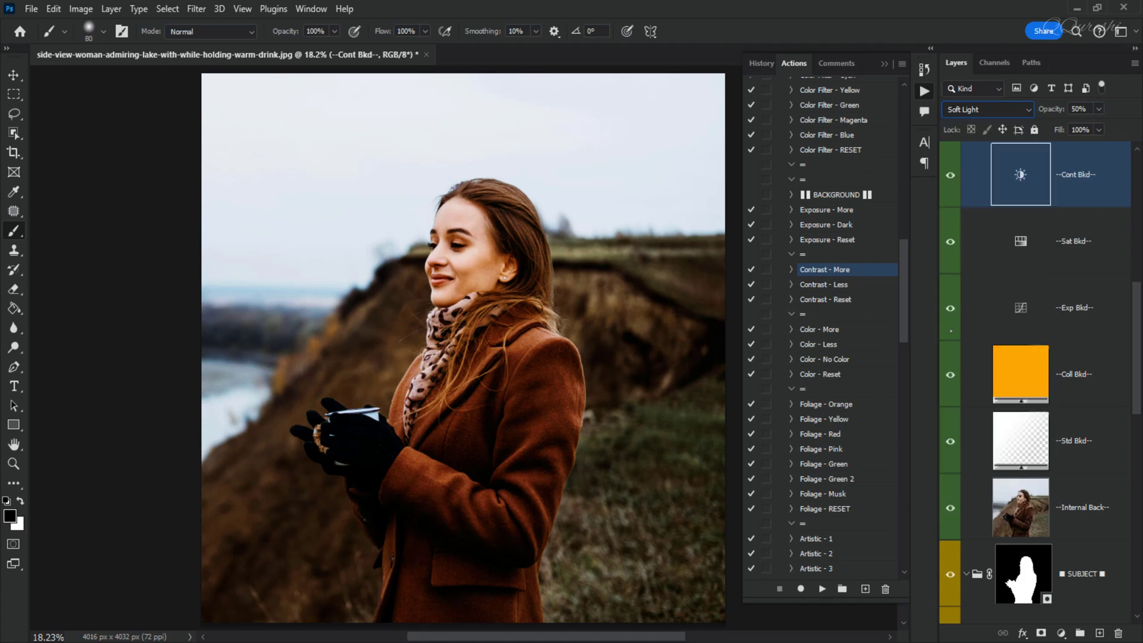
- Compare the background contrast layer on and off and set its opacity to 25%
click(950, 177)
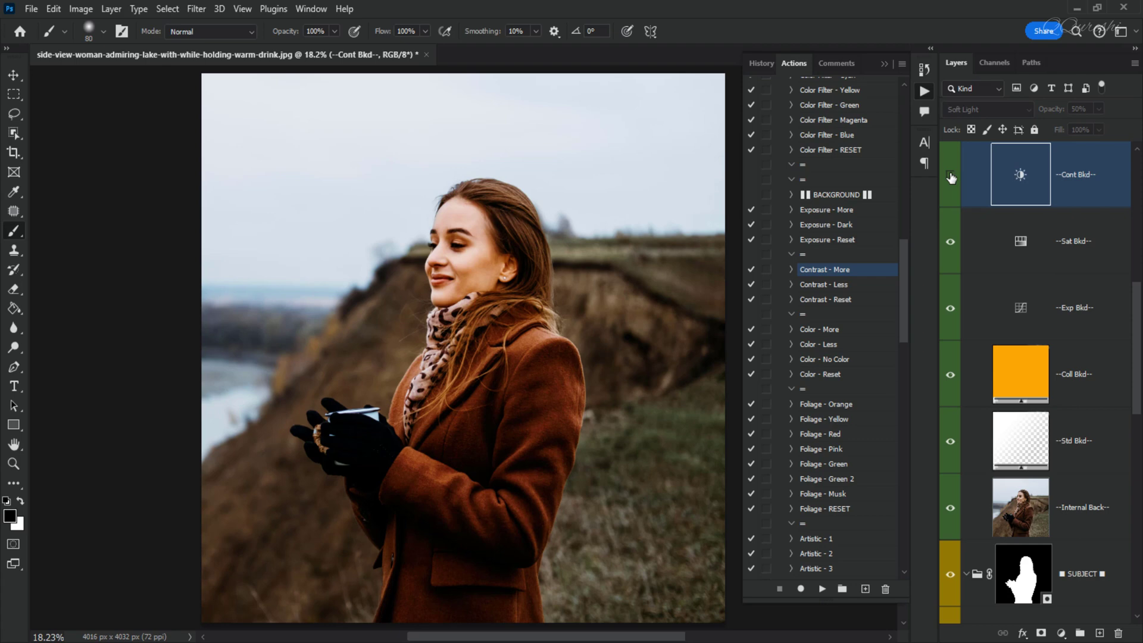
click(951, 177)
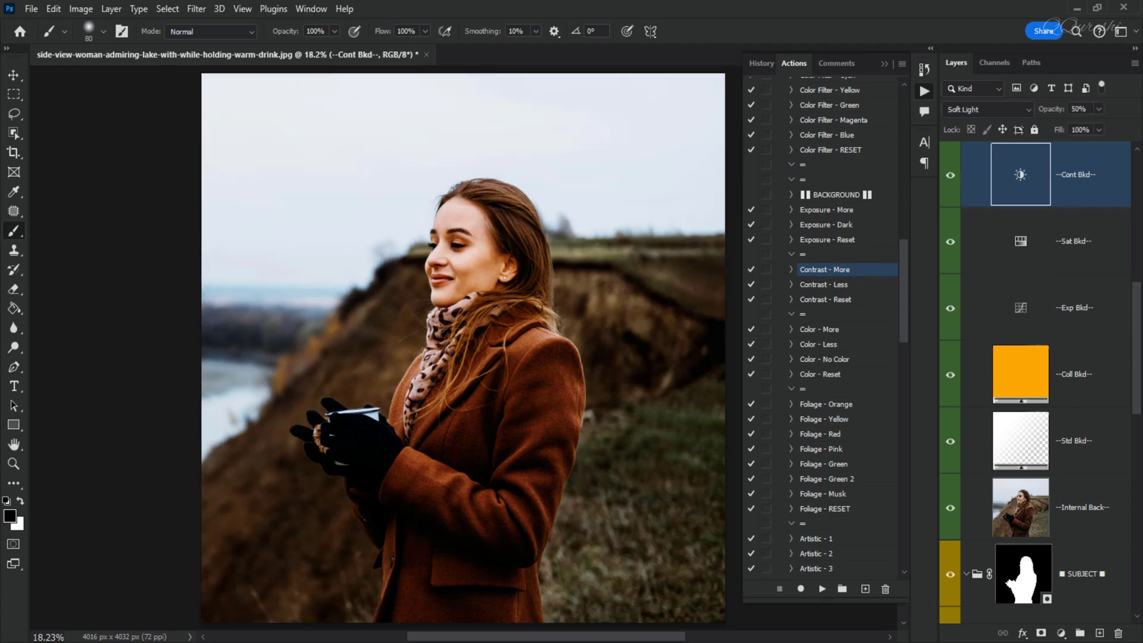
drag(1087, 109, 1058, 111)
text(25)
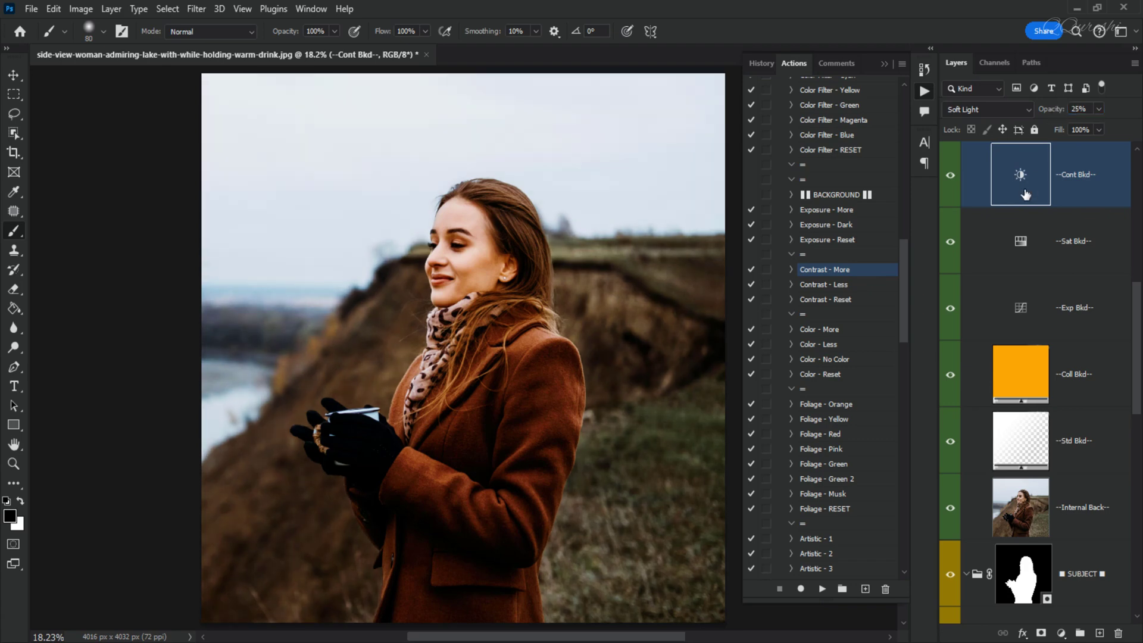
- Toggle the background contrast layer to compare, and run the background Color - More action
click(951, 177)
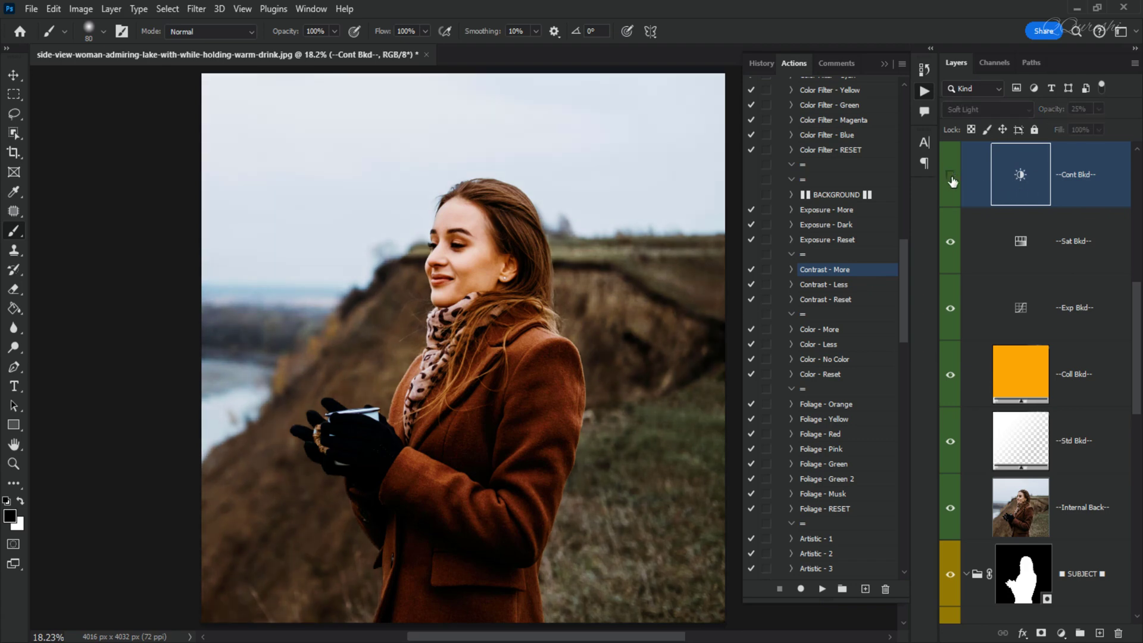
click(951, 177)
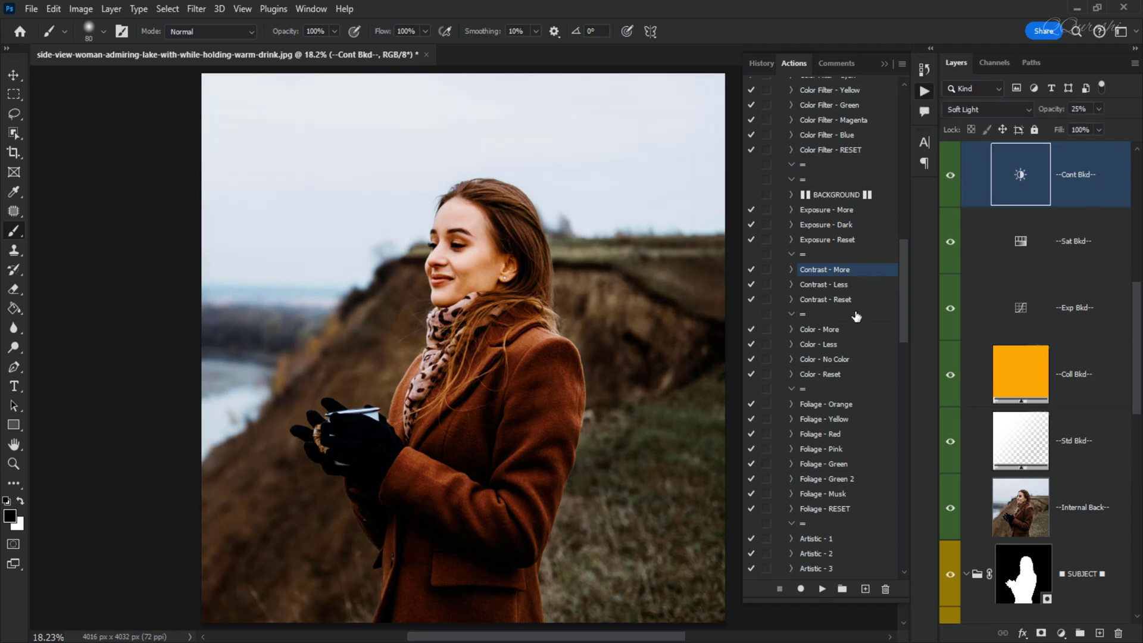
click(818, 330)
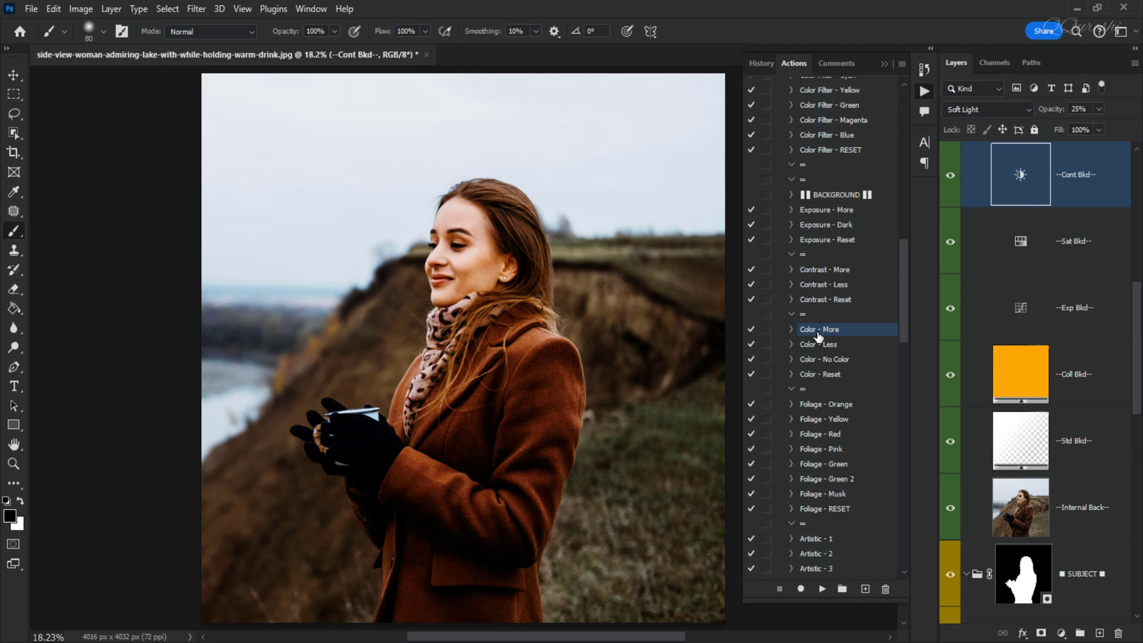
click(821, 589)
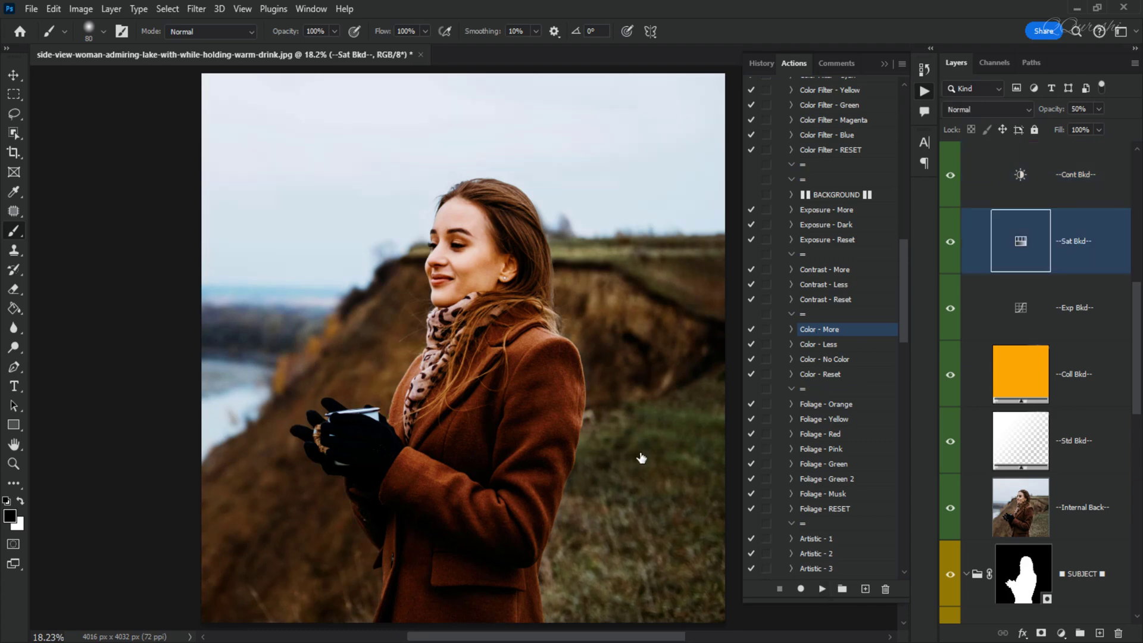
- Preview the background Color - No Color action and reapply the Color - More action
click(826, 361)
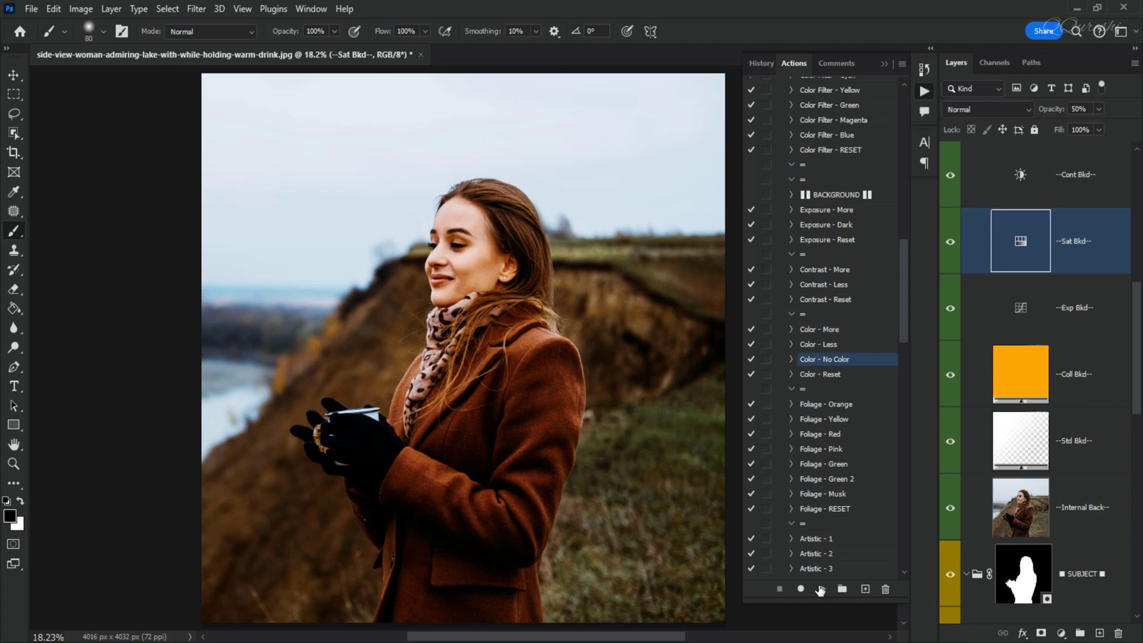
click(821, 589)
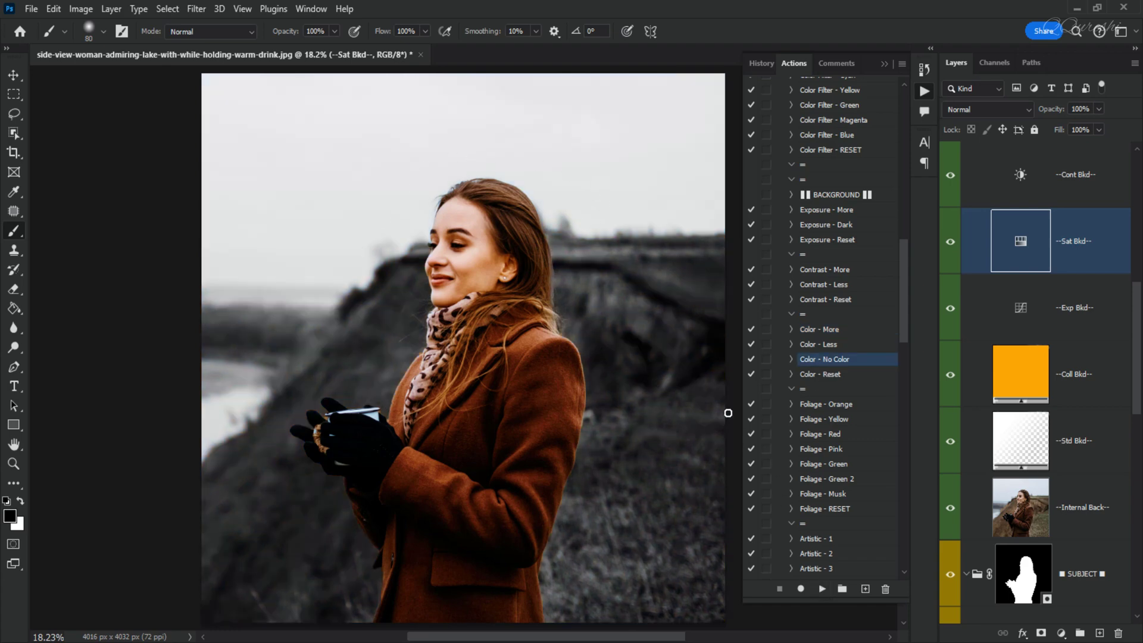
click(824, 331)
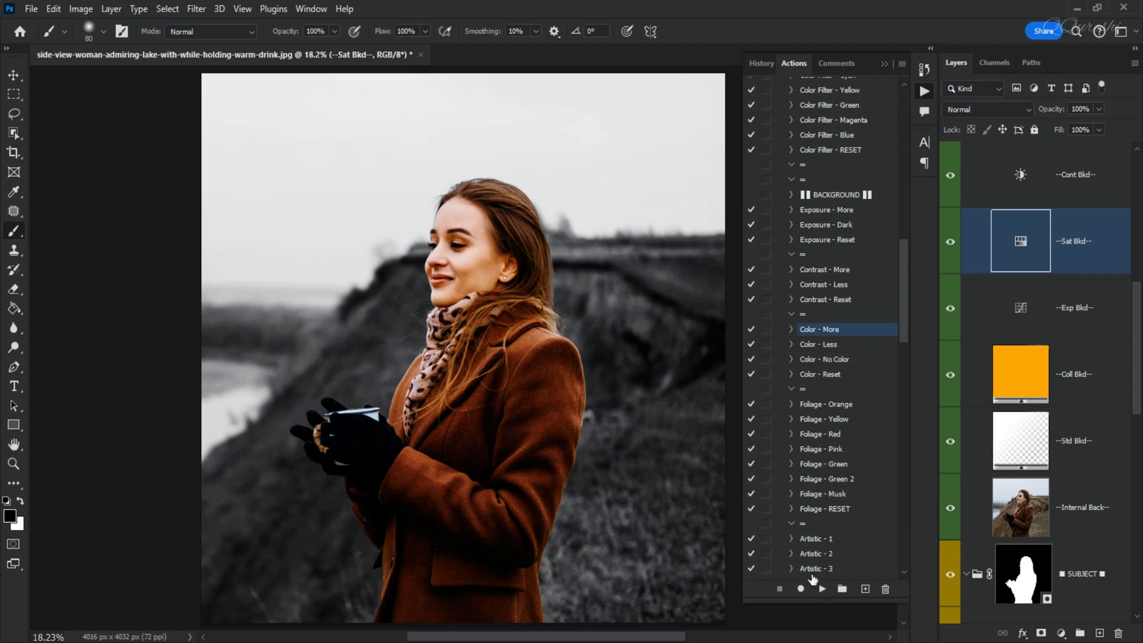
click(822, 589)
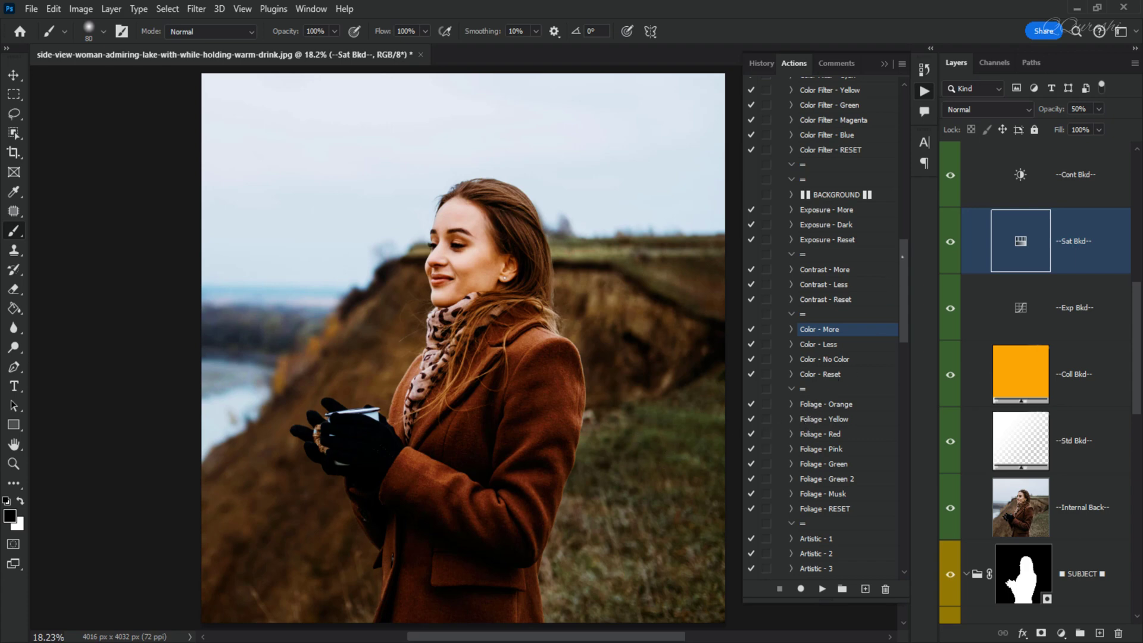
- Run the Foliage - Green action and compare the background layer on and off
scroll(899, 262, down, 5)
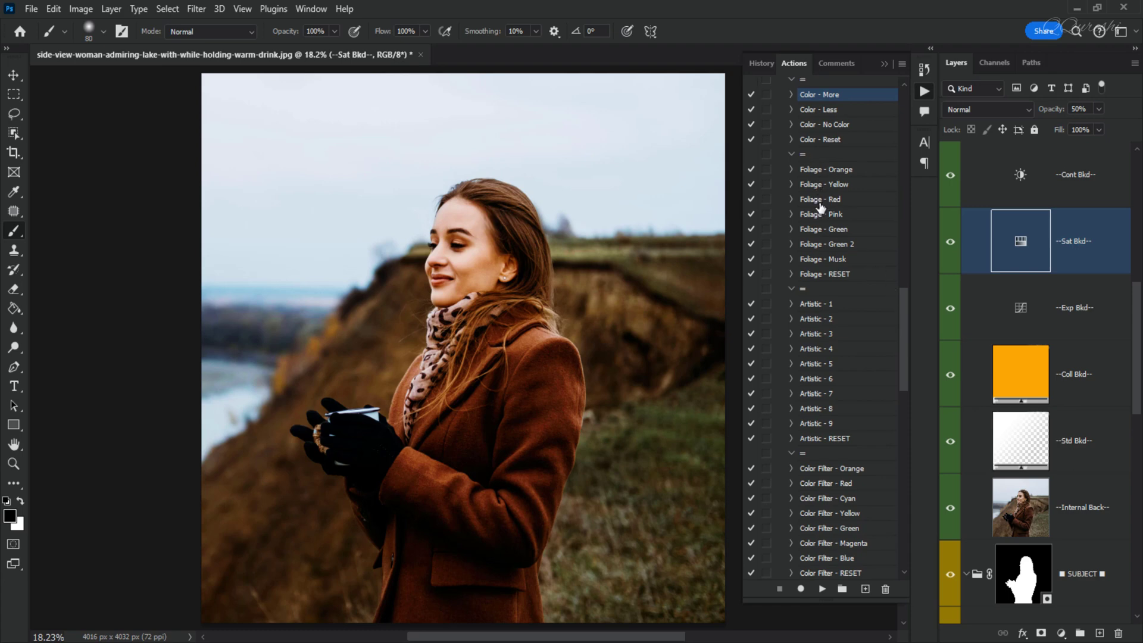
click(816, 232)
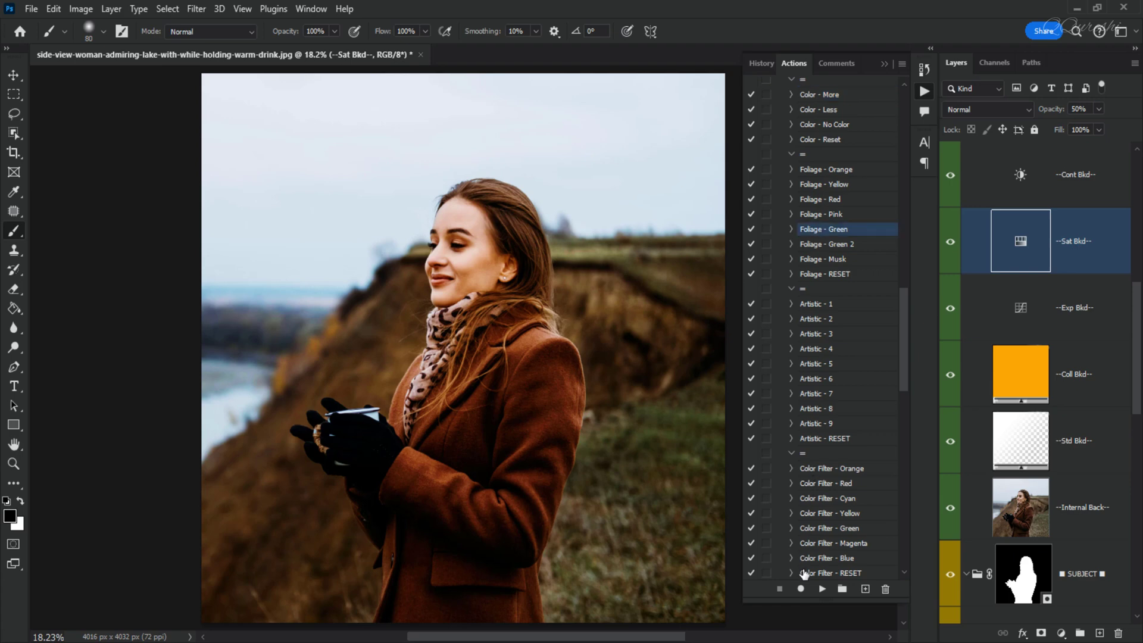
click(822, 589)
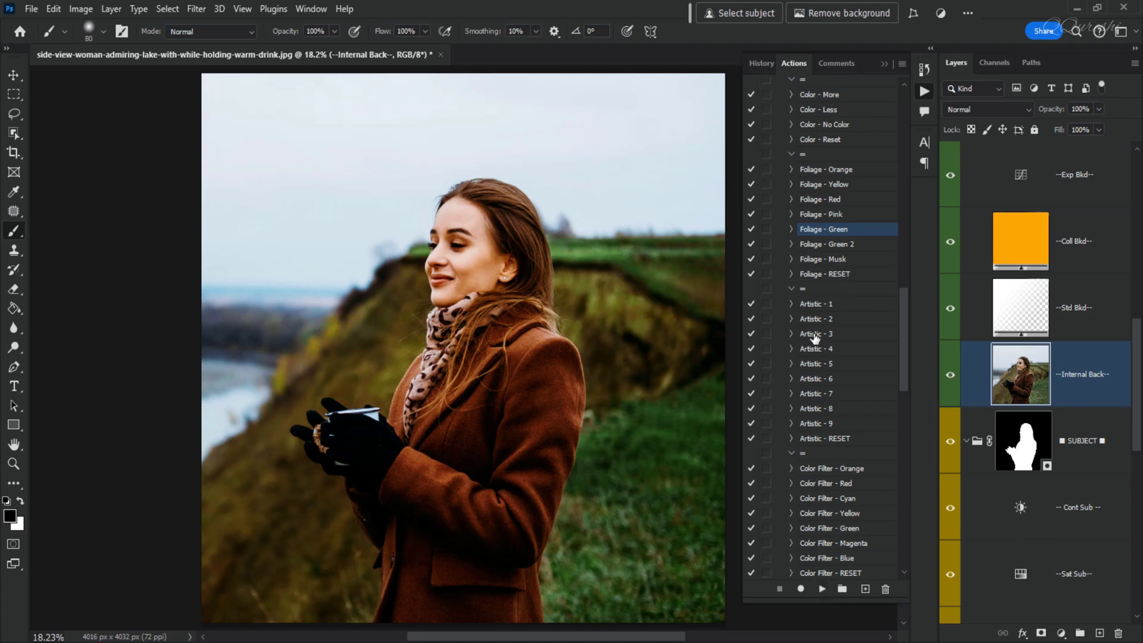
click(951, 376)
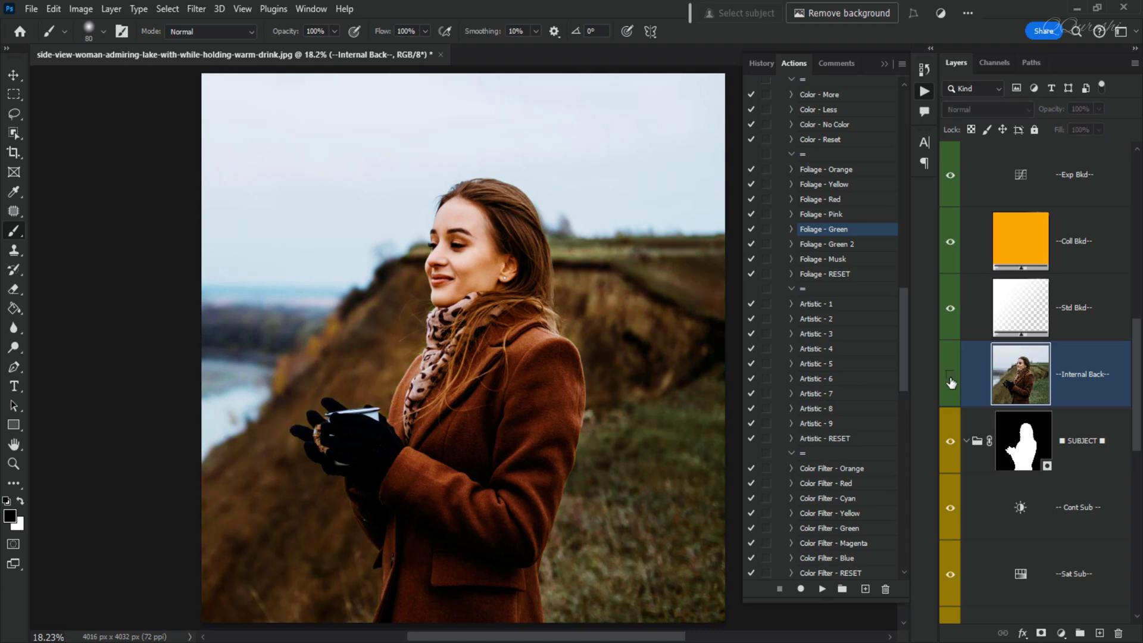
click(951, 376)
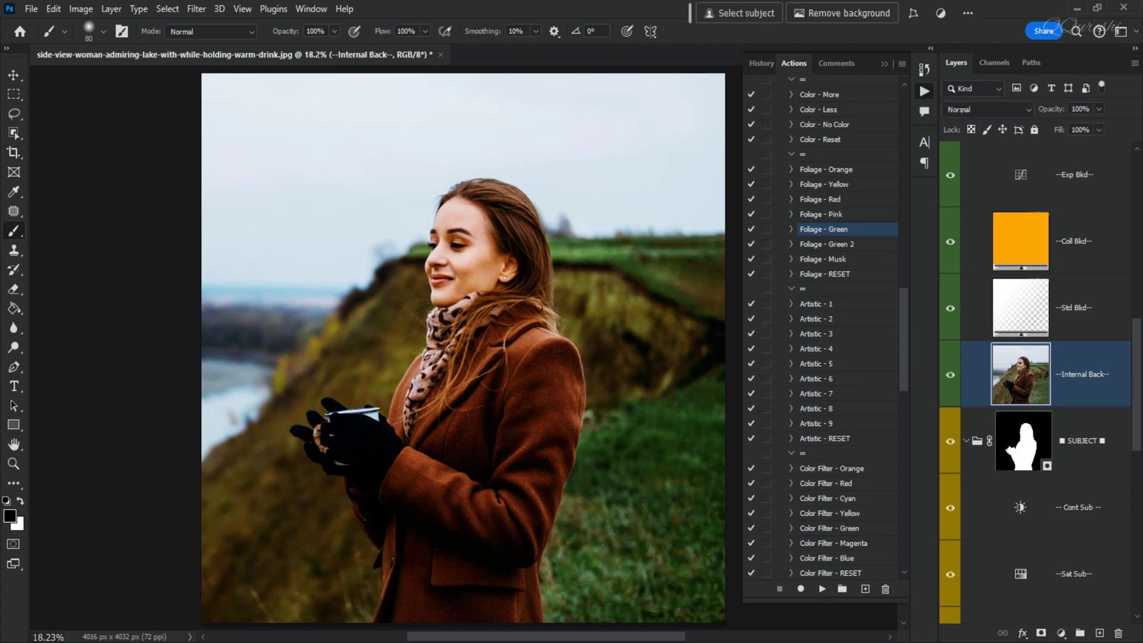
- Keep the background layer's blend mode at Normal and compare it on and off again
click(961, 111)
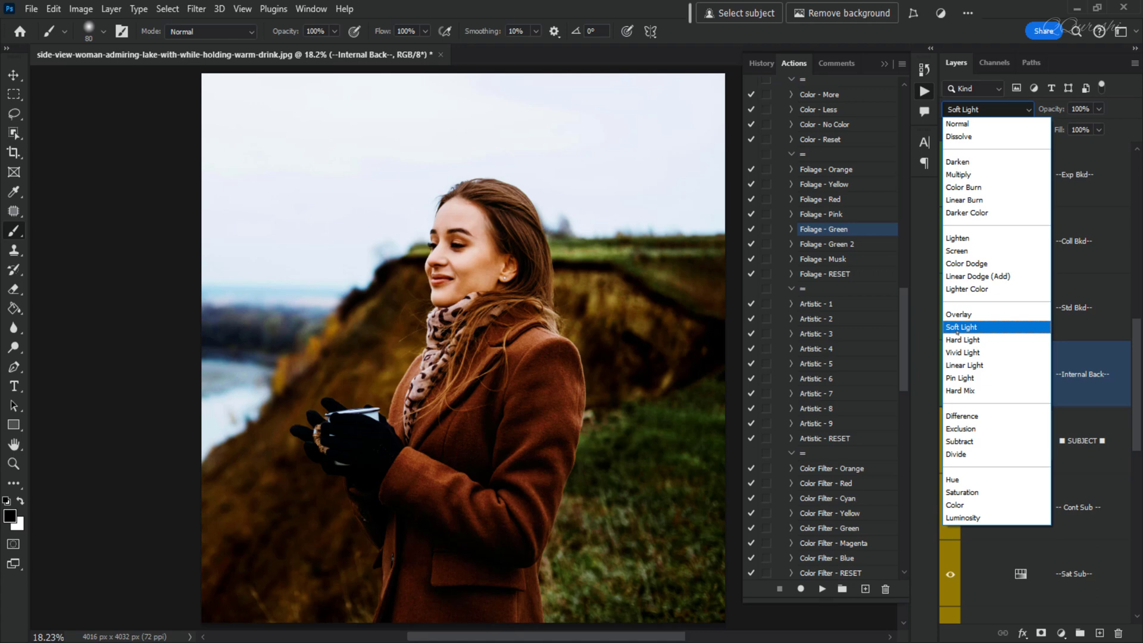
click(966, 124)
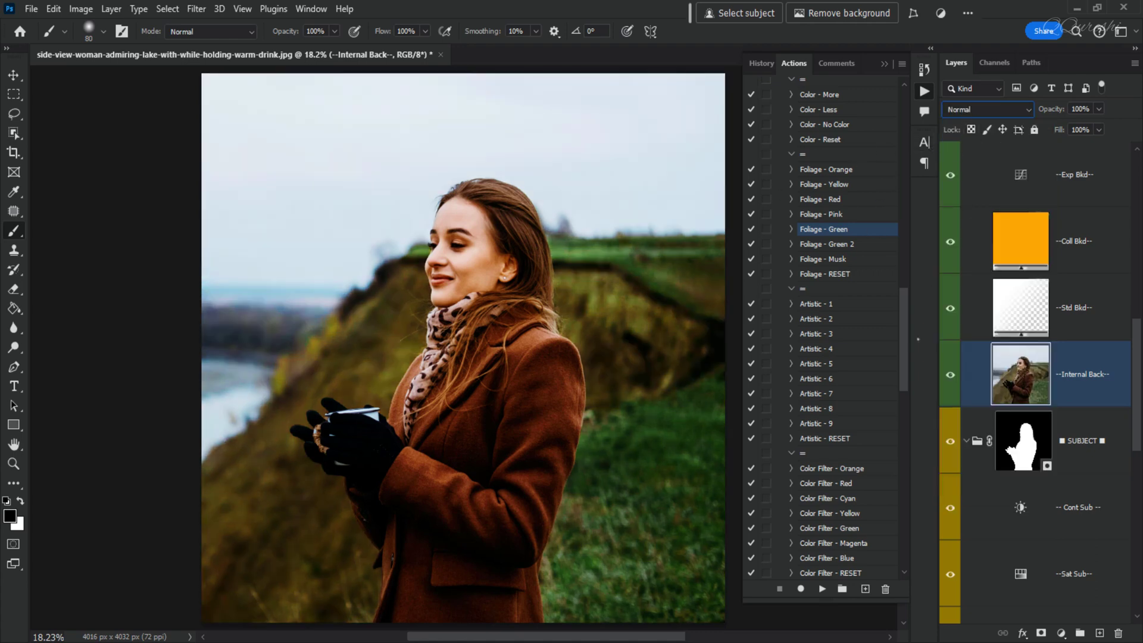
click(951, 376)
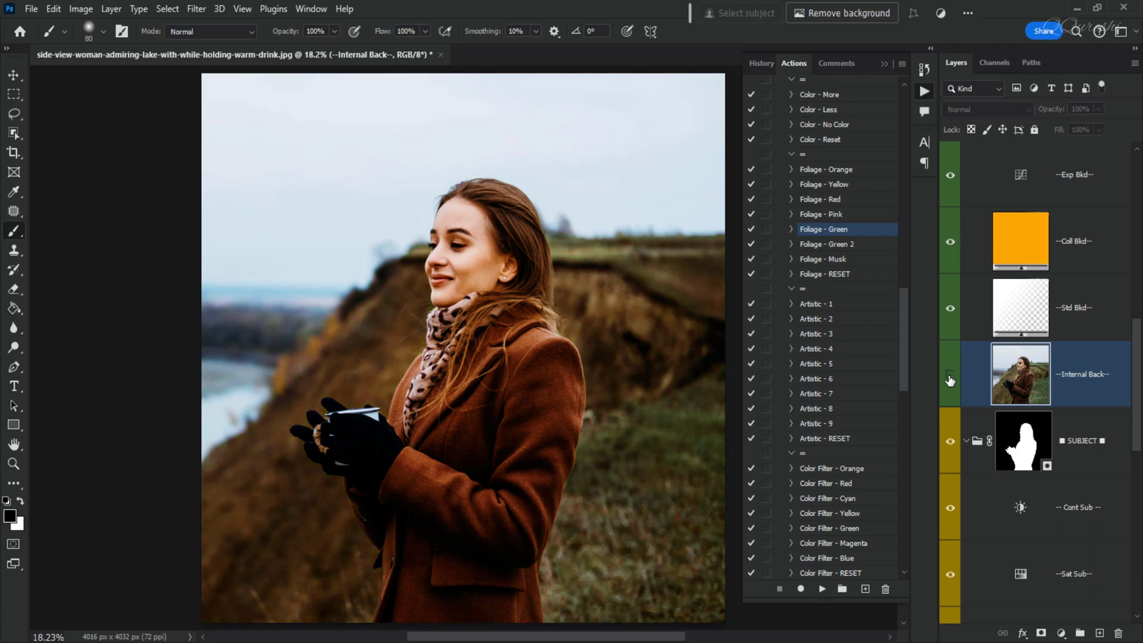
click(950, 377)
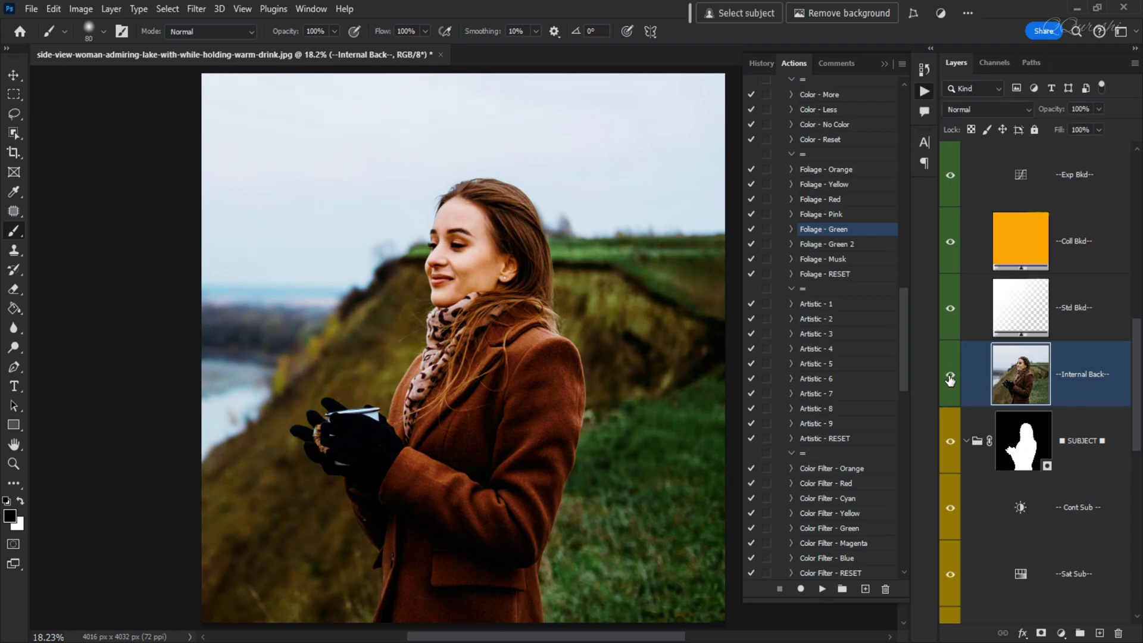
- Preview the Artistic - 1 action and reset it with the Artistic - RESET action
click(817, 307)
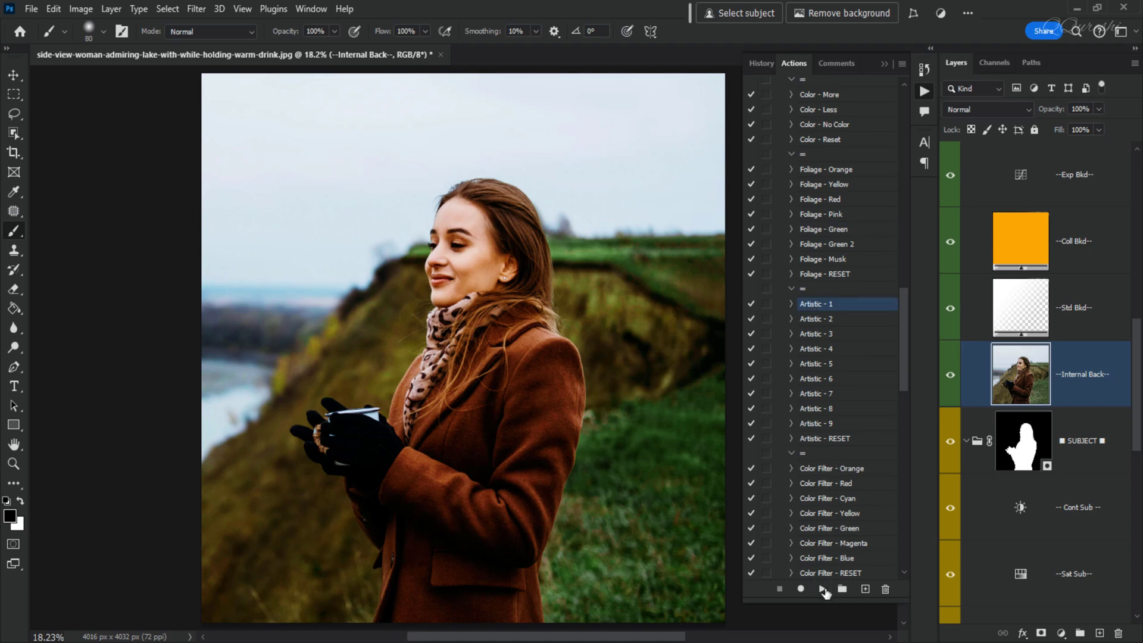
click(823, 589)
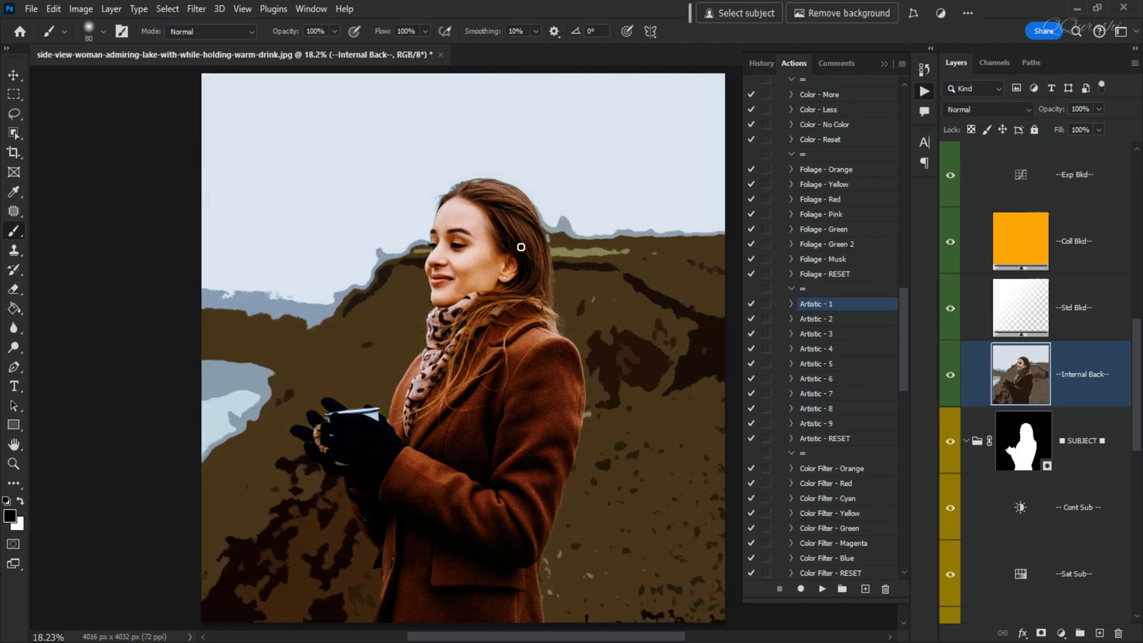
click(836, 440)
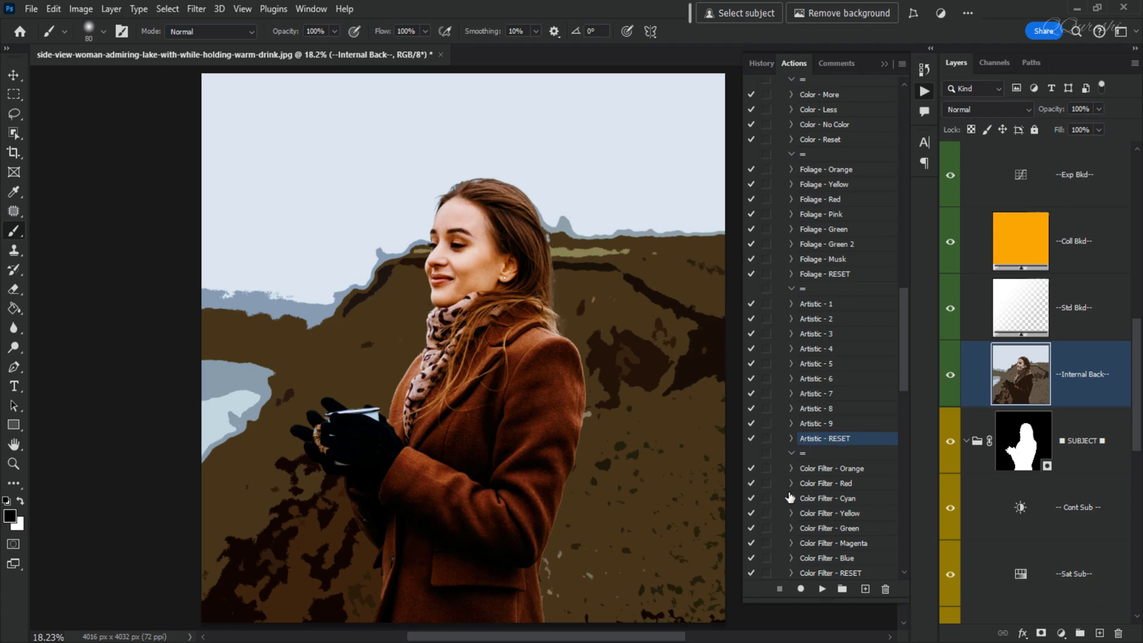
click(822, 589)
- Try the Color Filter - Green action with Overlay blend mode and reset it with Color Filter - RESET
scroll(830, 506, down, 5)
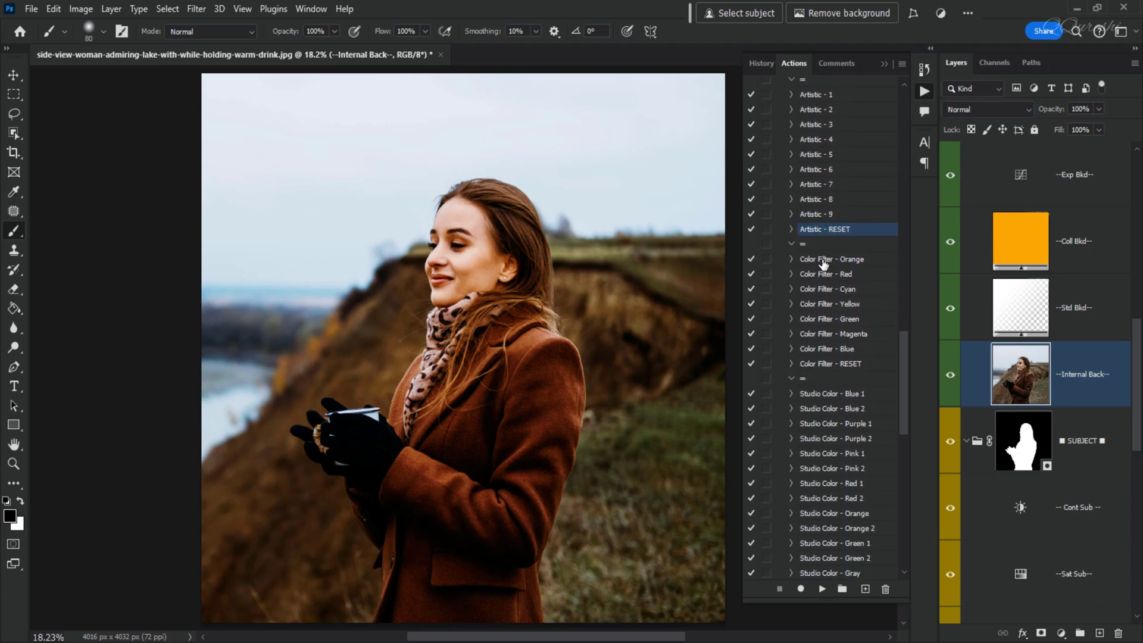
click(829, 320)
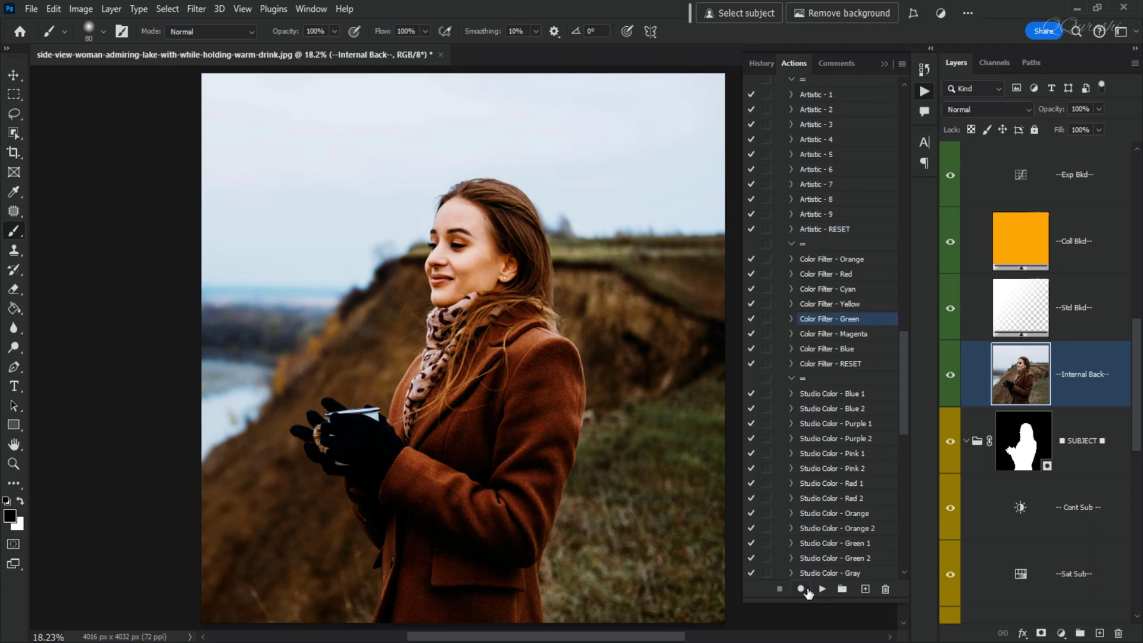
click(820, 589)
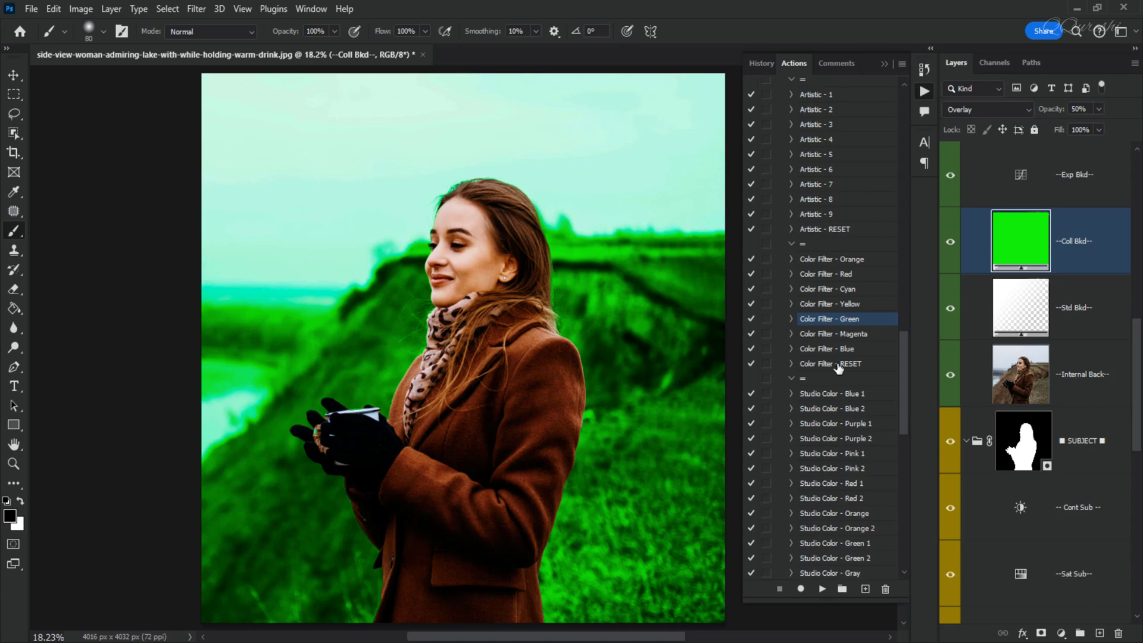
click(980, 111)
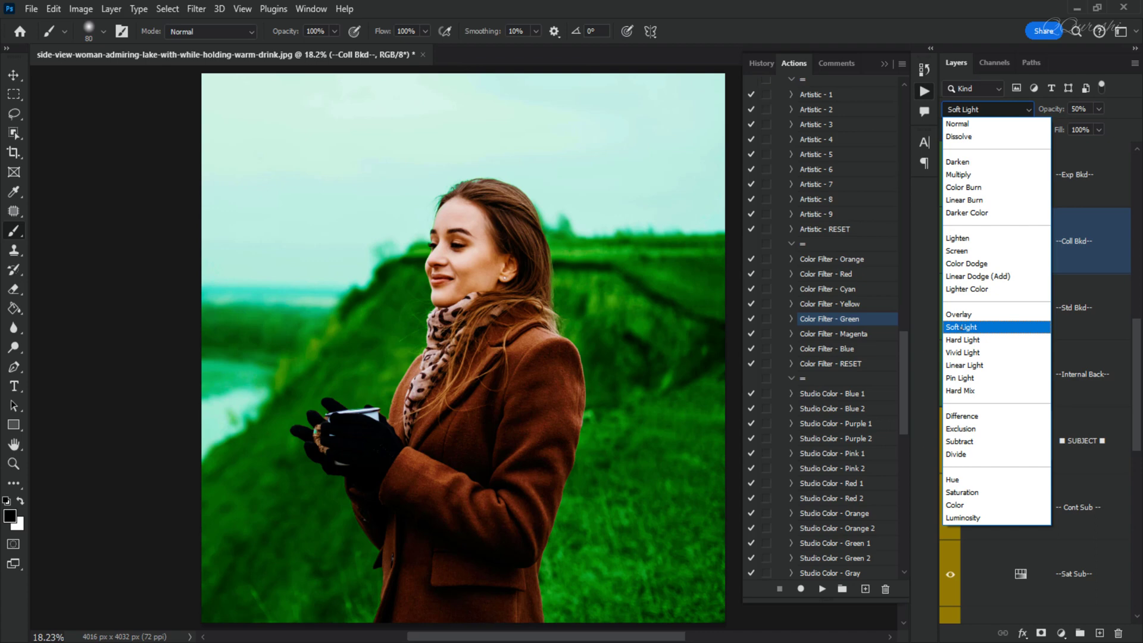
click(959, 314)
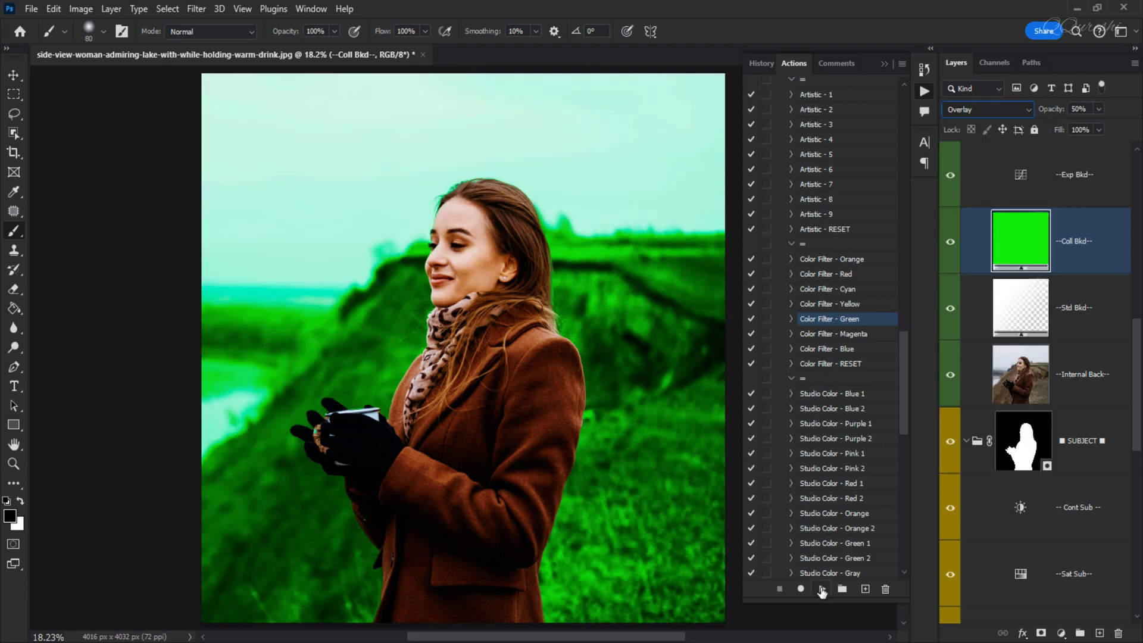
click(836, 367)
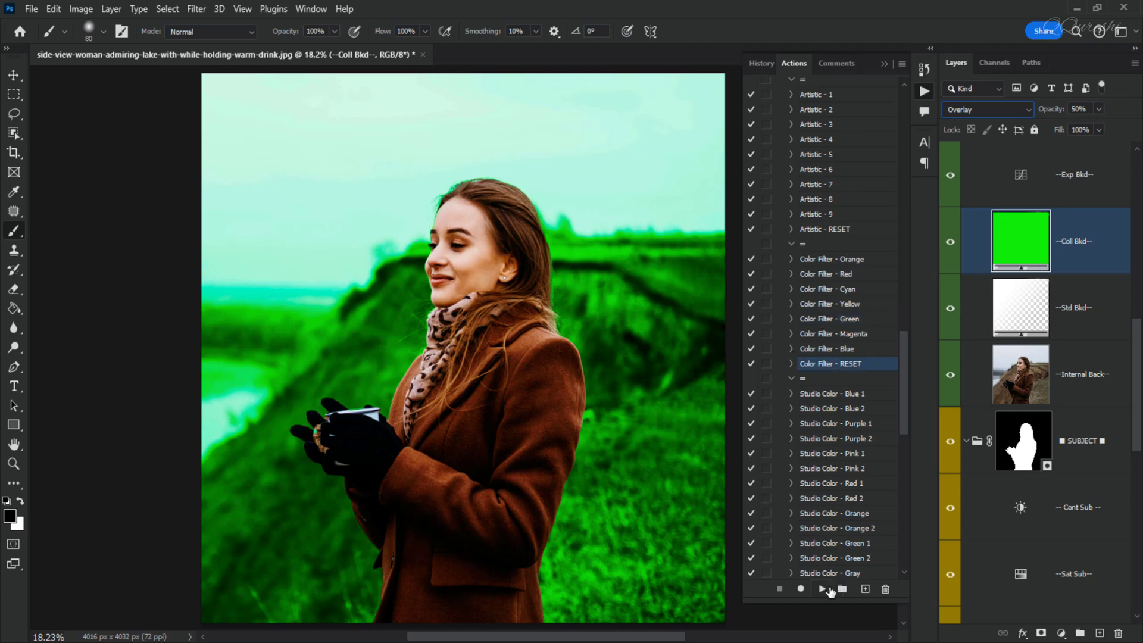
click(822, 589)
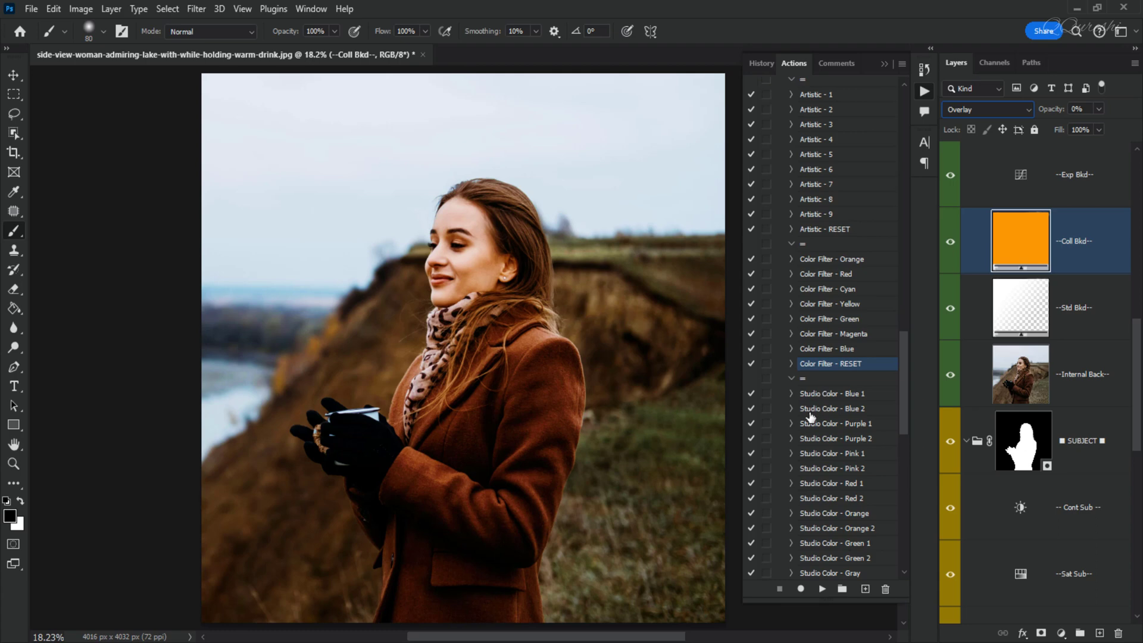
- Preview the Studio Color - Blue 1 background and reset it with the Studio Color - RESET action
click(819, 396)
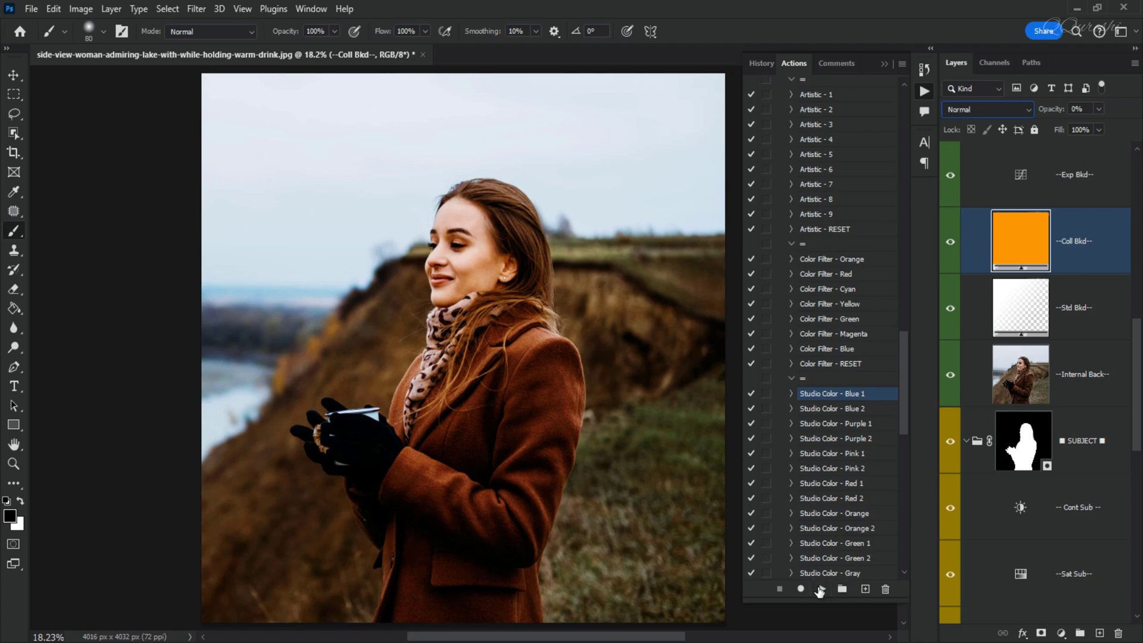
click(820, 590)
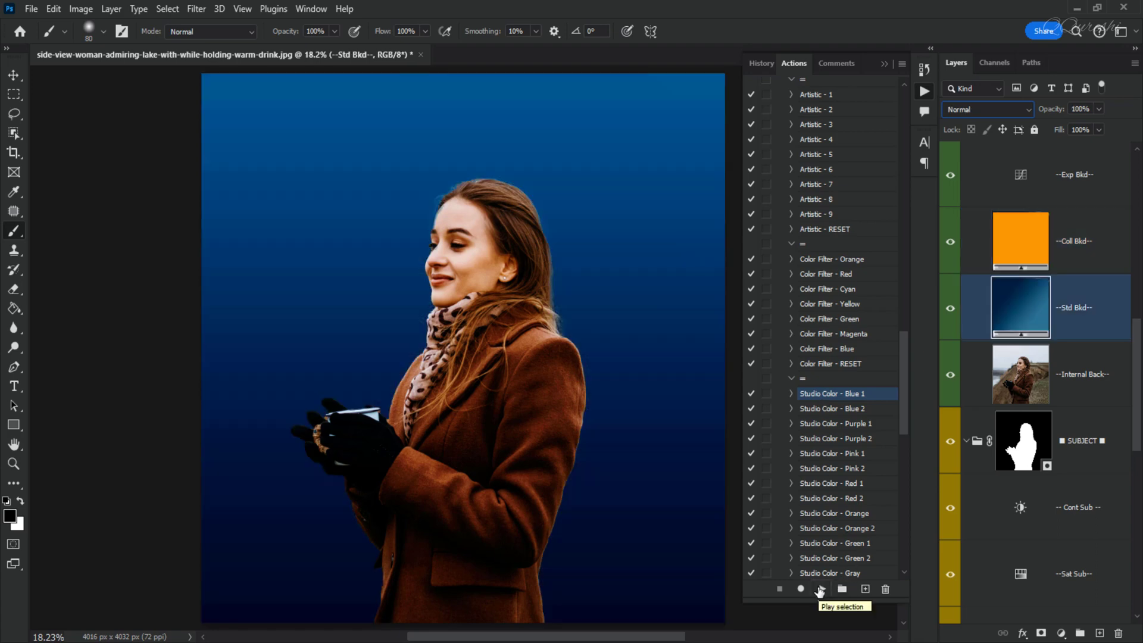
scroll(827, 525, down, 5)
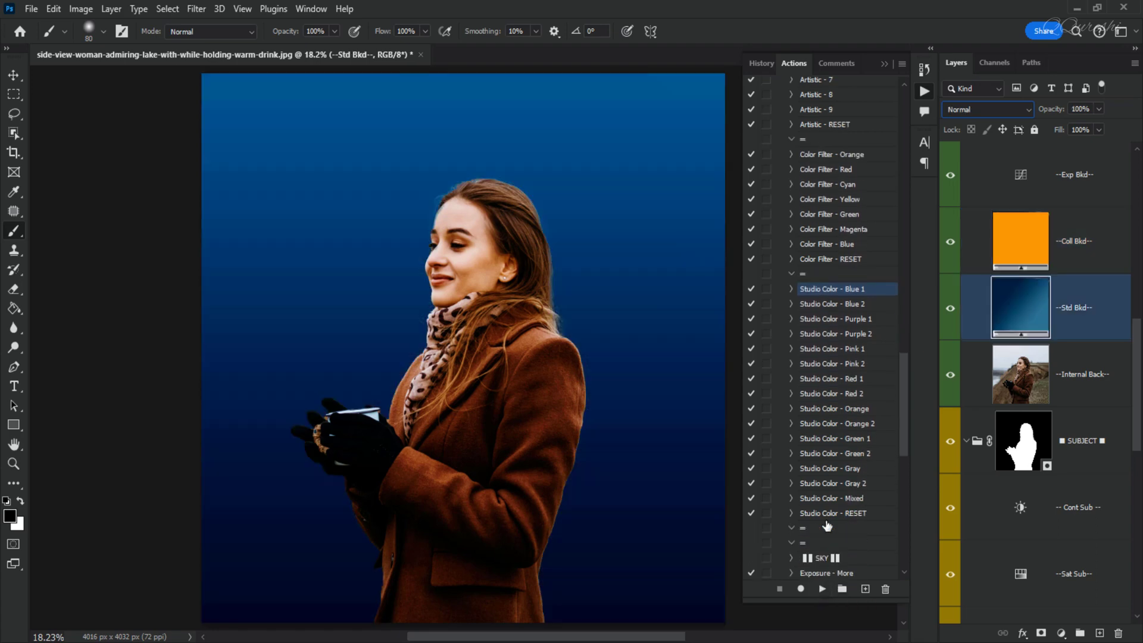
click(841, 423)
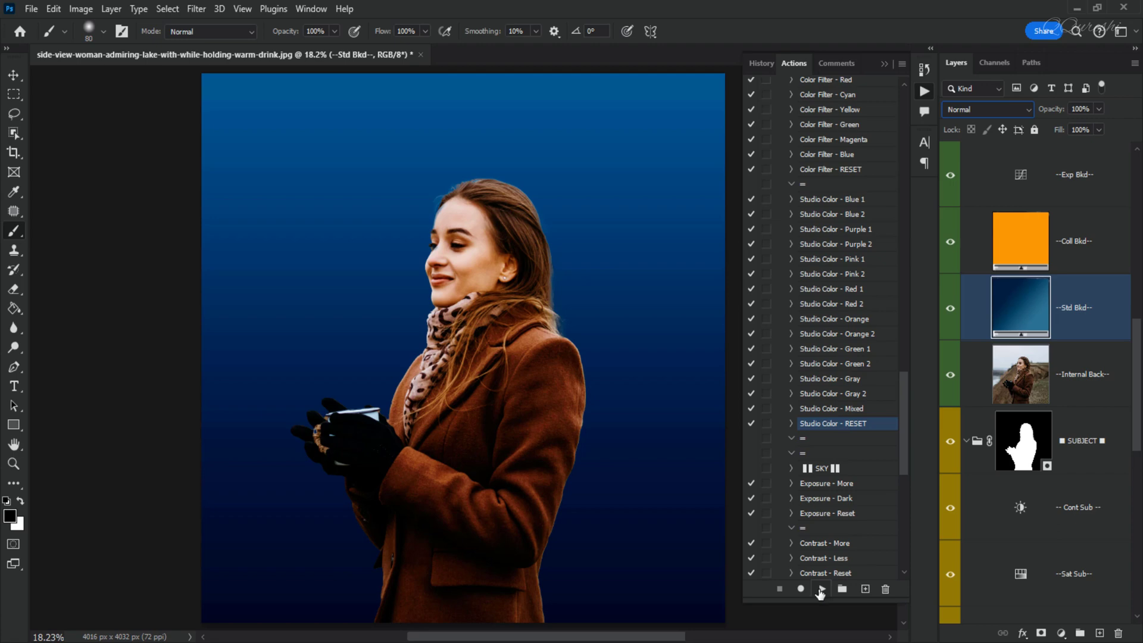
click(821, 590)
- Run the sky Exposure - Dark action
scroll(830, 471, down, 3)
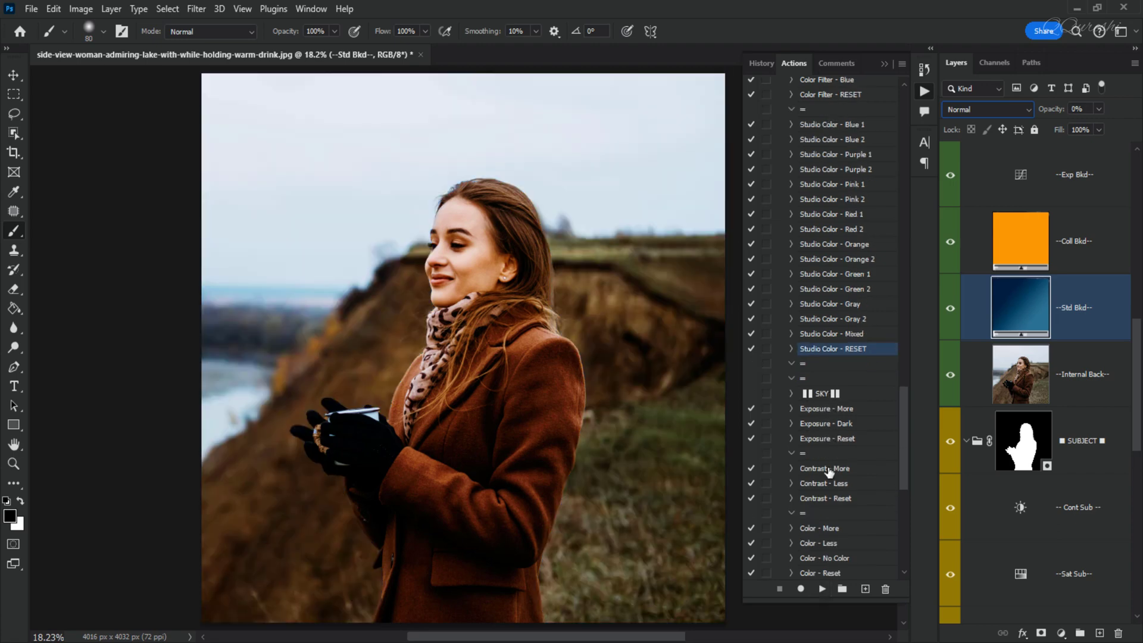
scroll(830, 470, down, 5)
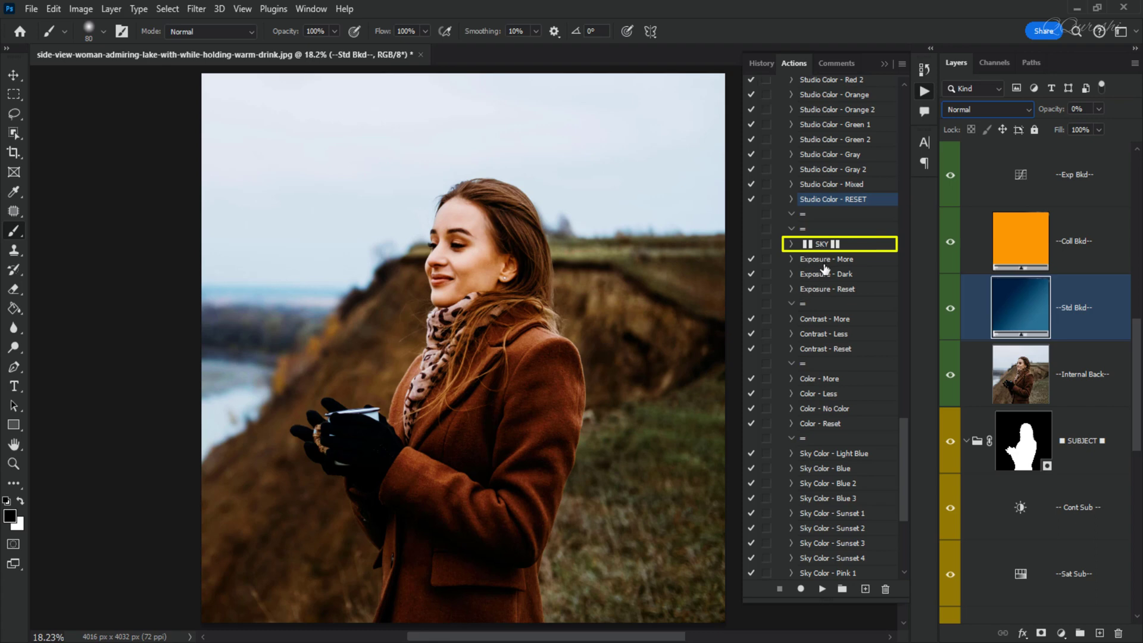
click(825, 273)
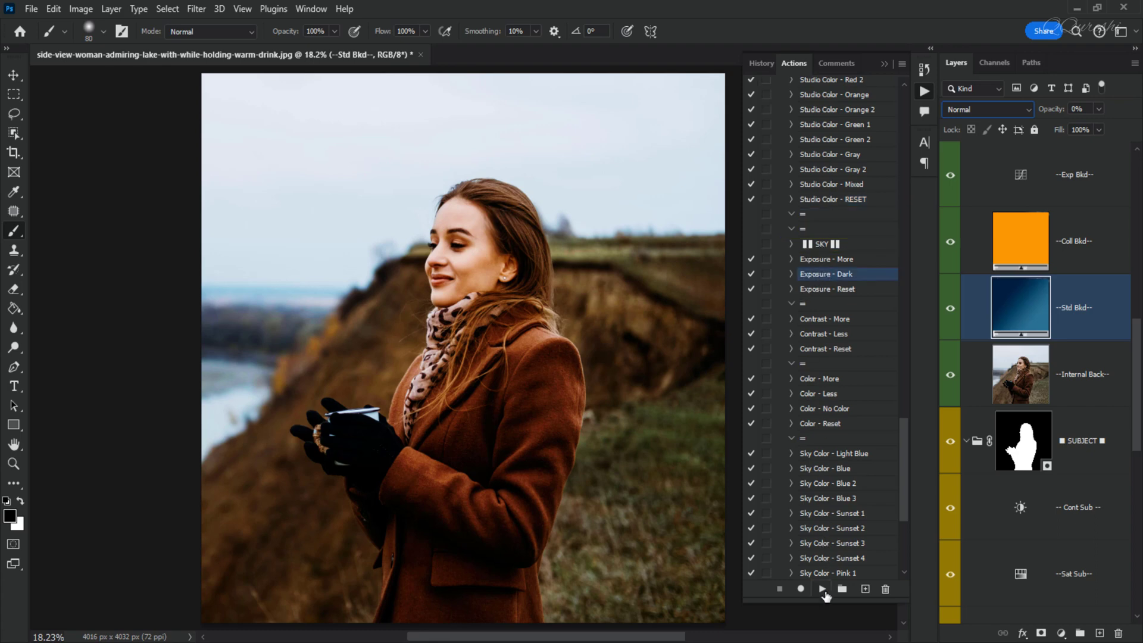
click(823, 590)
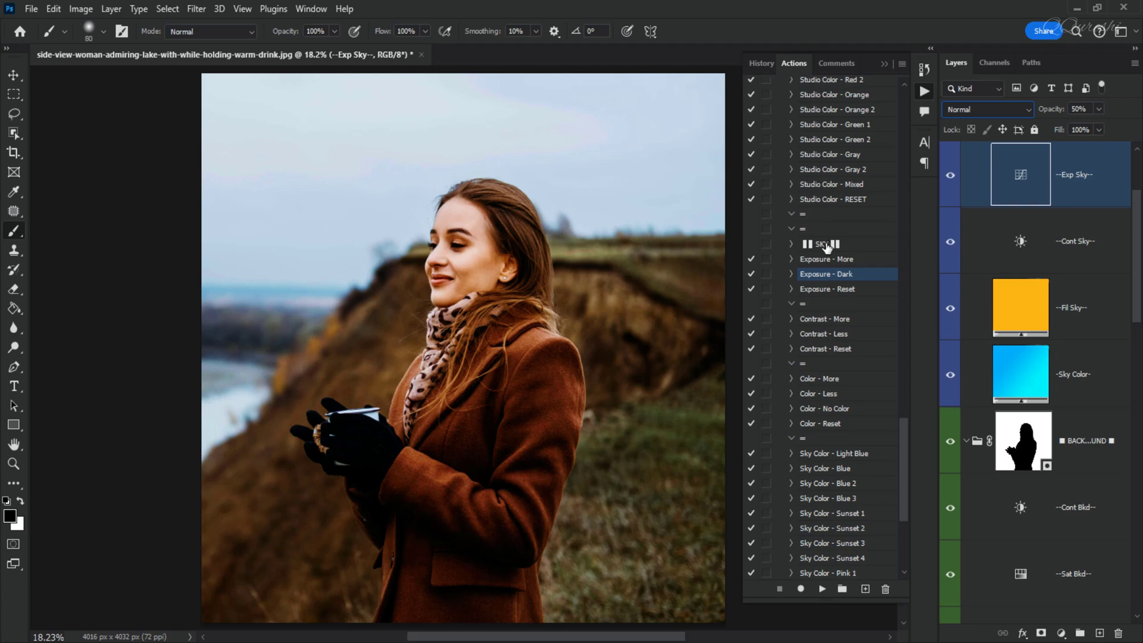
- Run the sky Contrast - More action
click(827, 321)
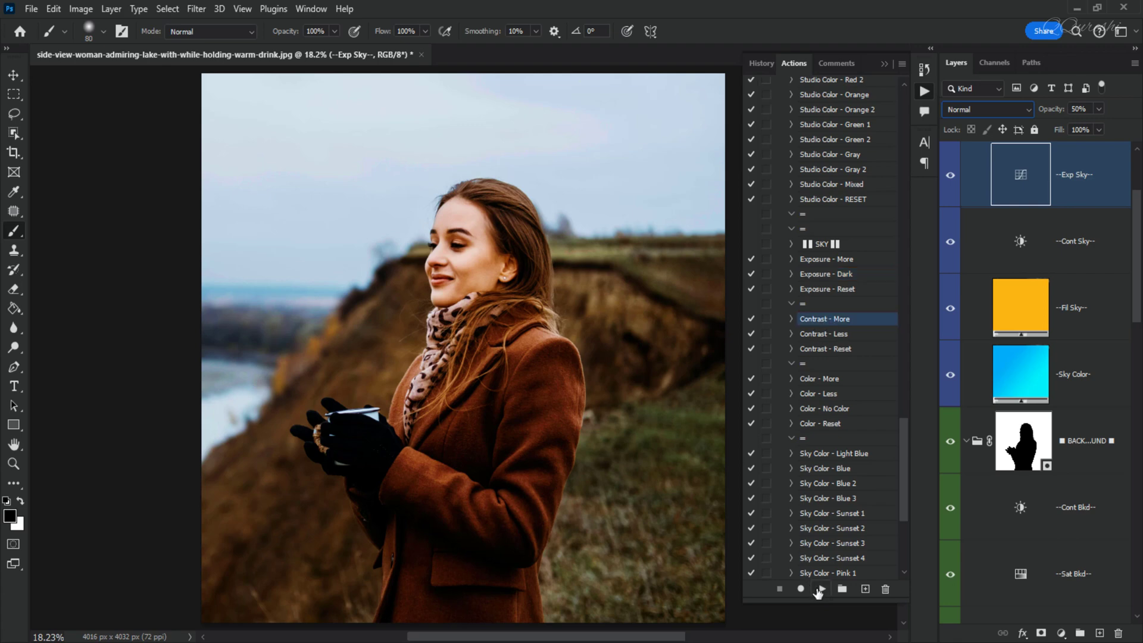
click(822, 589)
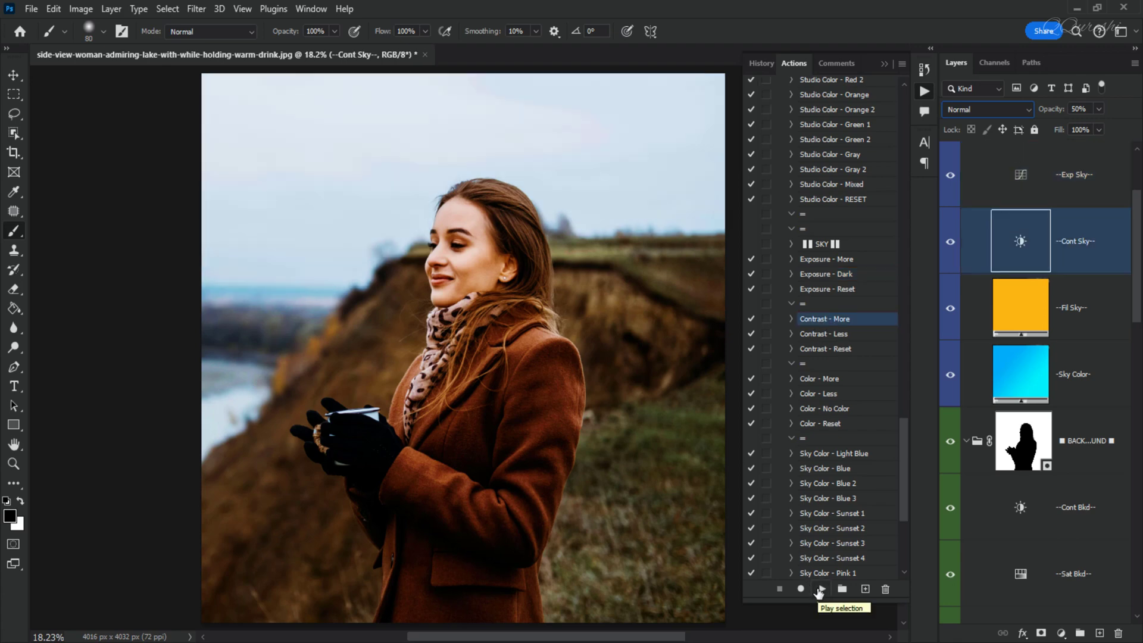
click(819, 335)
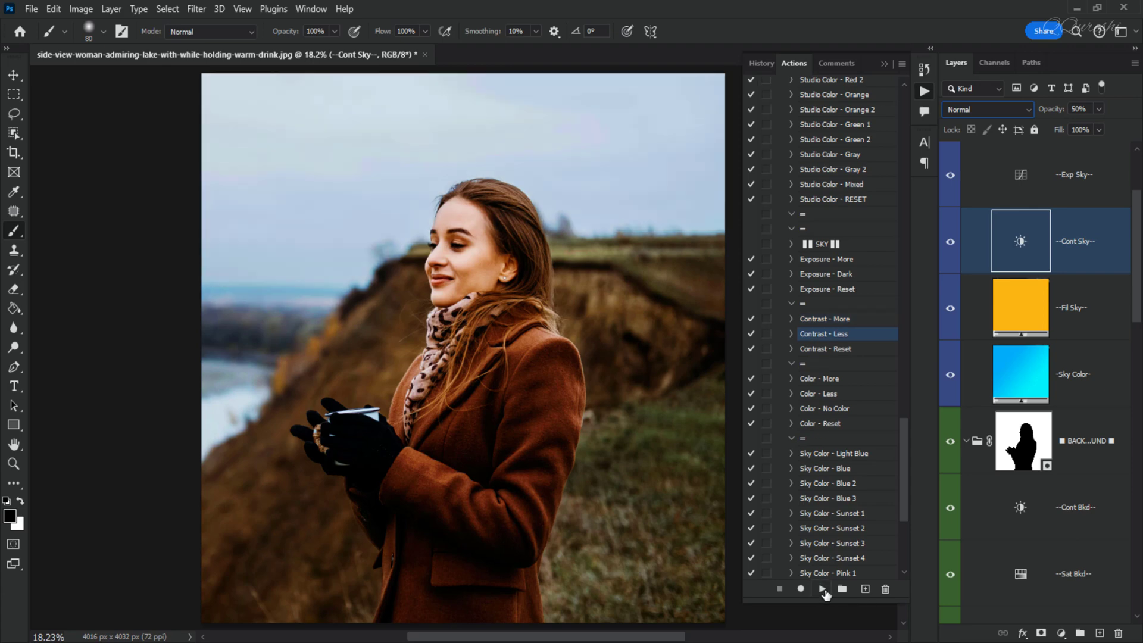
- Run the sky Color - More action
scroll(820, 397, down, 3)
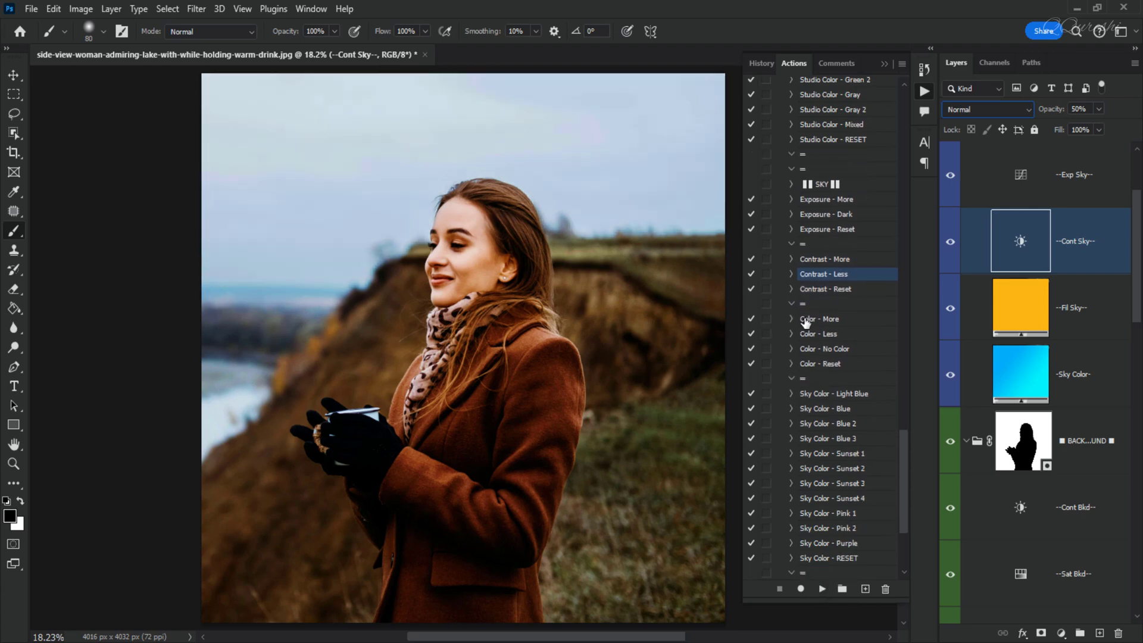
click(806, 320)
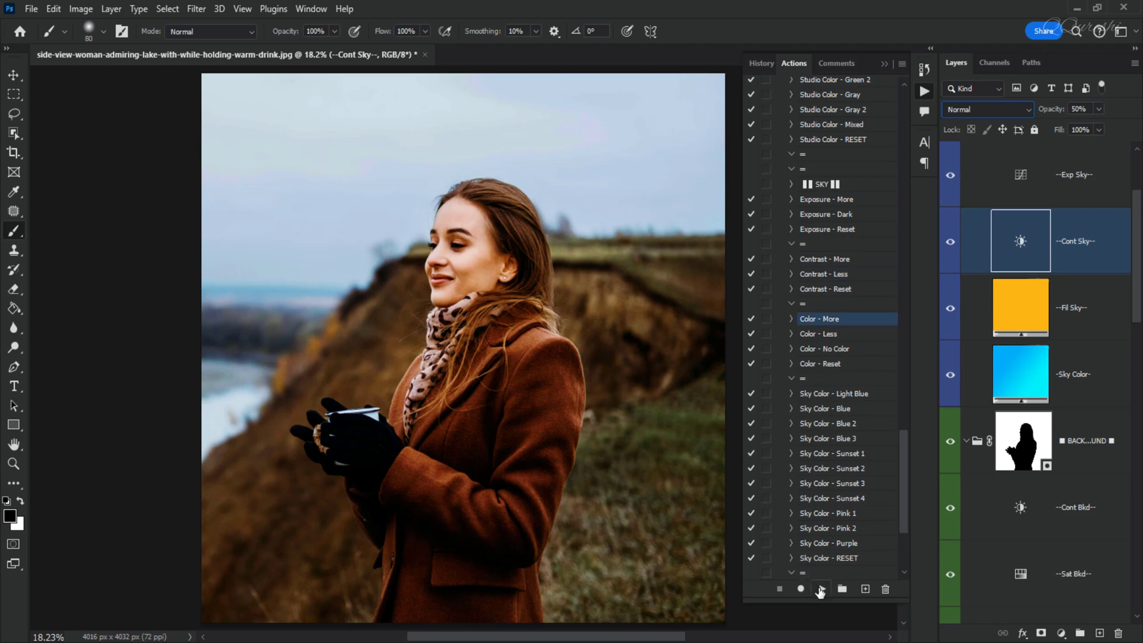
click(821, 589)
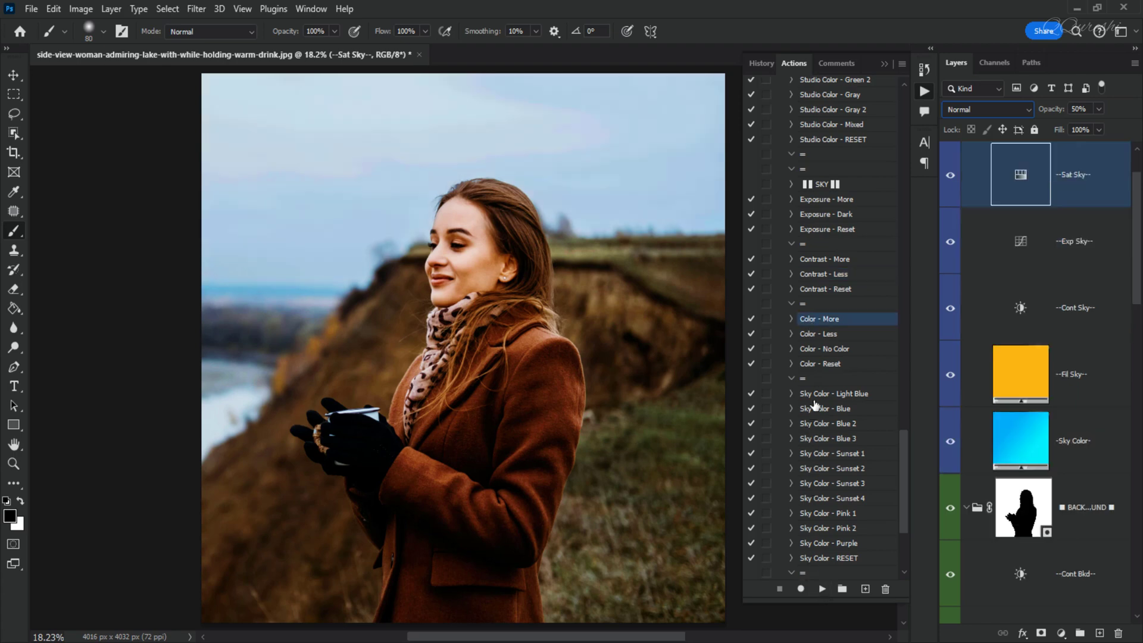
- Preview the Sky Color - Light Blue, Blue and Blue 2 actions on the sky
scroll(816, 405, down, 3)
scroll(816, 404, down, 2)
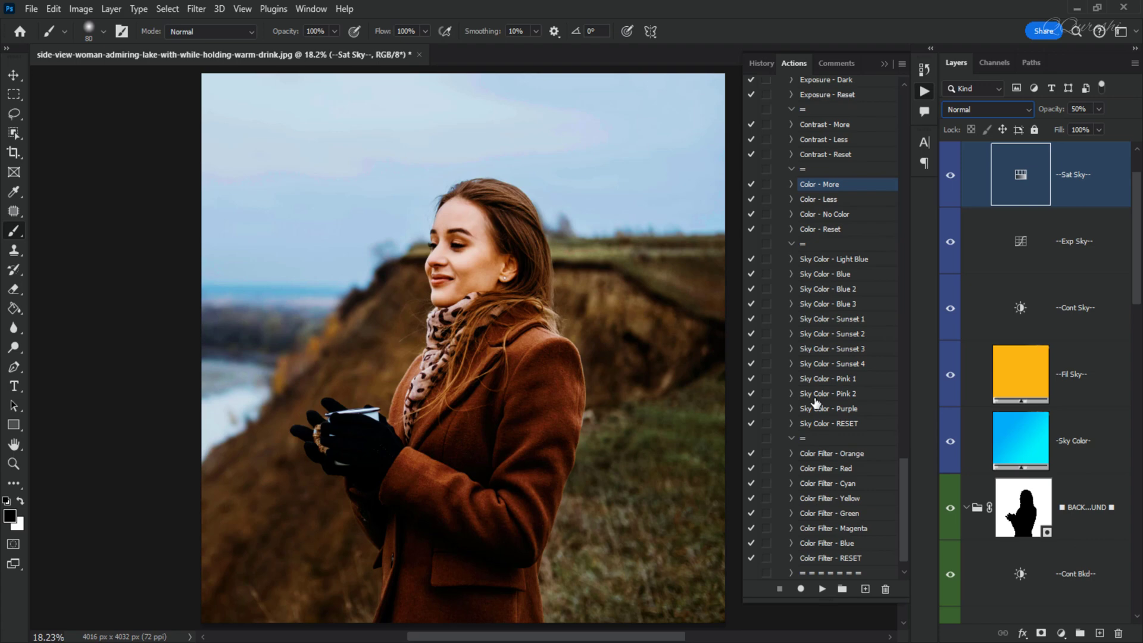
click(834, 262)
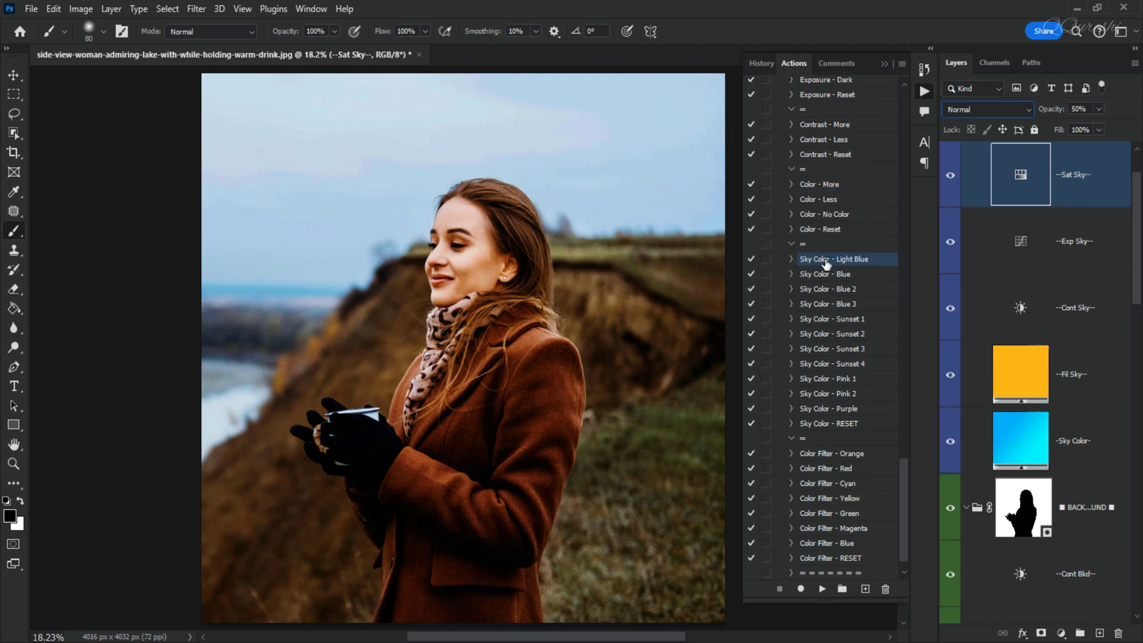
click(823, 589)
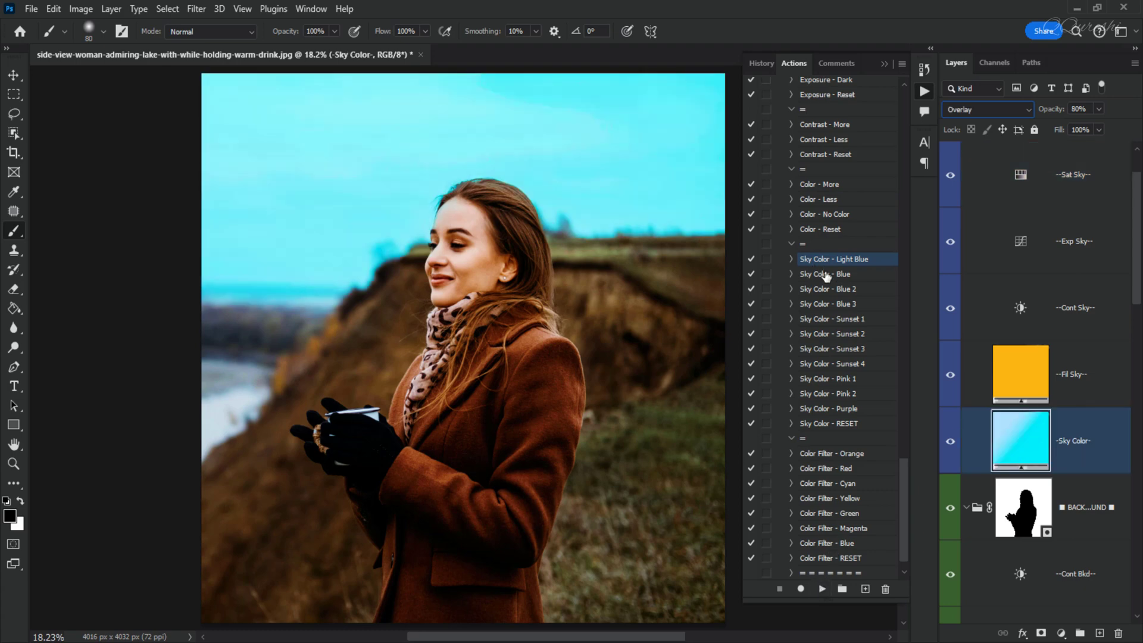
click(823, 274)
click(821, 589)
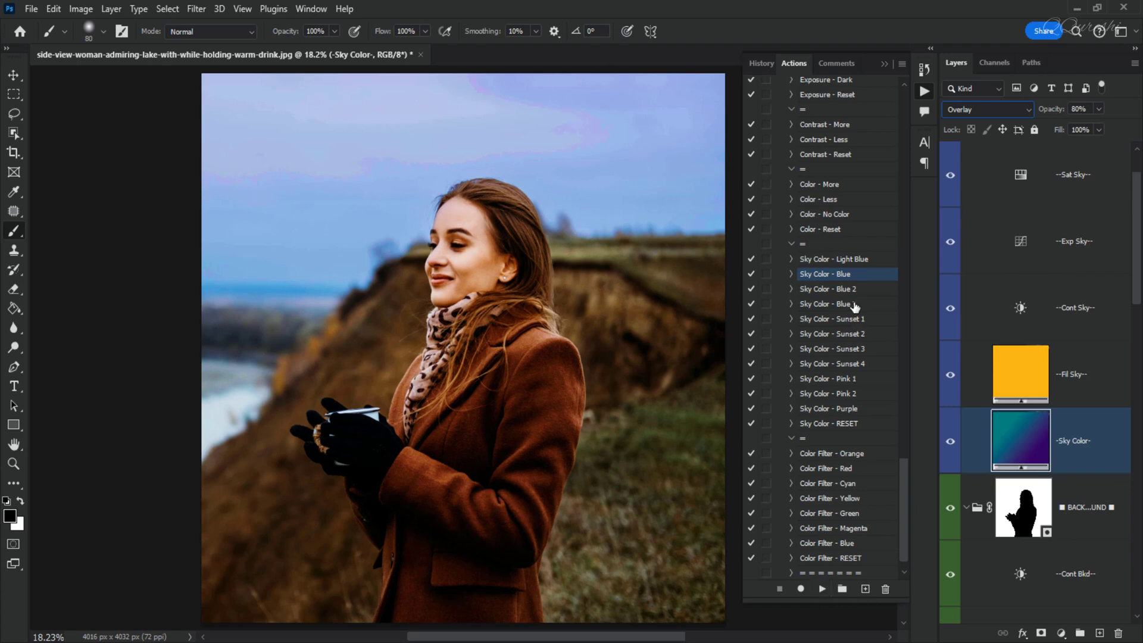
click(848, 290)
click(822, 588)
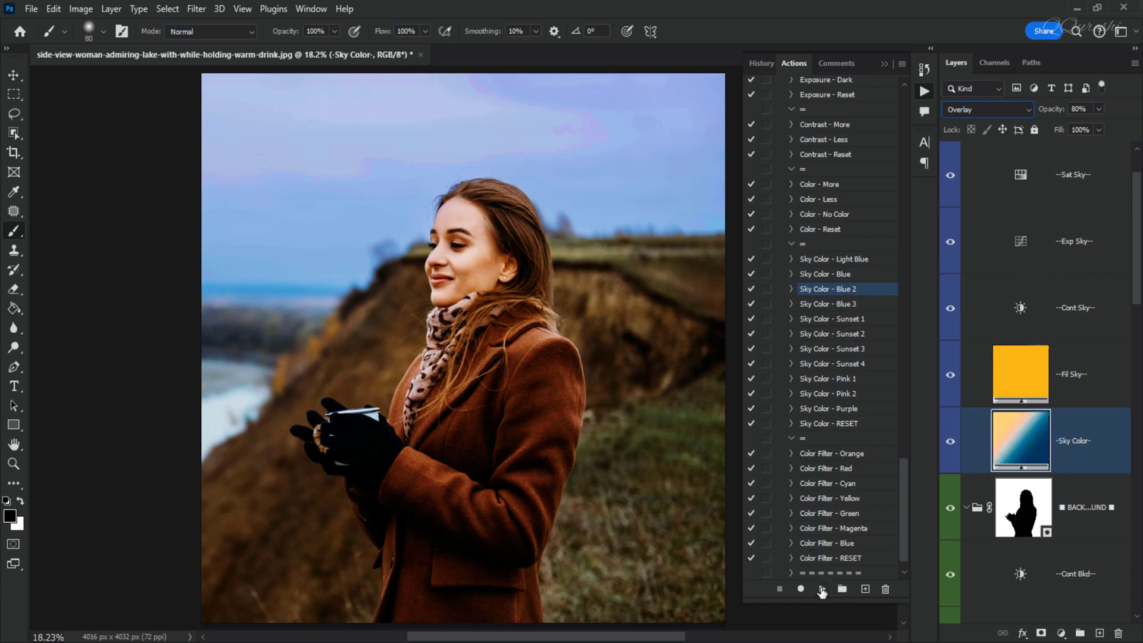
- Try the Sky Color - Sunset 1 and Blue 3 actions, then reapply Sky Color - Blue 2
click(829, 320)
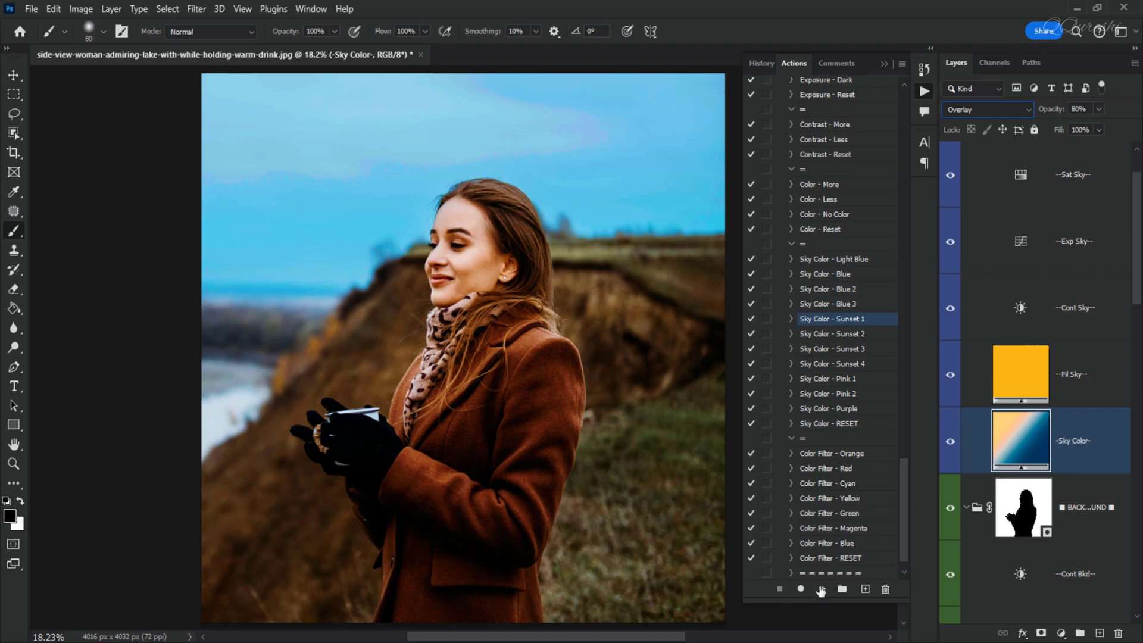
click(822, 589)
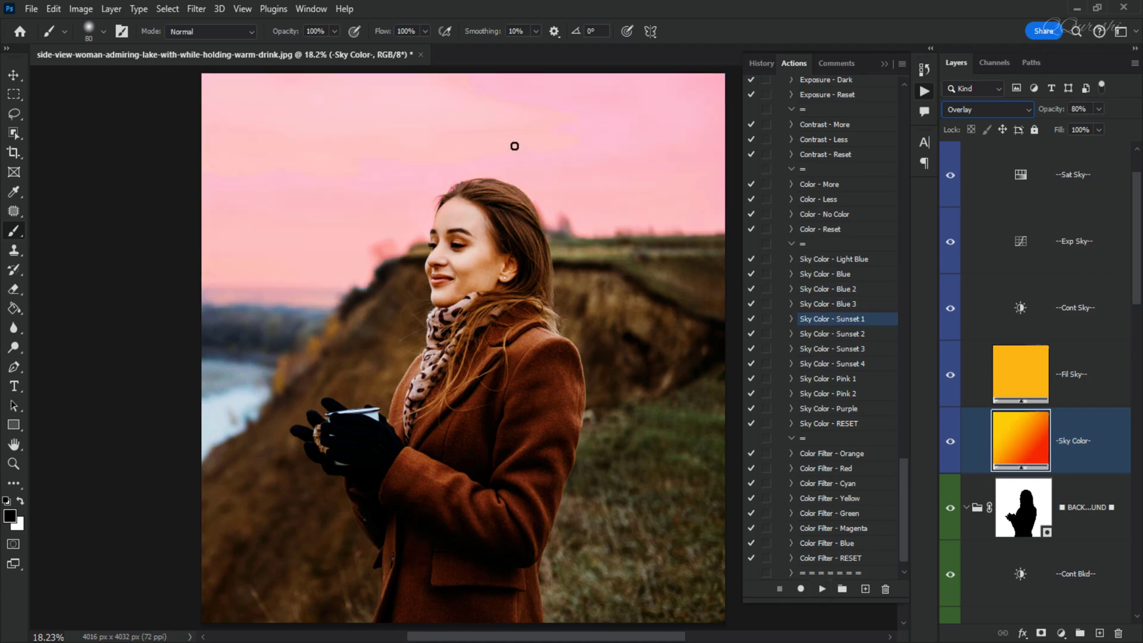
click(829, 304)
click(822, 589)
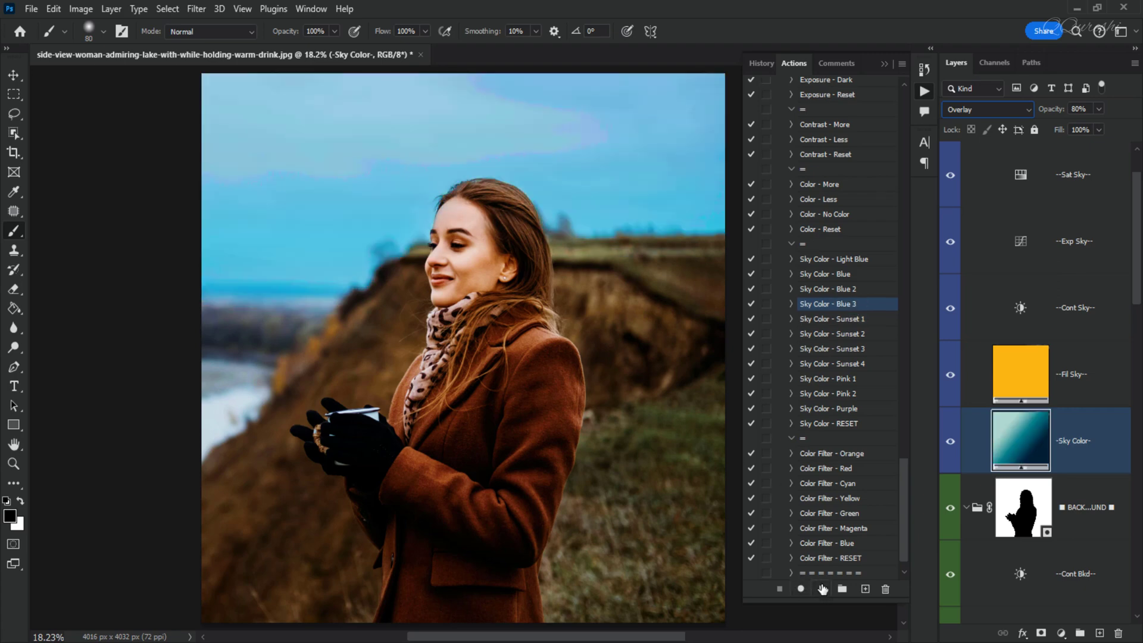
click(828, 290)
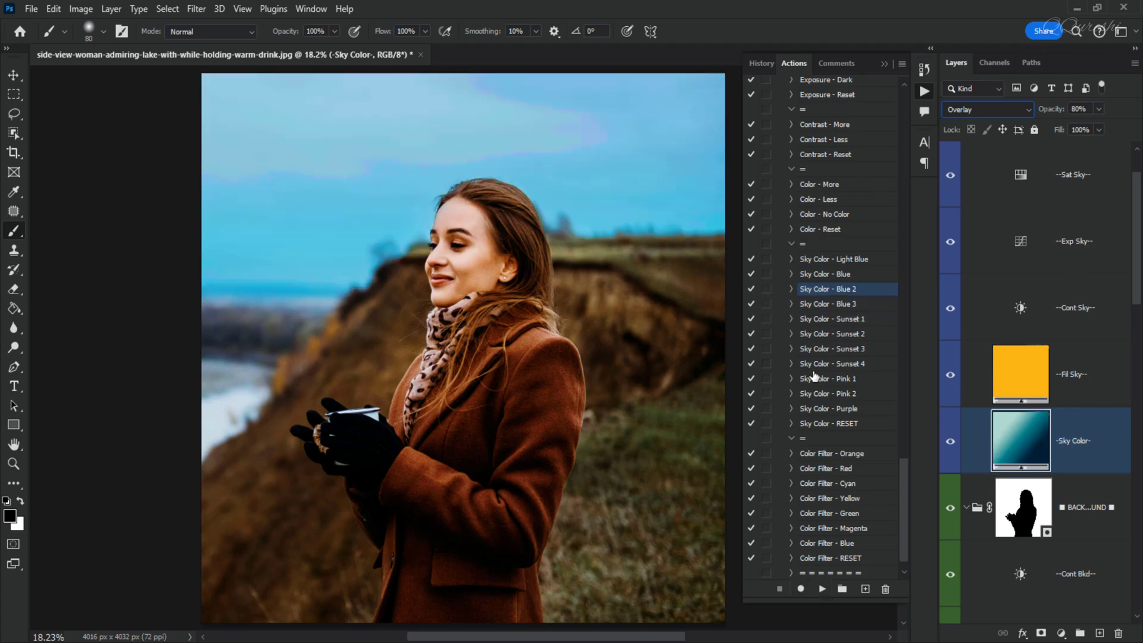
click(822, 589)
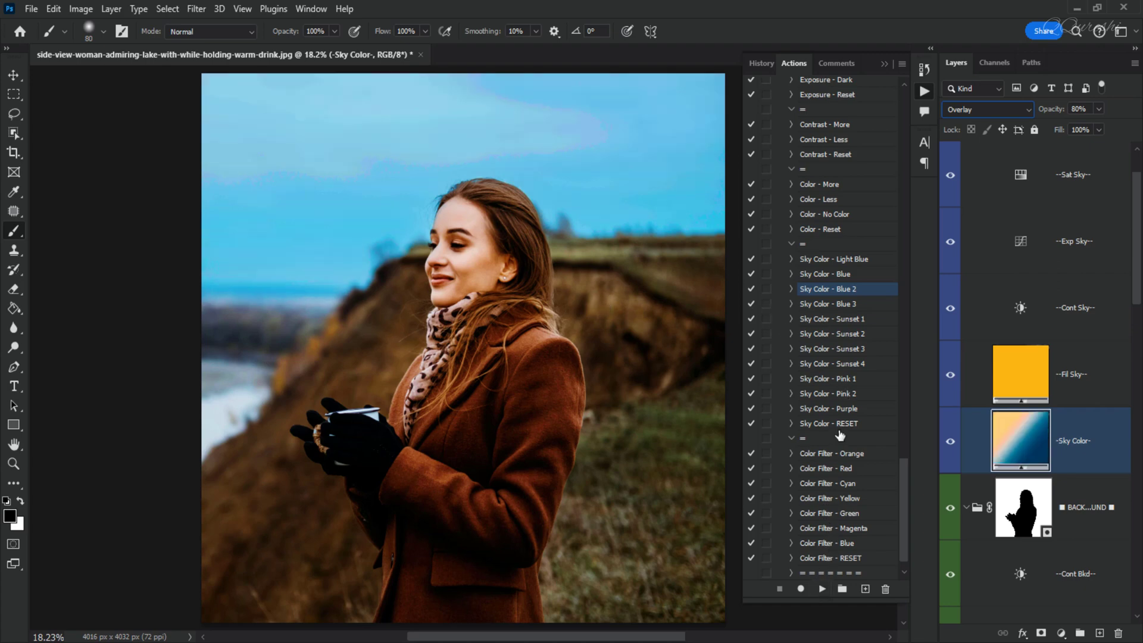
- Apply the Color Filter - Cyan action, then replace it with Color Filter - Blue on the sky
scroll(840, 435, down, 2)
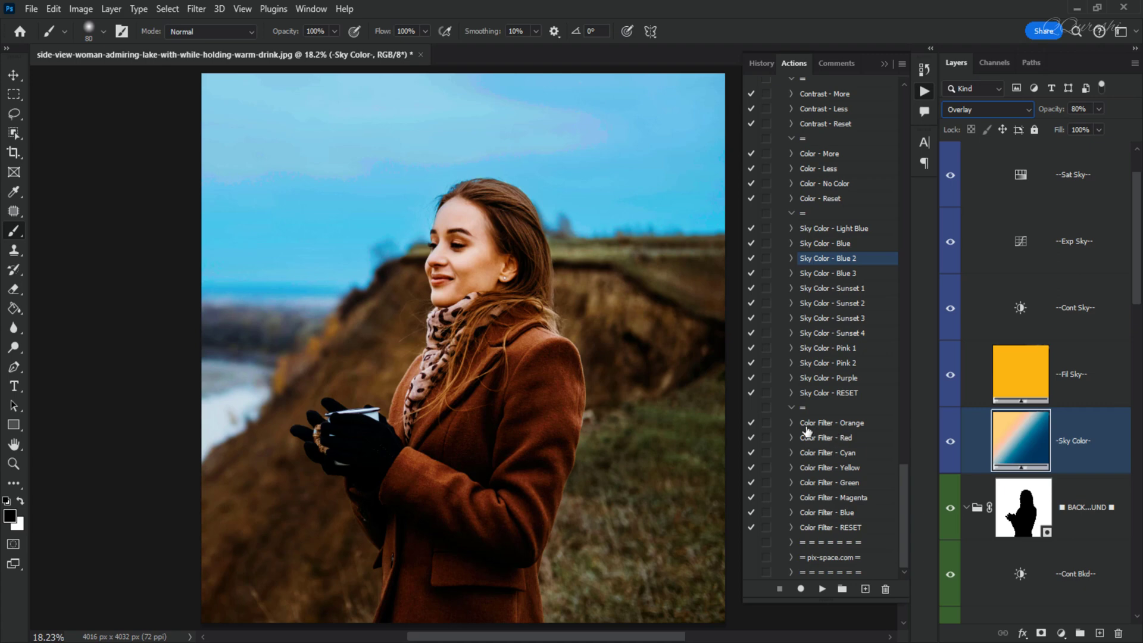
click(830, 454)
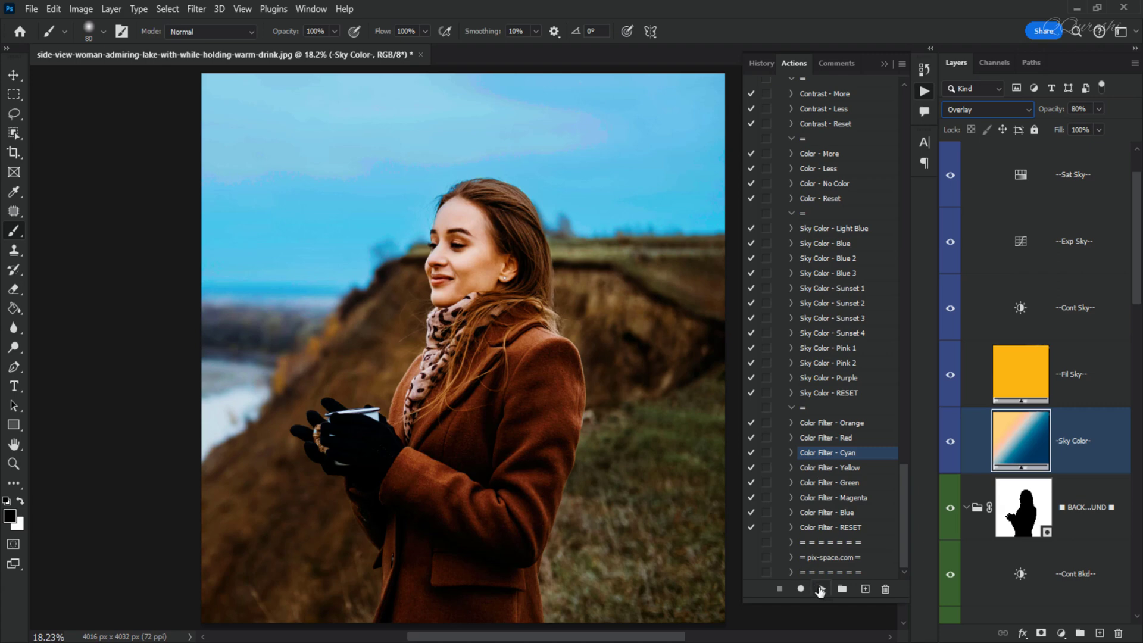
click(820, 590)
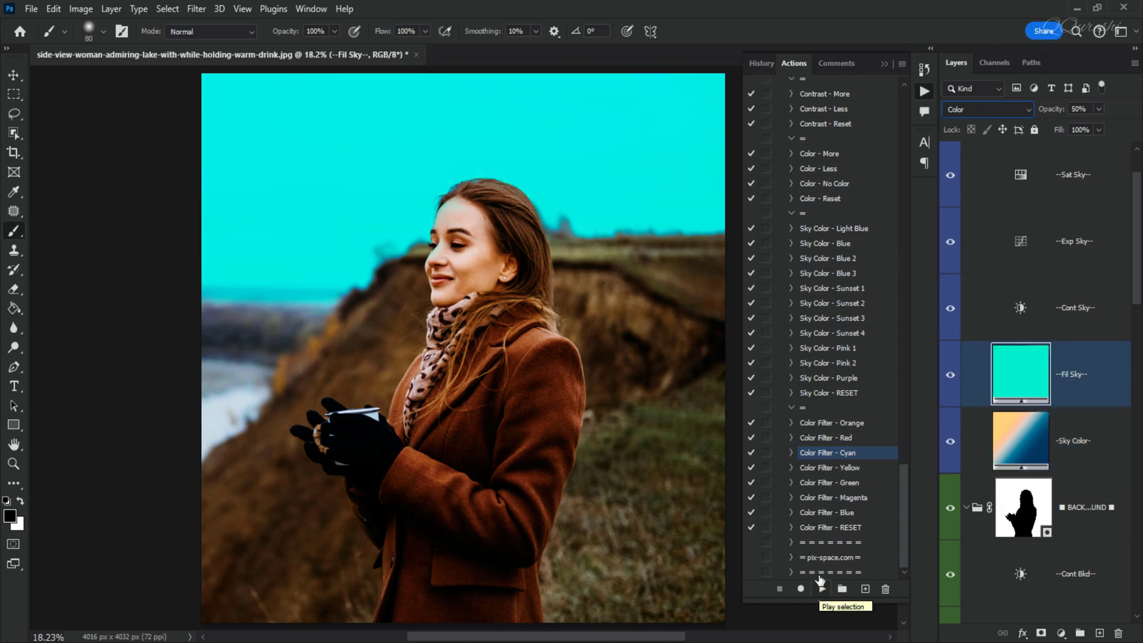
click(826, 512)
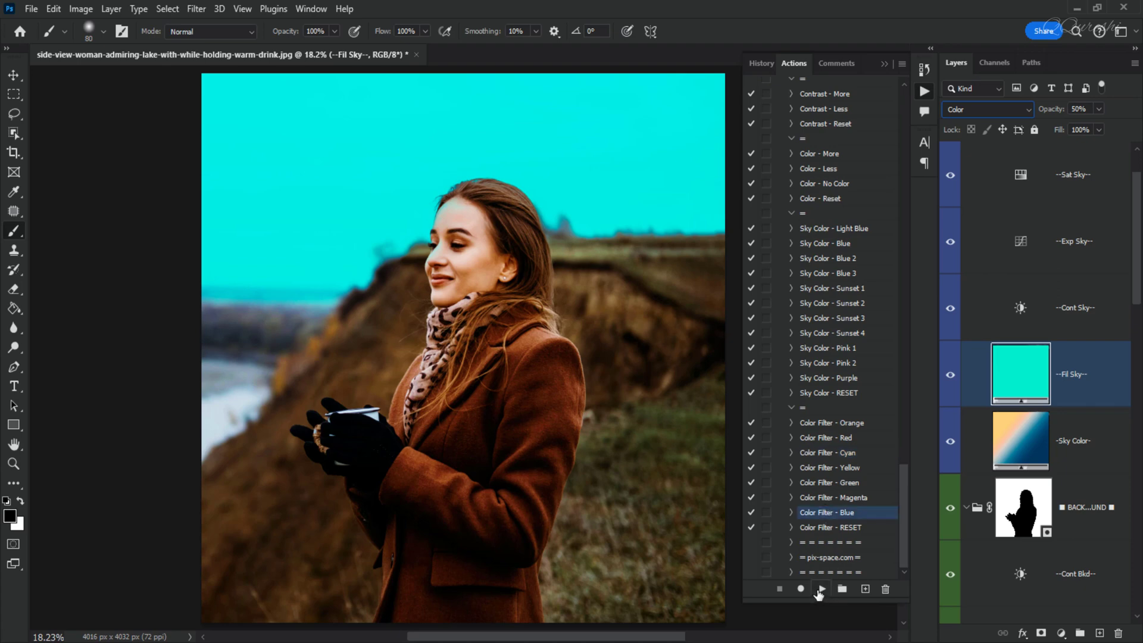
click(822, 589)
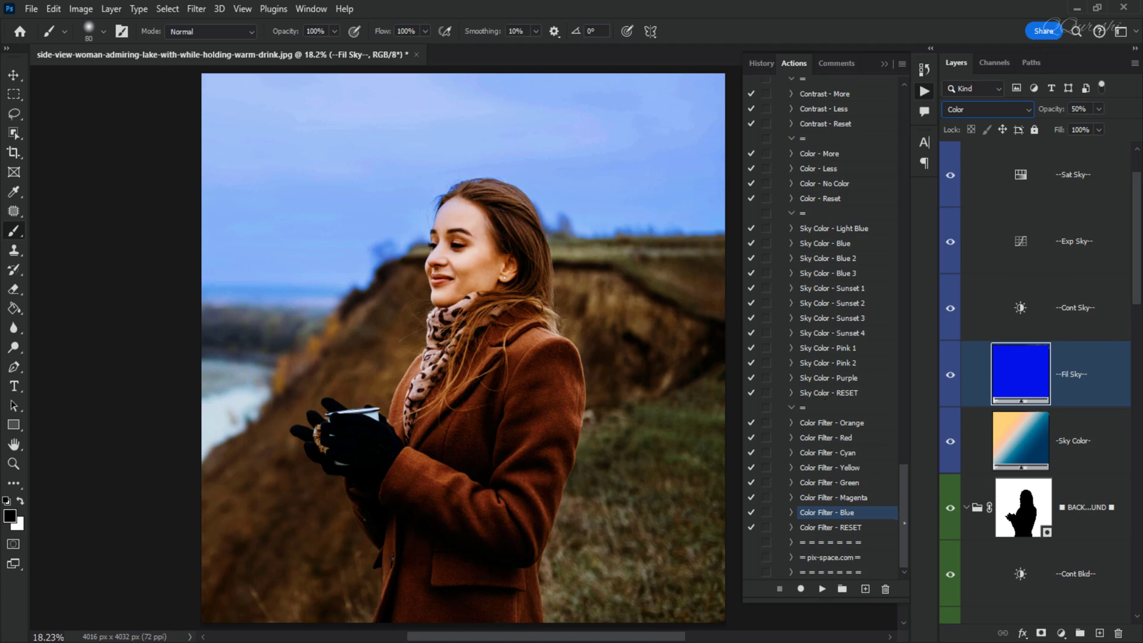
- Collapse the AI - Enhance Pro action set
scroll(822, 327, up, 20)
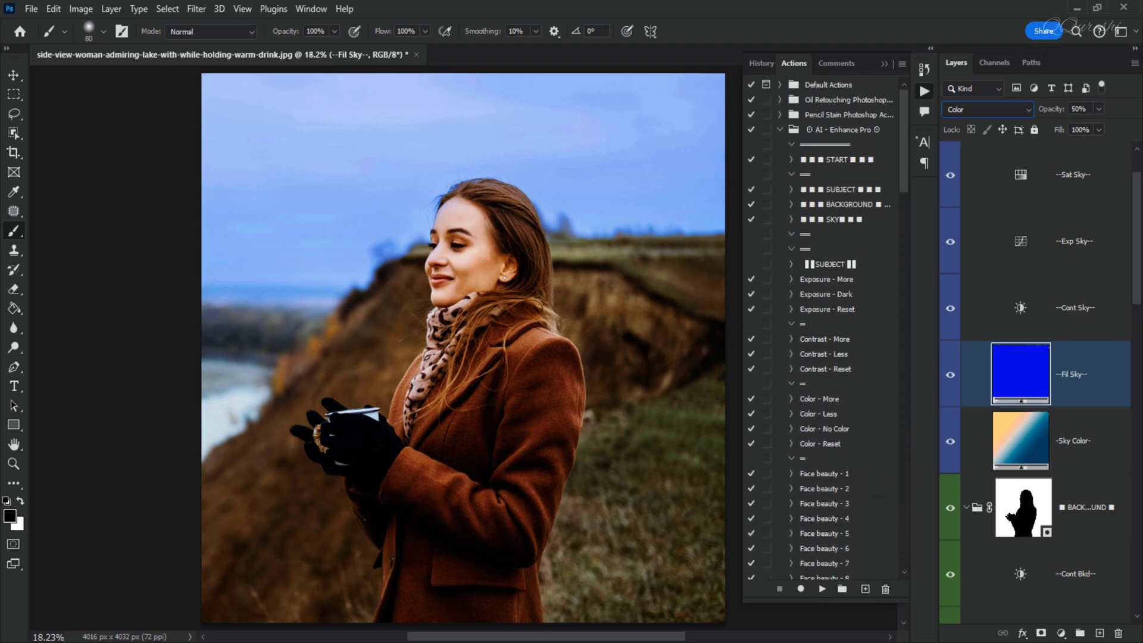
click(779, 130)
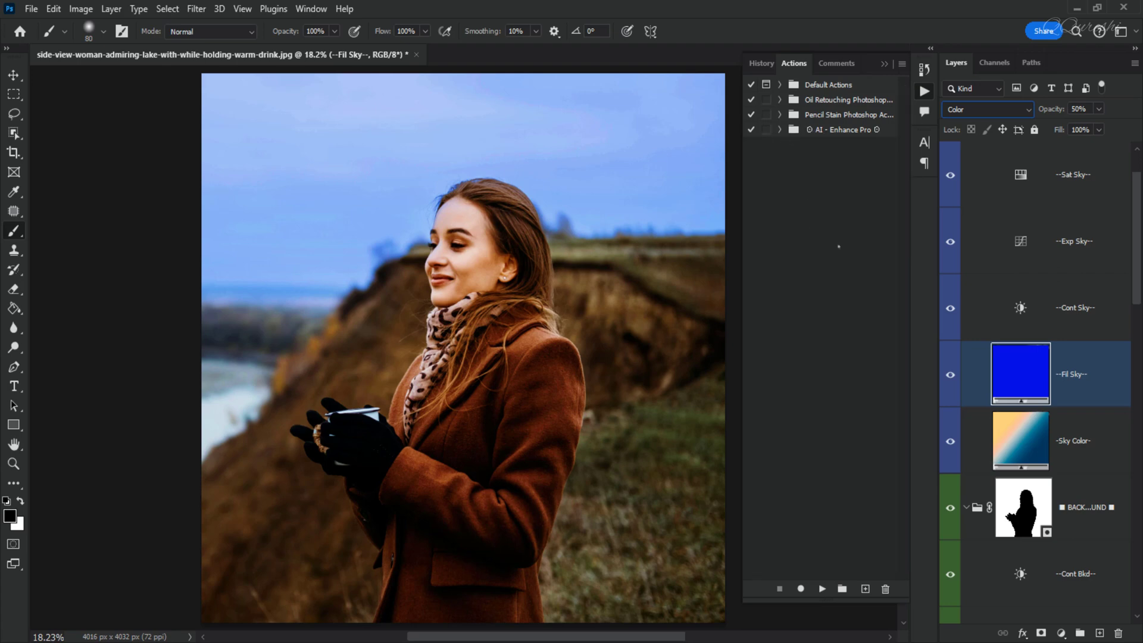
scroll(1120, 178, up, 2)
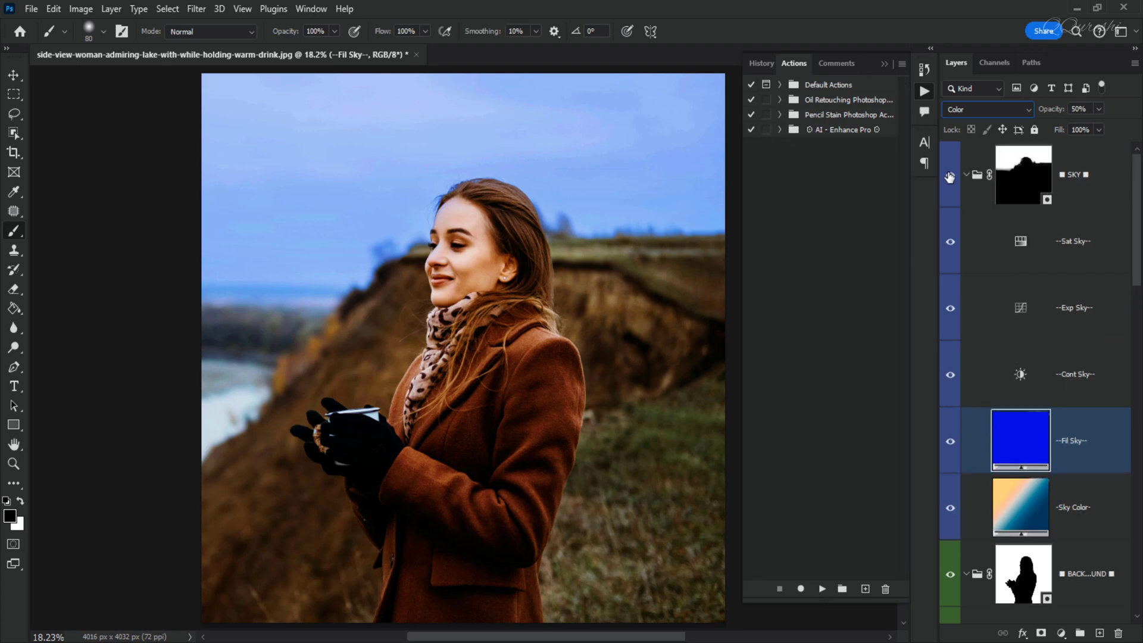
- Collapse the SKY, BACKGROUND, SUBJECT and Track…LETE layer groups
click(968, 176)
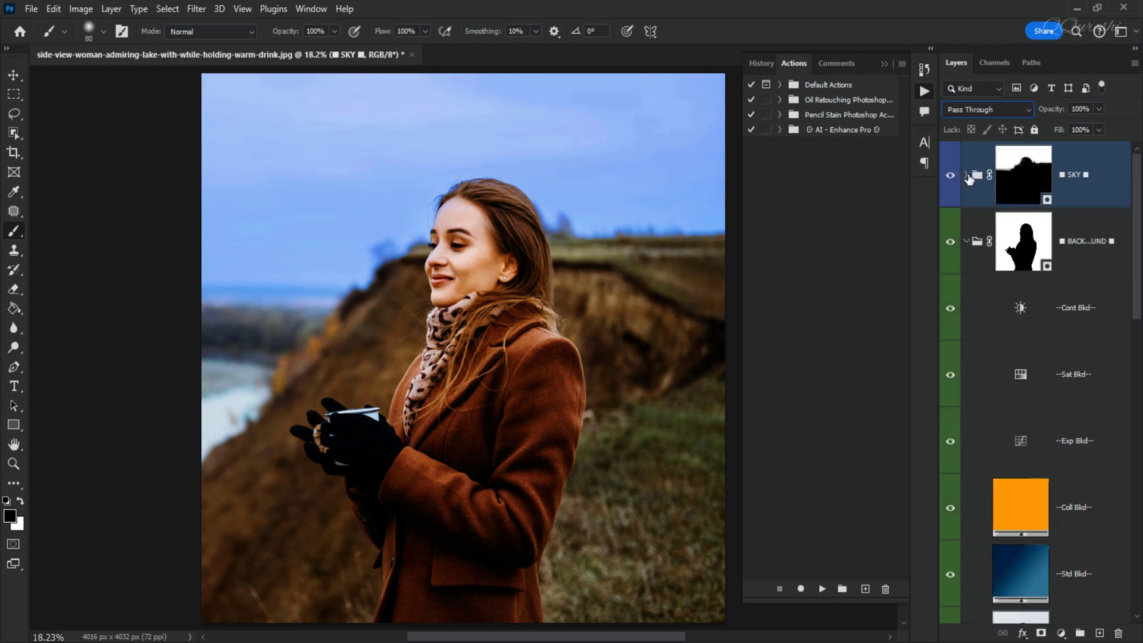
click(967, 245)
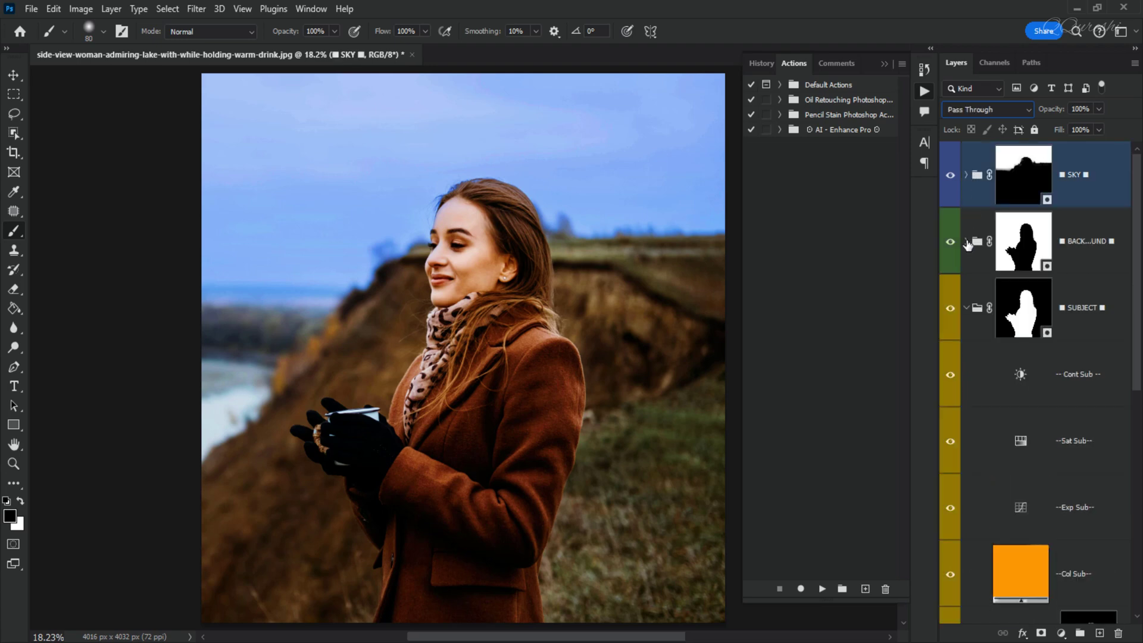
click(967, 310)
click(966, 377)
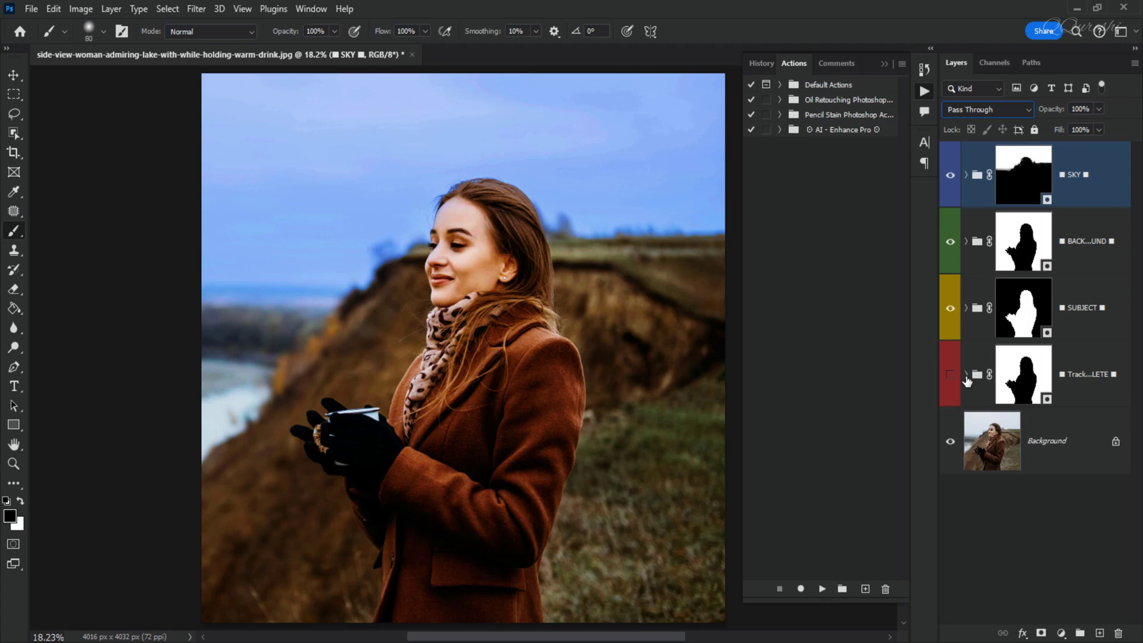
- Compare the original photo with the edited result by soloing the Background layer
alt+click(950, 443)
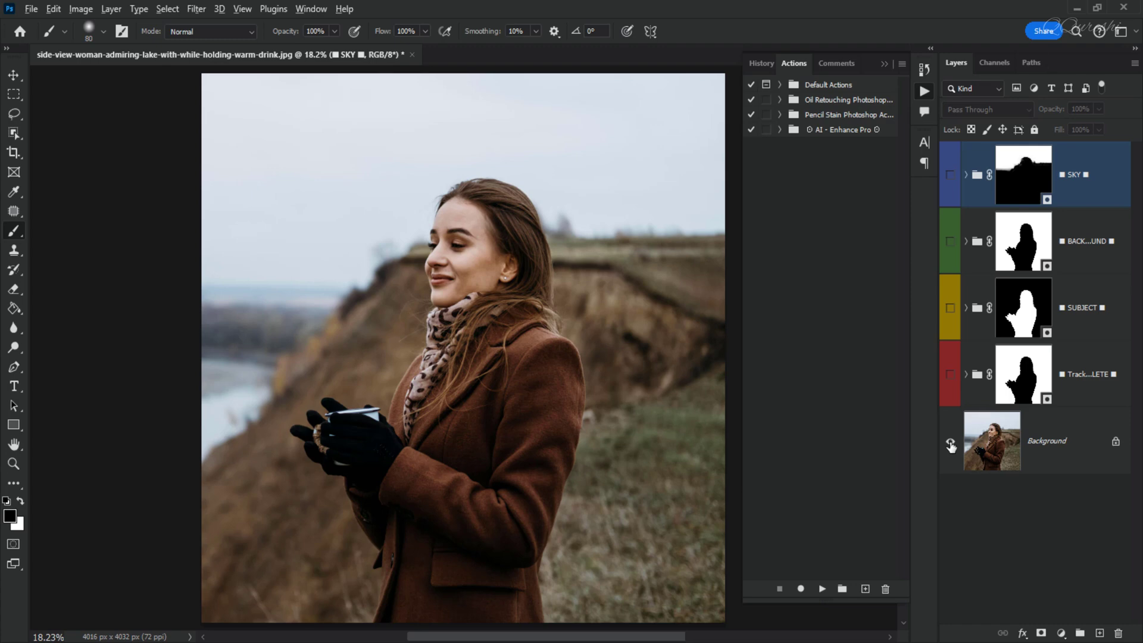
alt+click(951, 443)
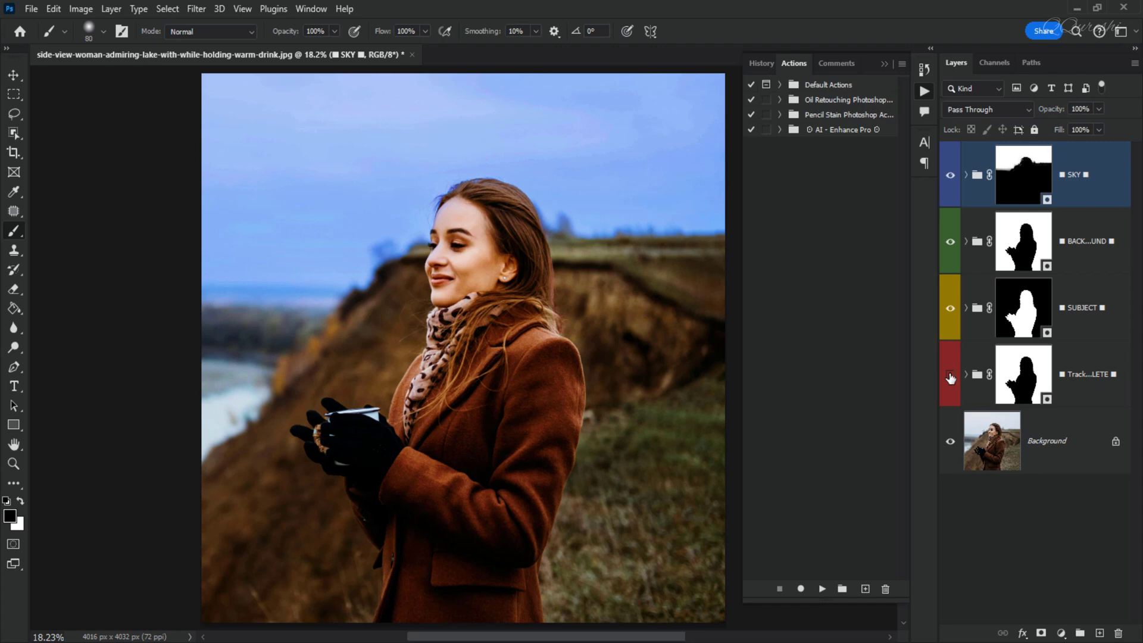
- Hide the SKY, BACKGROUND and SUBJECT groups and toggle the Track…LETE group to inspect its overlay
click(950, 176)
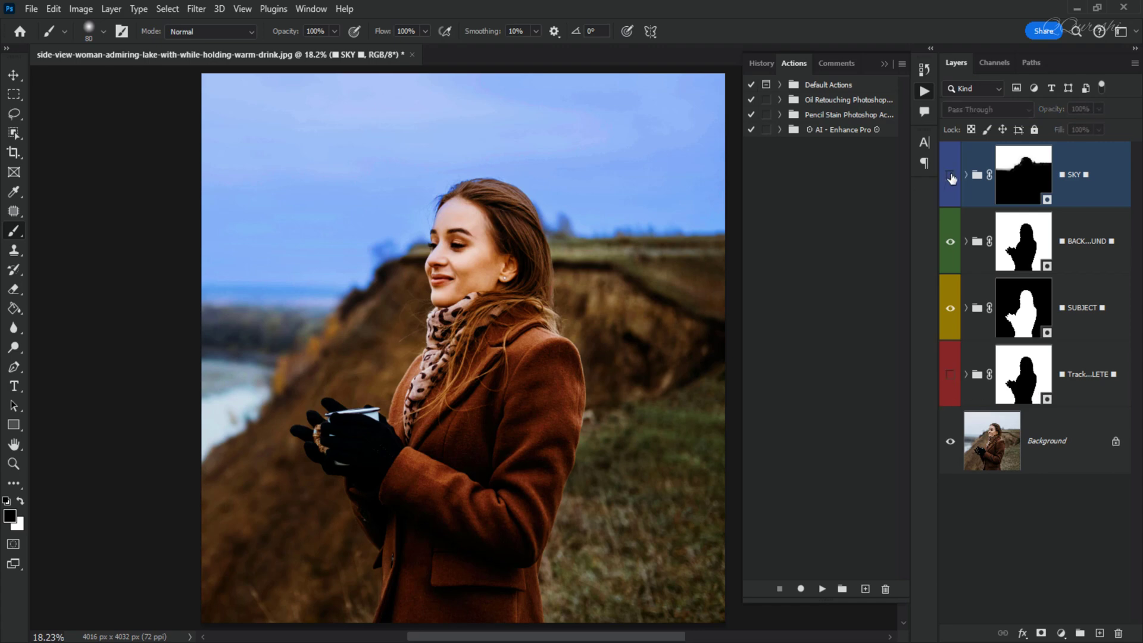
click(950, 242)
click(951, 308)
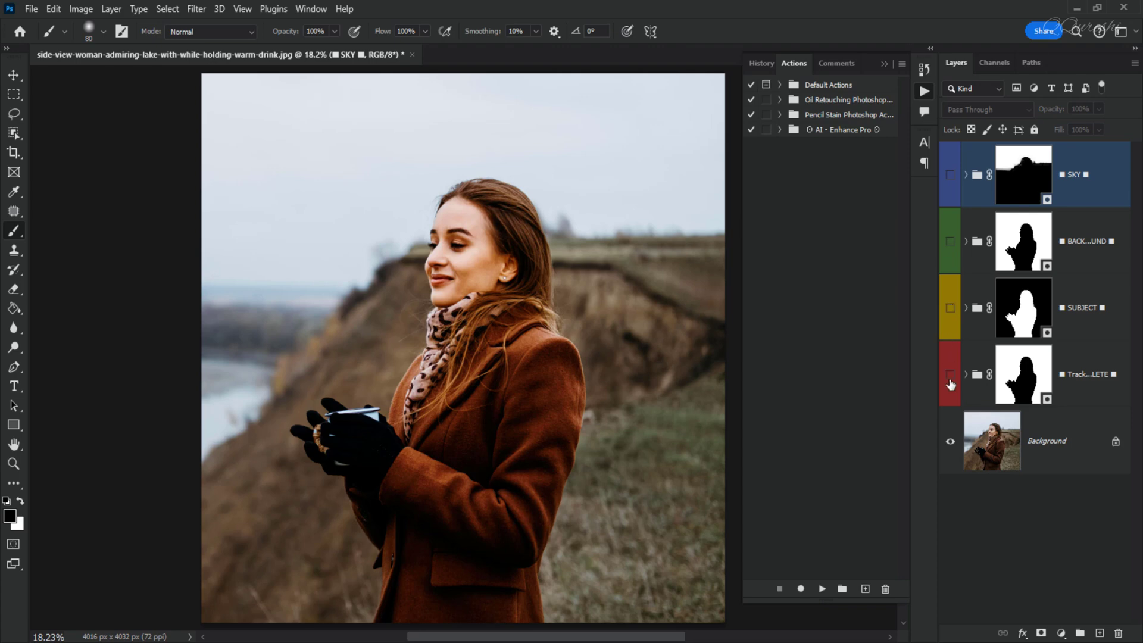
click(950, 375)
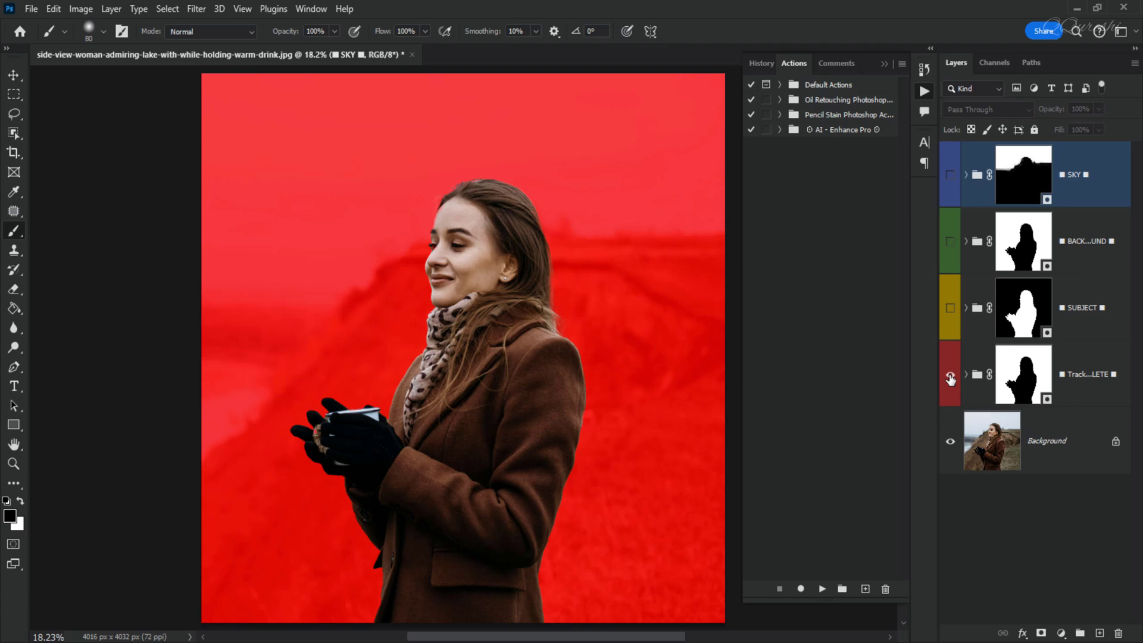
click(950, 376)
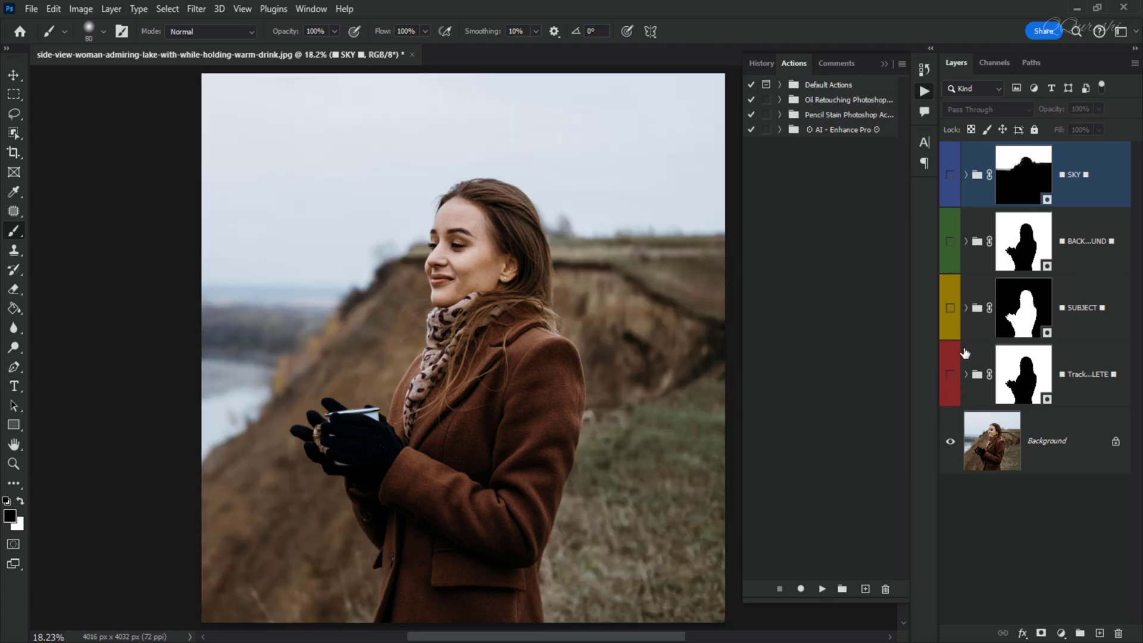
- Show the SUBJECT, BACKGROUND and SKY groups again
click(951, 308)
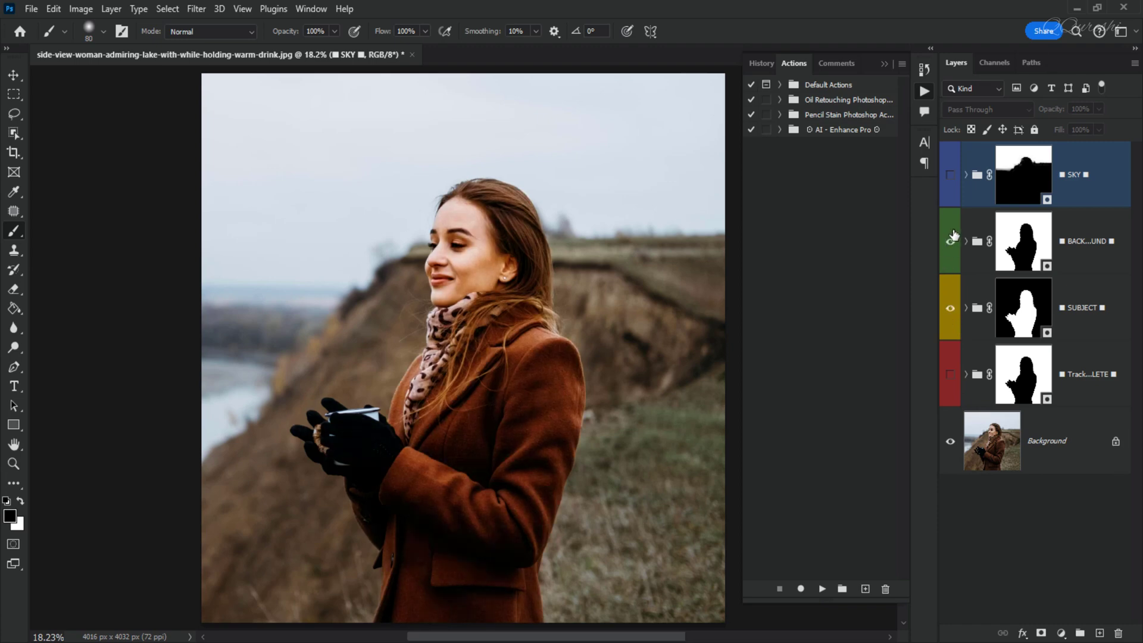
click(950, 241)
click(950, 176)
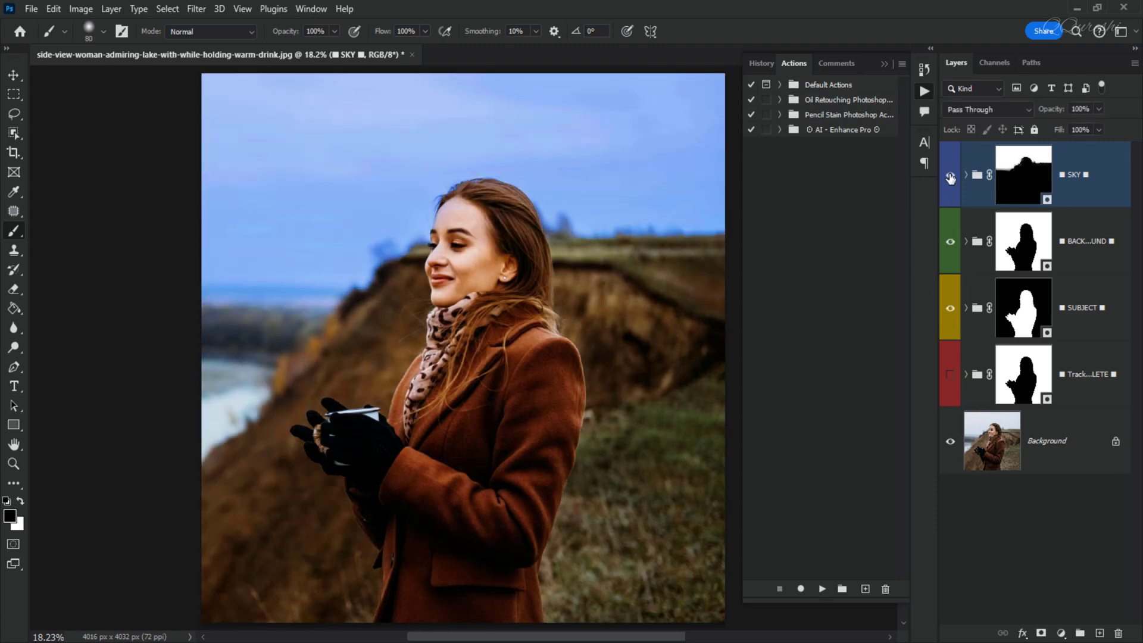